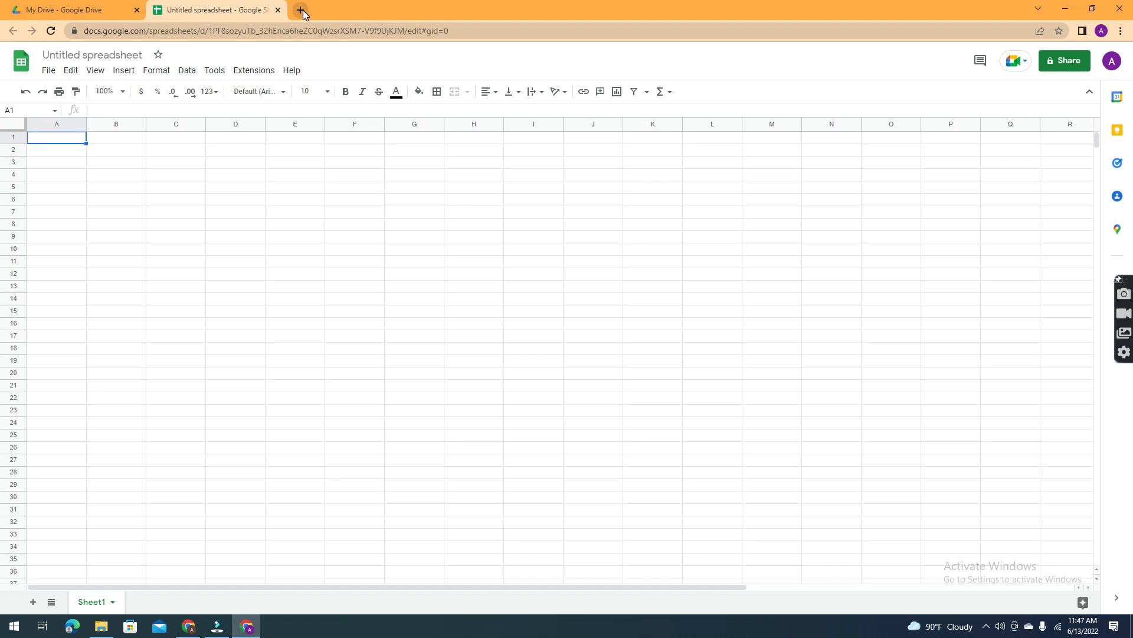
{"action": "left_click", "coordinate": [302, 11]}
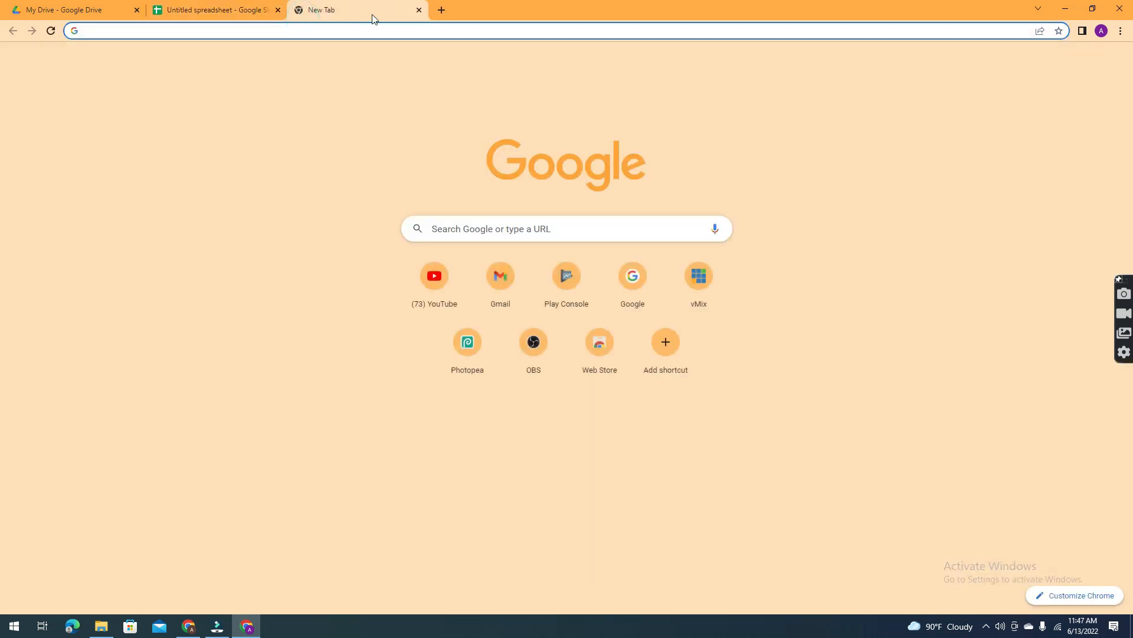
{"action": "left_click", "coordinate": [419, 10]}
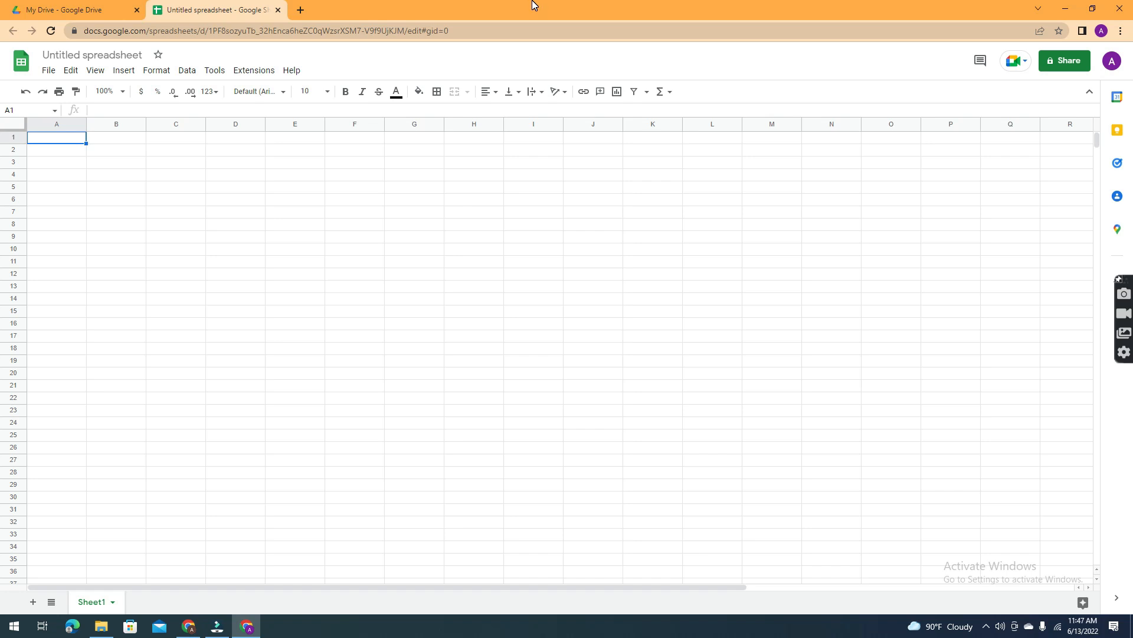
Step: Create a new blank Google Sheets spreadsheet from My Drive and close the other untitled spreadsheet
{"action": "left_click", "coordinate": [47, 10]}
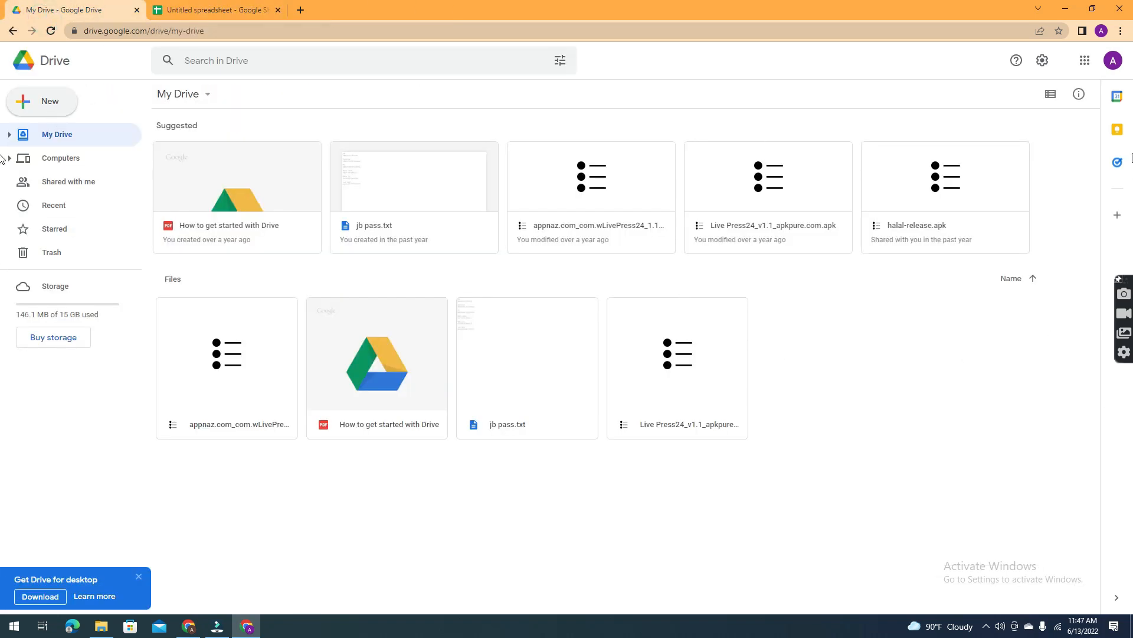
{"action": "left_click", "coordinate": [1113, 62]}
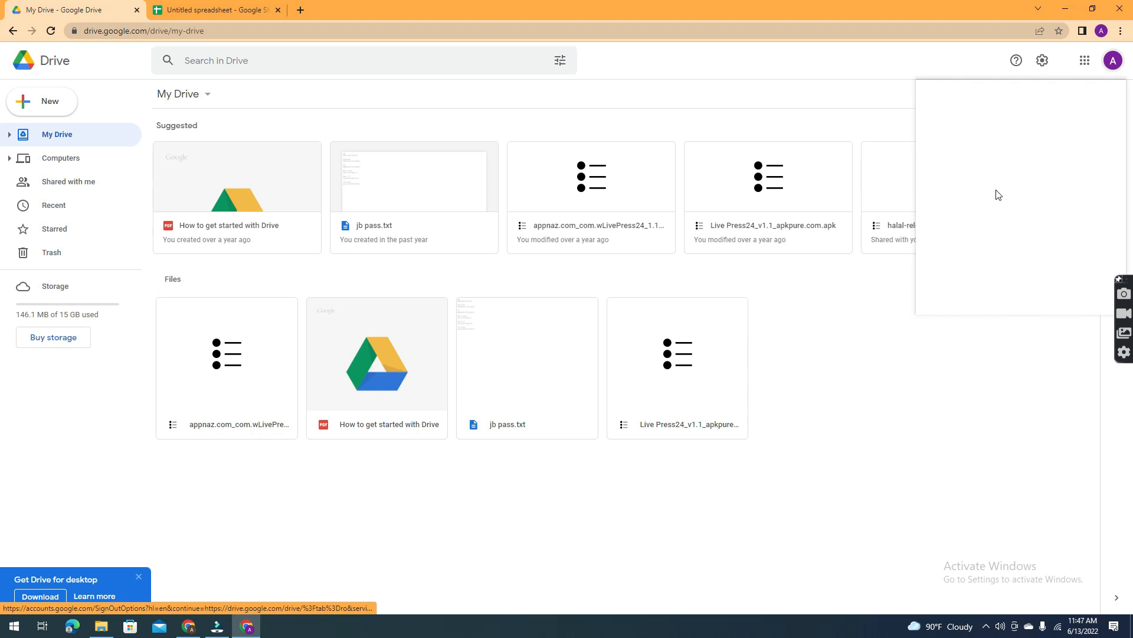
{"action": "left_click", "coordinate": [46, 108]}
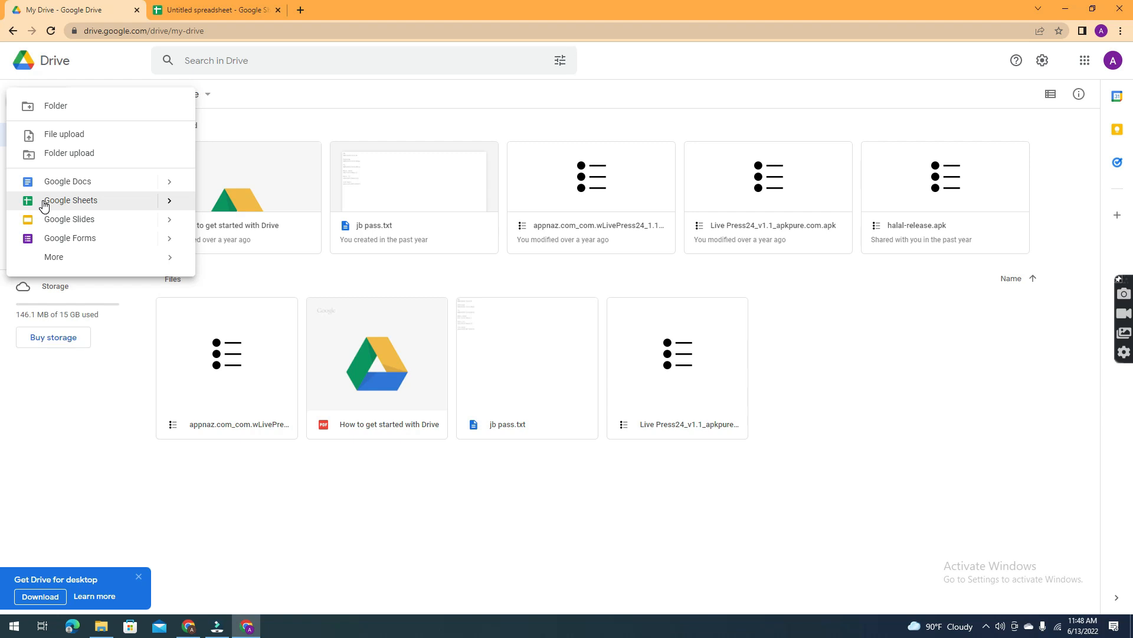
{"action": "left_click", "coordinate": [45, 203]}
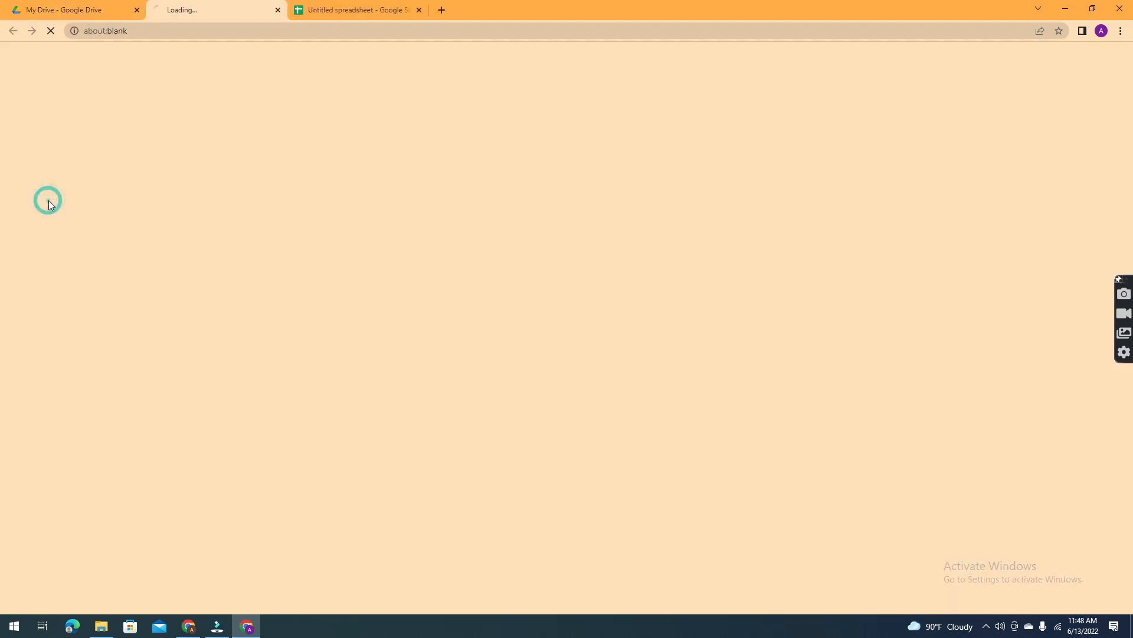
{"action": "left_click", "coordinate": [419, 10]}
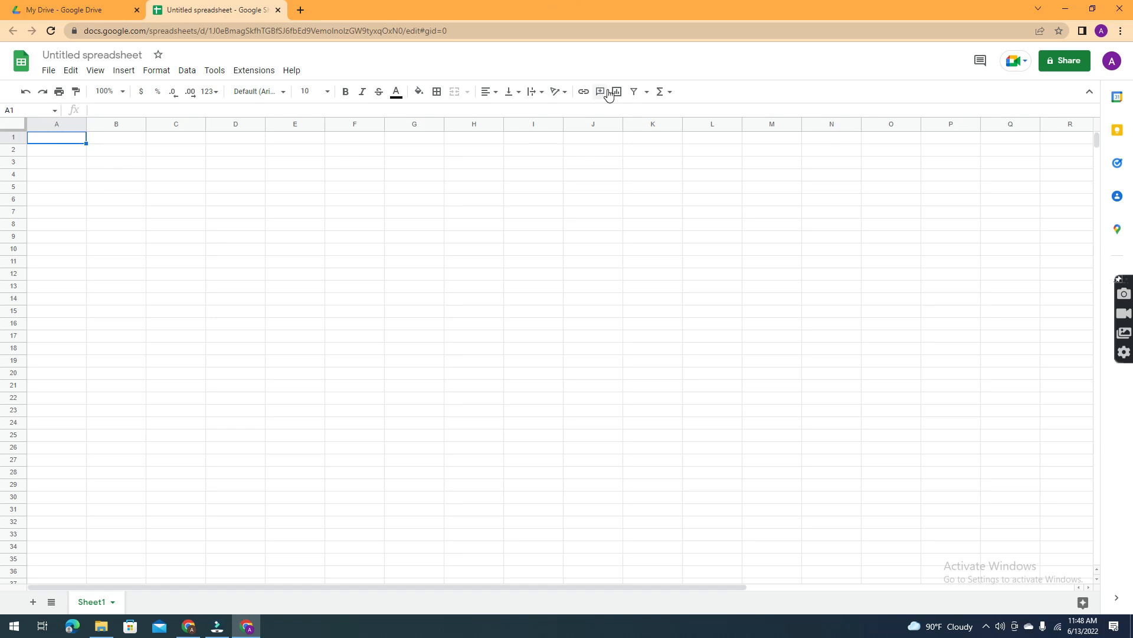
Step: Rename the spreadsheet as "my 1st exele file"
{"action": "left_click", "coordinate": [108, 54]}
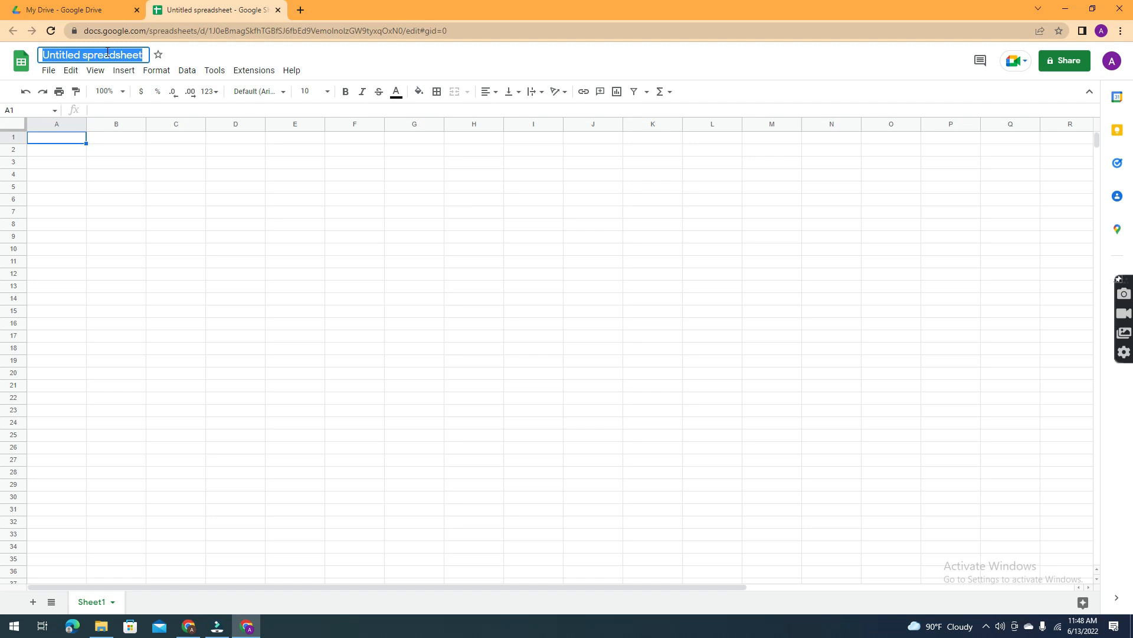
{"action": "type", "text": "my "}
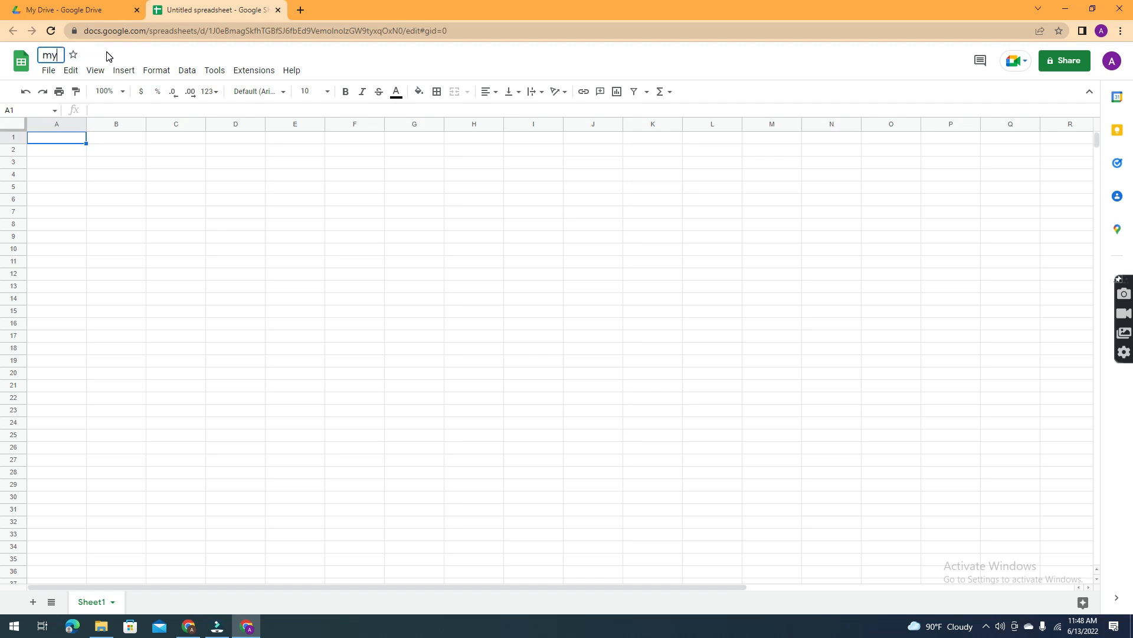
{"action": "type", "text": "1st exele file"}
{"action": "left_click", "coordinate": [117, 203]}
Step: Enter the column headers "sl" in A1 and "neame" in B1
{"action": "left_click", "coordinate": [53, 137]}
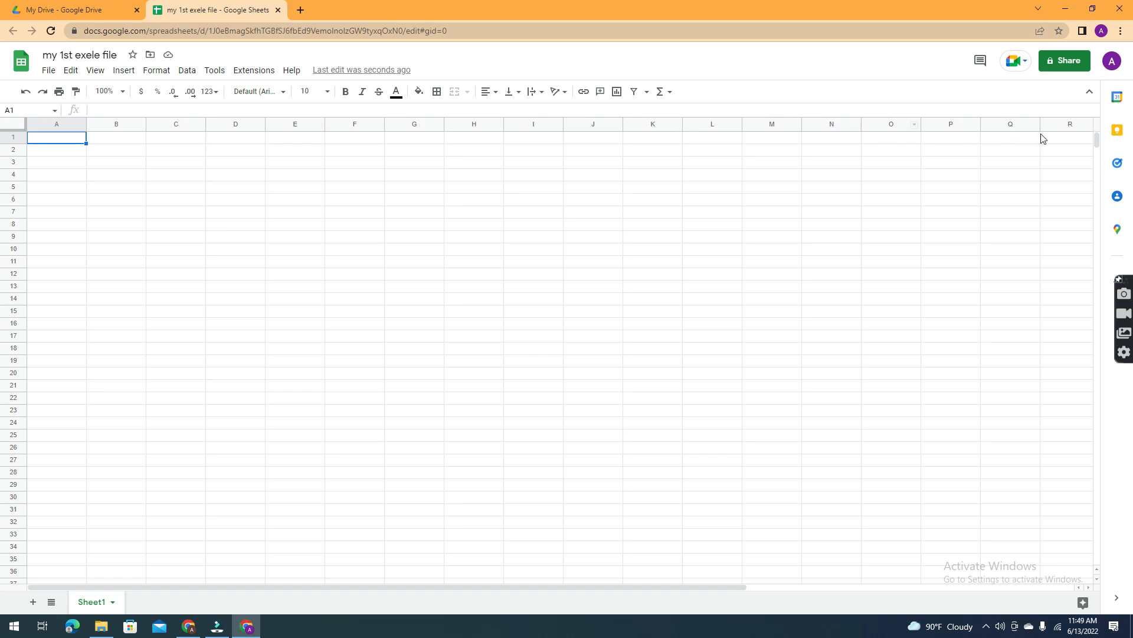
{"action": "double_click", "coordinate": [51, 142]}
{"action": "left_click", "coordinate": [64, 139]}
{"action": "type", "text": "sle"}
{"action": "left_click", "coordinate": [109, 134]}
{"action": "left_click", "coordinate": [110, 136]}
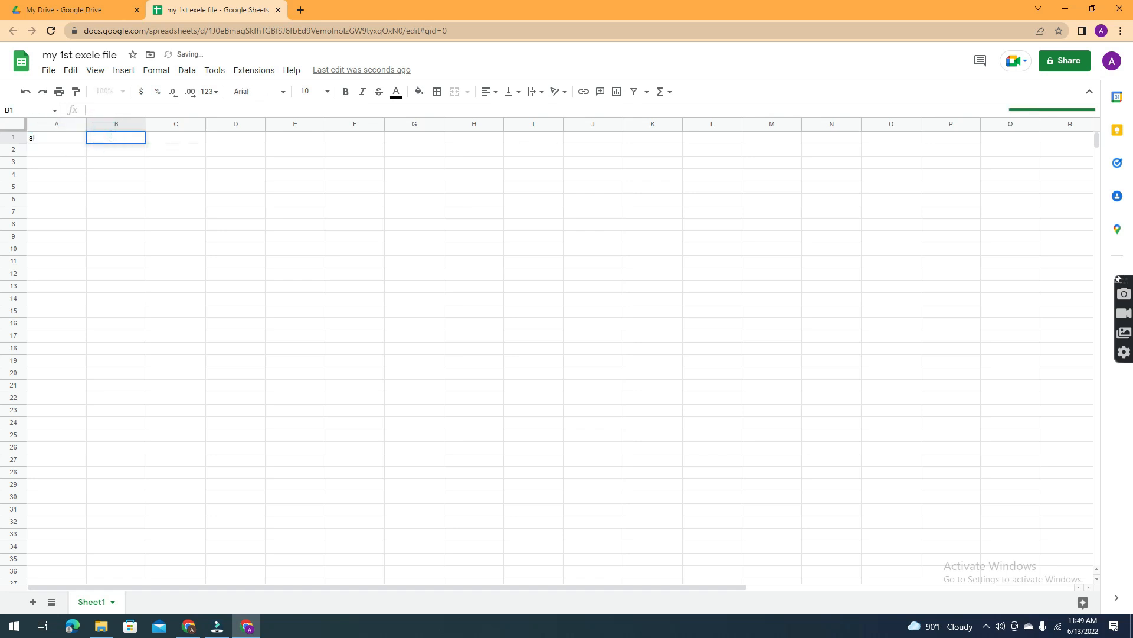
{"action": "type", "text": "neame"}
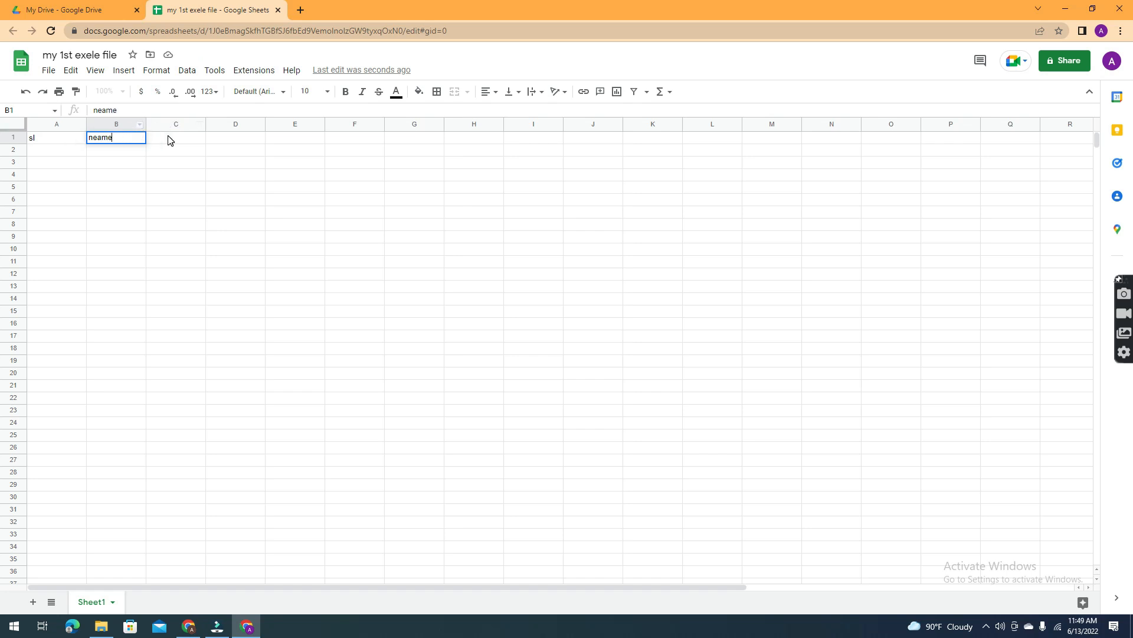
{"action": "left_click", "coordinate": [183, 139]}
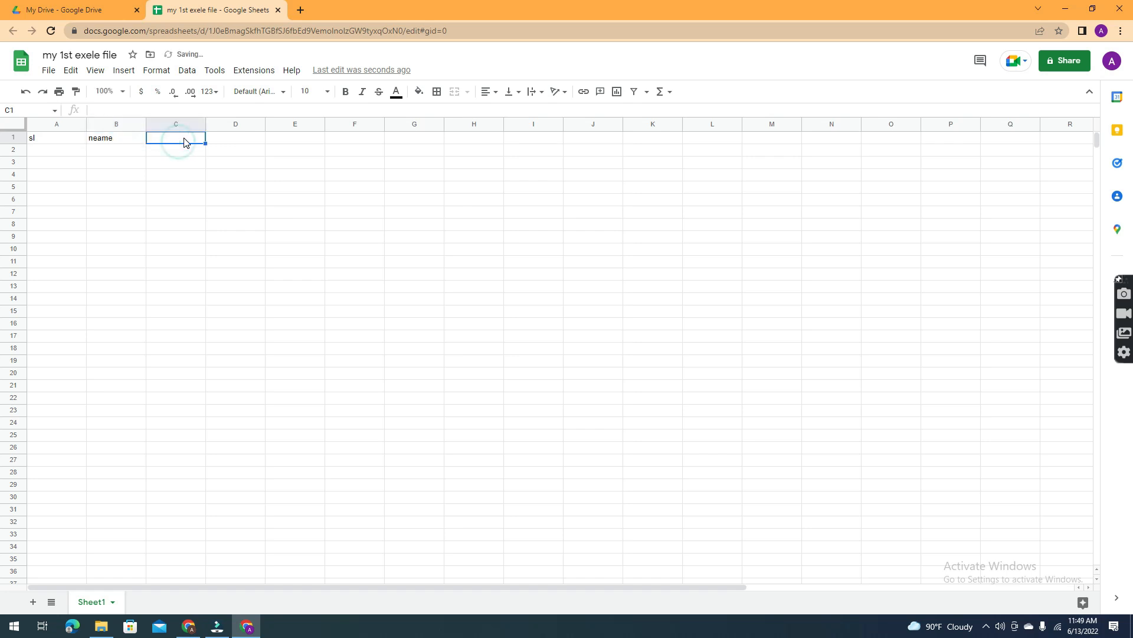
{"action": "left_click", "coordinate": [130, 138]}
{"action": "double_click", "coordinate": [127, 137]}
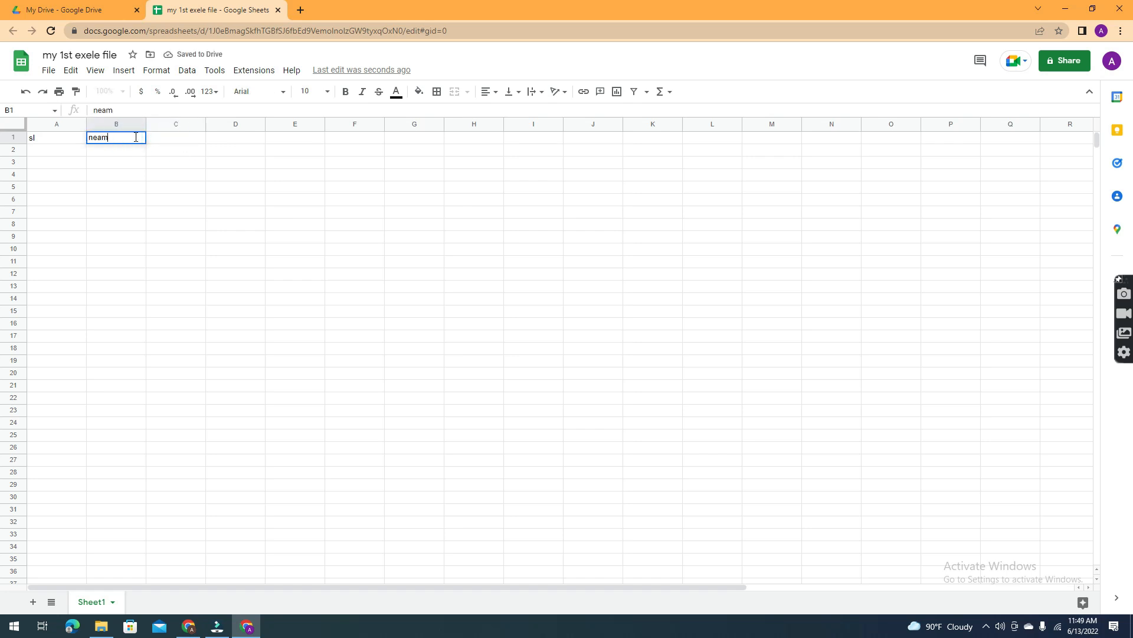
{"action": "left_click", "coordinate": [185, 138]}
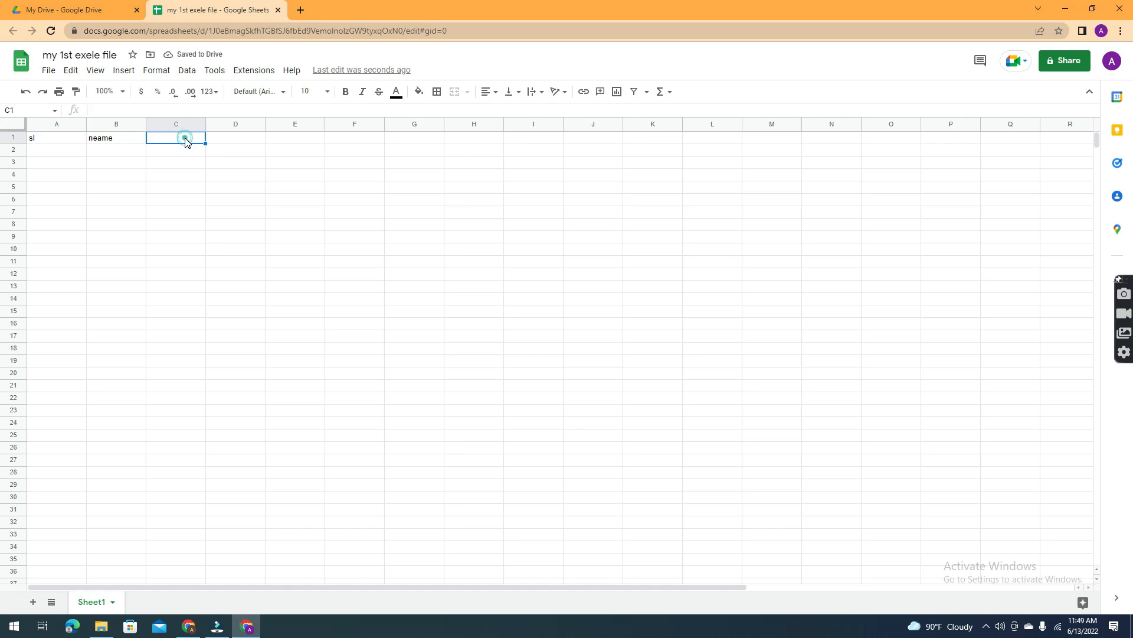
Step: Enter the column headers "age" in C1 and "location" in D1
{"action": "double_click", "coordinate": [185, 137]}
{"action": "type", "text": "age"}
{"action": "left_click", "coordinate": [228, 140]}
{"action": "double_click", "coordinate": [230, 140]}
{"action": "type", "text": "location"}
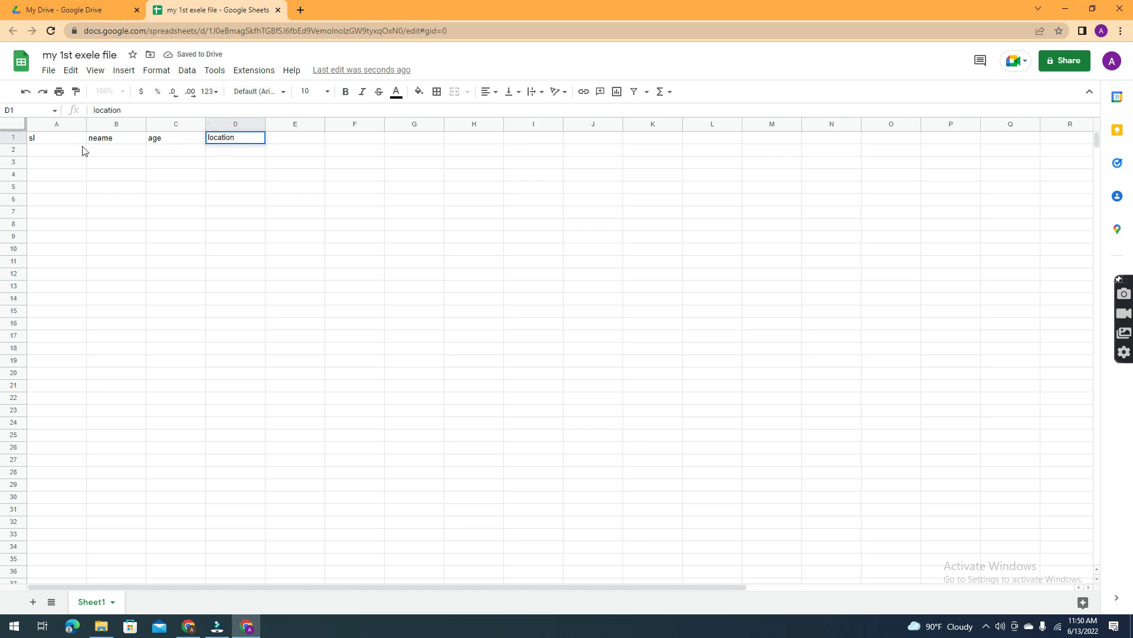
Step: Enter the first serial number, 1, in A2 under the sl header
{"action": "left_click", "coordinate": [46, 151]}
{"action": "double_click", "coordinate": [47, 149]}
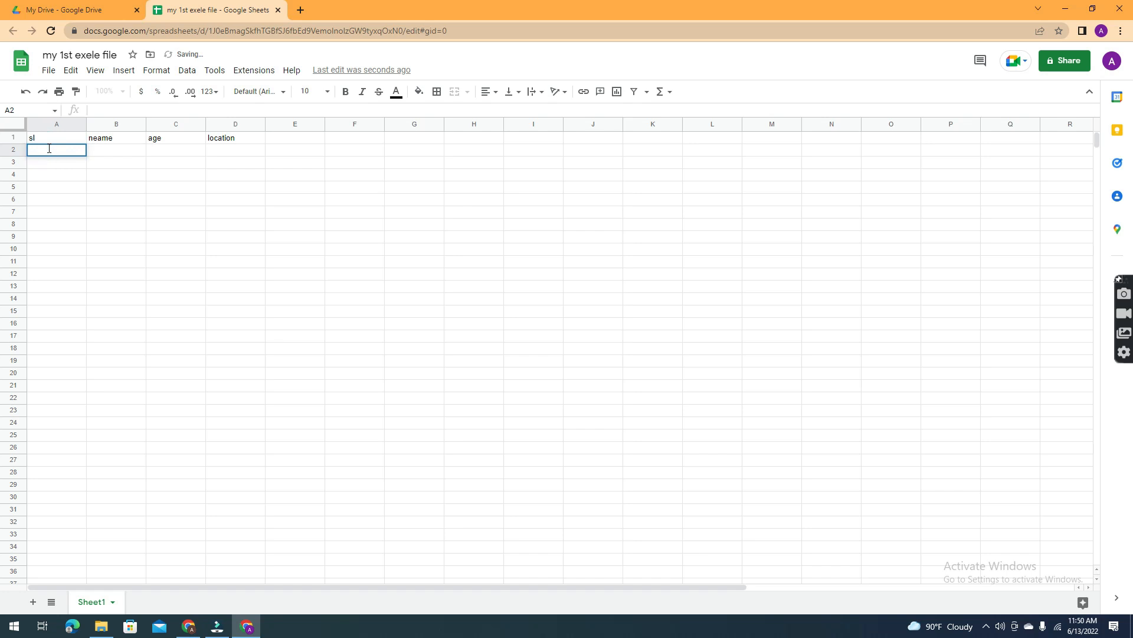
{"action": "type", "text": "1"}
{"action": "left_click", "coordinate": [90, 152]}
{"action": "left_click", "coordinate": [79, 152]}
Step: Try to fill the serial number from A2 down to A19, and undo the fill
{"action": "left_click_drag", "start_coordinate": [86, 156], "coordinate": [84, 365]}
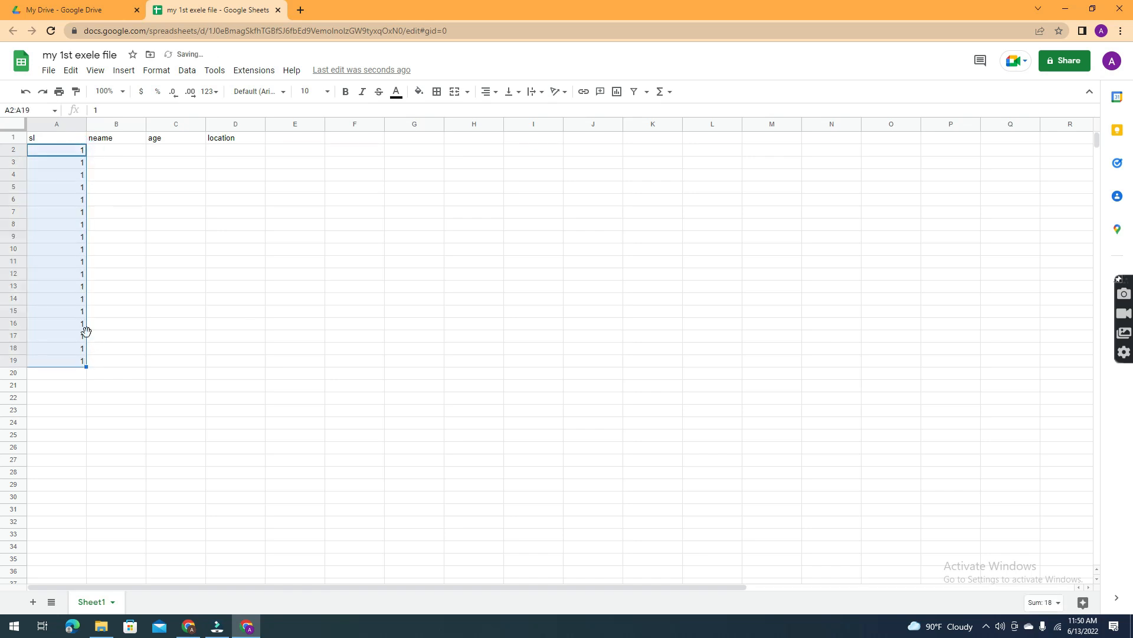
{"action": "key", "text": "ctrl+z"}
{"action": "left_click_drag", "start_coordinate": [71, 152], "coordinate": [75, 204]}
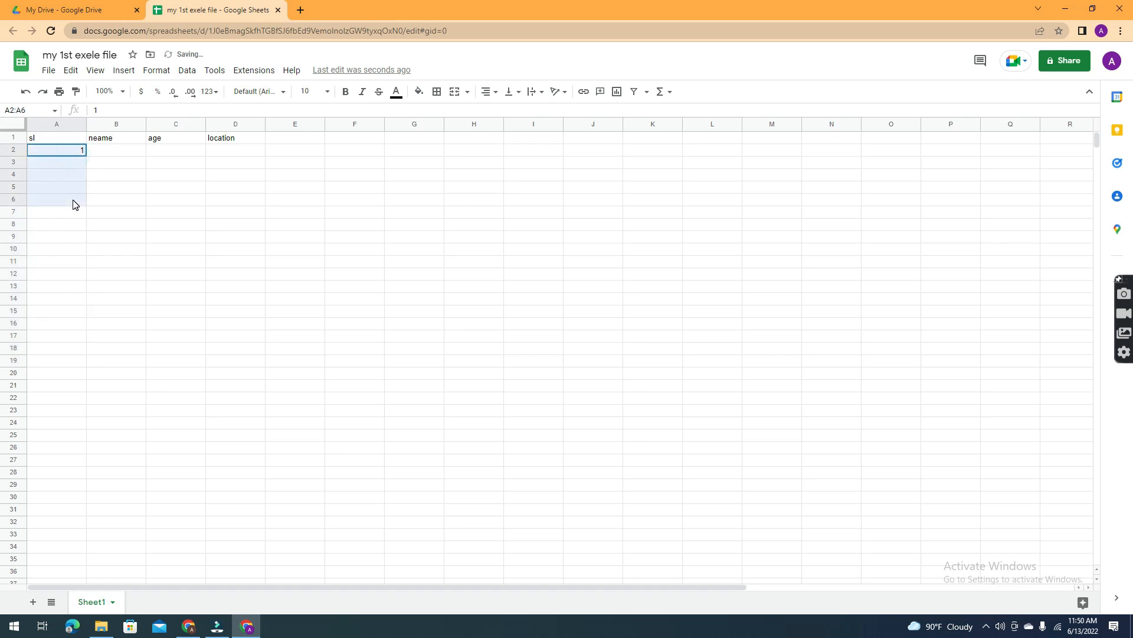
Step: Complete row 2 with the person's name in B2, the age 20 in C2 and the location "ny" in D2
{"action": "left_click", "coordinate": [106, 152]}
{"action": "double_click", "coordinate": [106, 150]}
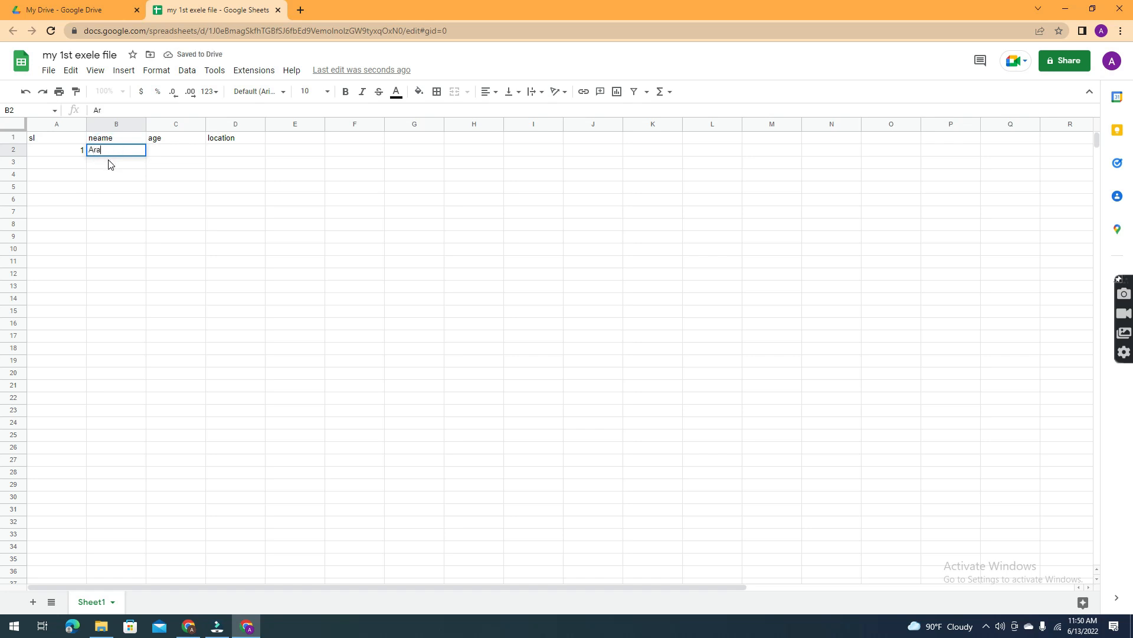
{"action": "left_click", "coordinate": [177, 151]}
{"action": "type", "text": "20"}
{"action": "left_click", "coordinate": [244, 151]}
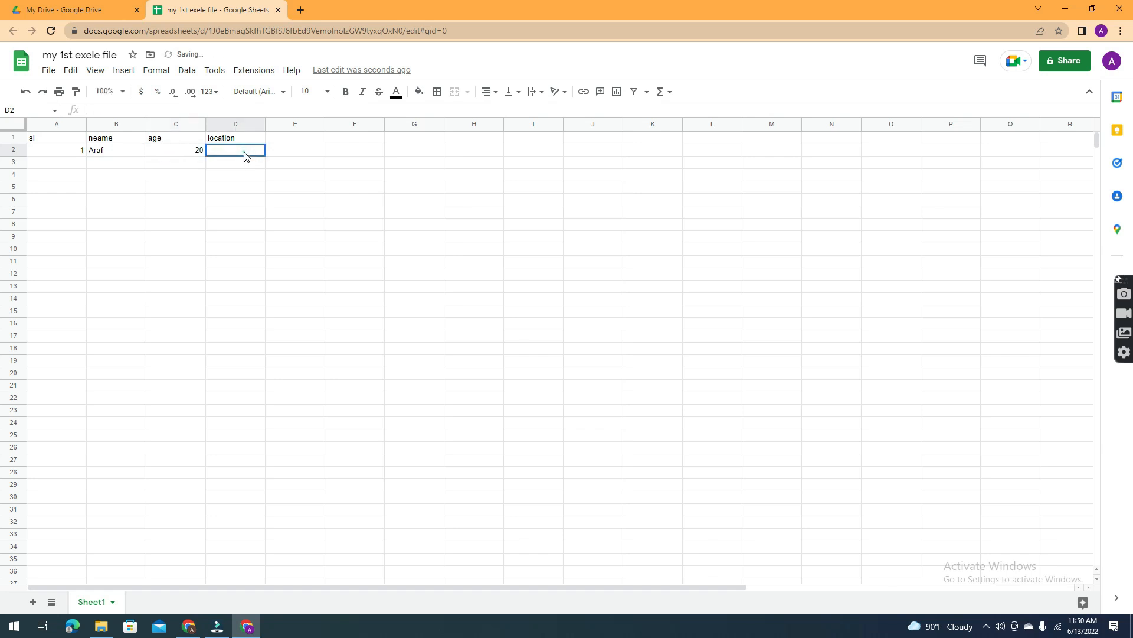
{"action": "double_click", "coordinate": [244, 152]}
{"action": "type", "text": "ny"}
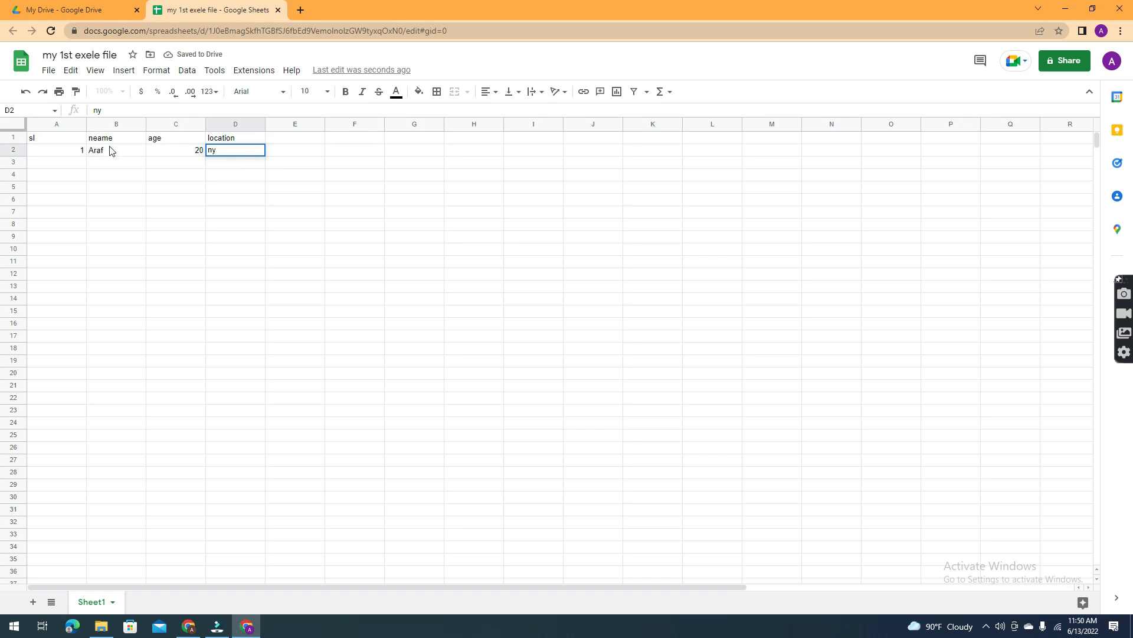
Step: Enter the serial number 2 in A3
{"action": "left_click", "coordinate": [103, 166]}
{"action": "left_click", "coordinate": [75, 158]}
{"action": "double_click", "coordinate": [76, 158]}
{"action": "left_click", "coordinate": [76, 150]}
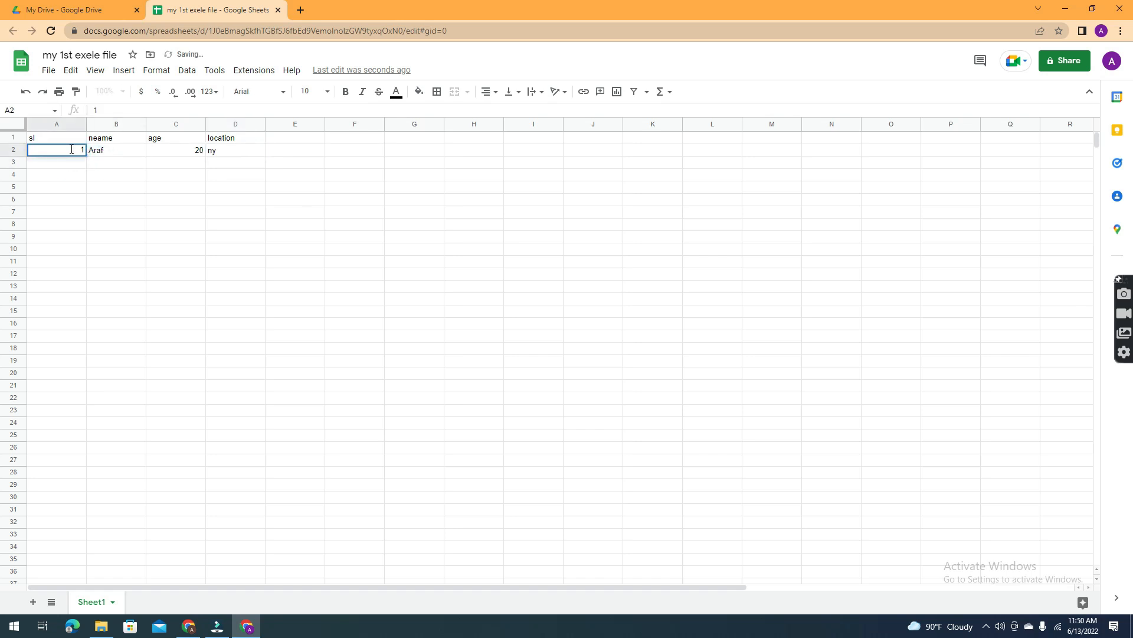
{"action": "left_click", "coordinate": [79, 162]}
{"action": "type", "text": "2"}
{"action": "left_click", "coordinate": [68, 175]}
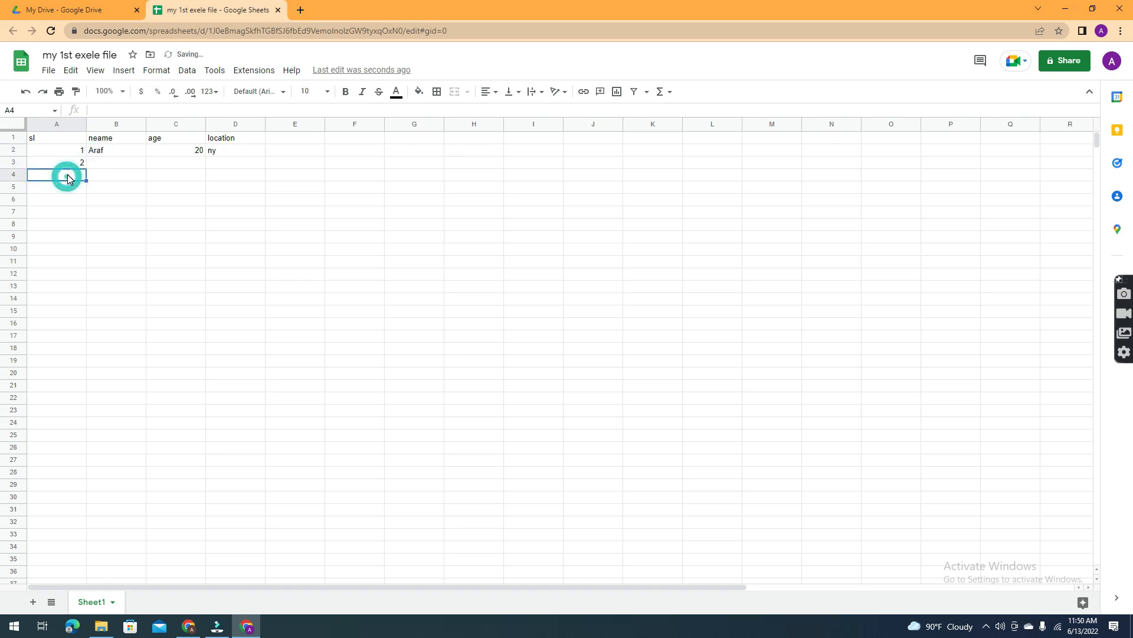
Step: Try to extend the serial numbers down the sl column by filling from A4 to A14 and selecting the cells below A2
{"action": "left_click_drag", "start_coordinate": [87, 179], "coordinate": [85, 297]}
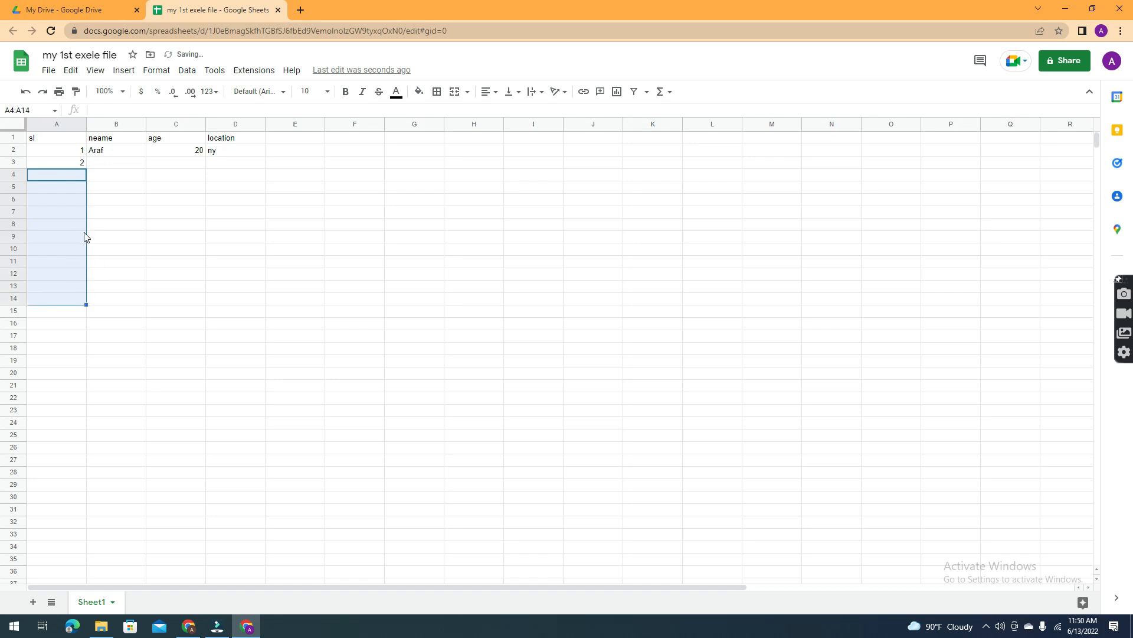
{"action": "key", "text": "ctrl+z"}
{"action": "left_click_drag", "start_coordinate": [63, 151], "coordinate": [75, 368]}
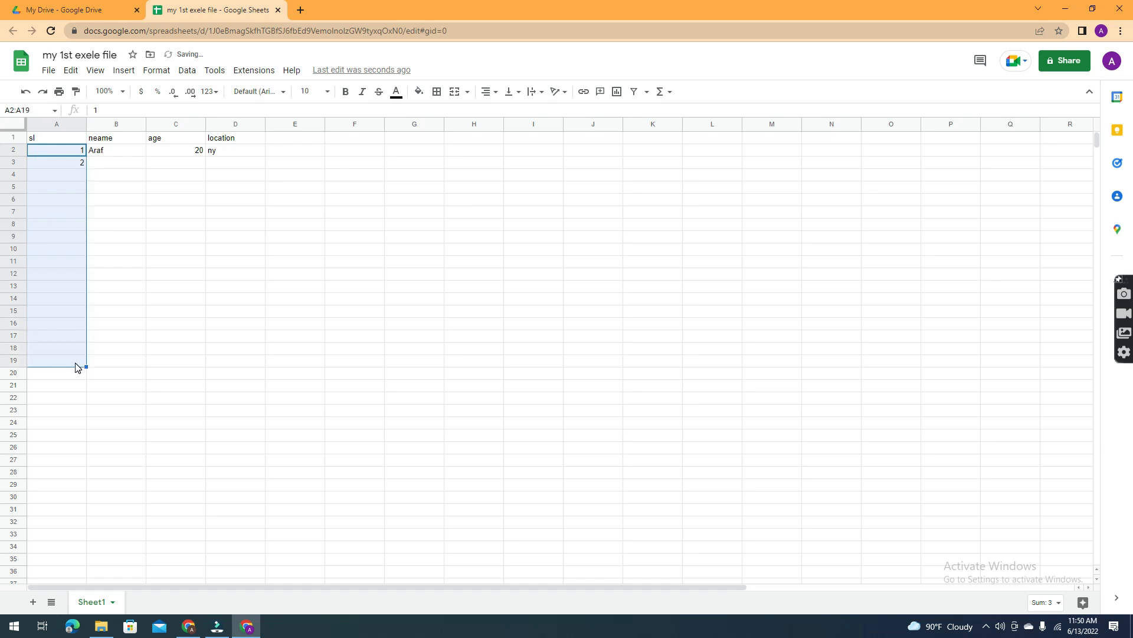
{"action": "left_click", "coordinate": [117, 162]}
{"action": "left_click", "coordinate": [40, 152]}
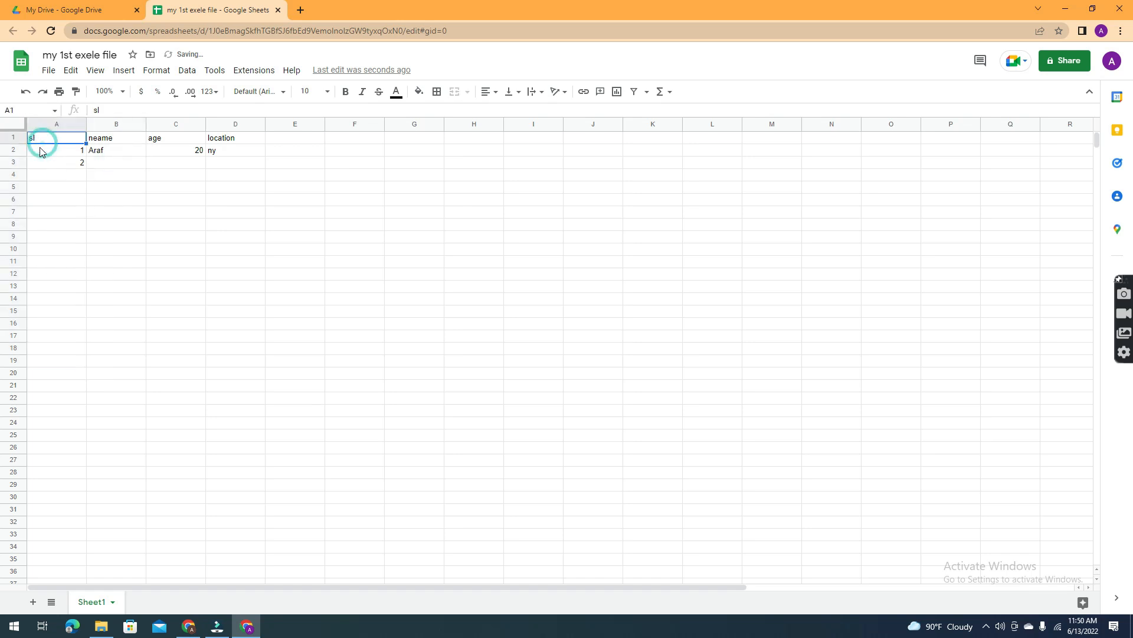
{"action": "left_click_drag", "start_coordinate": [40, 152], "coordinate": [69, 302]}
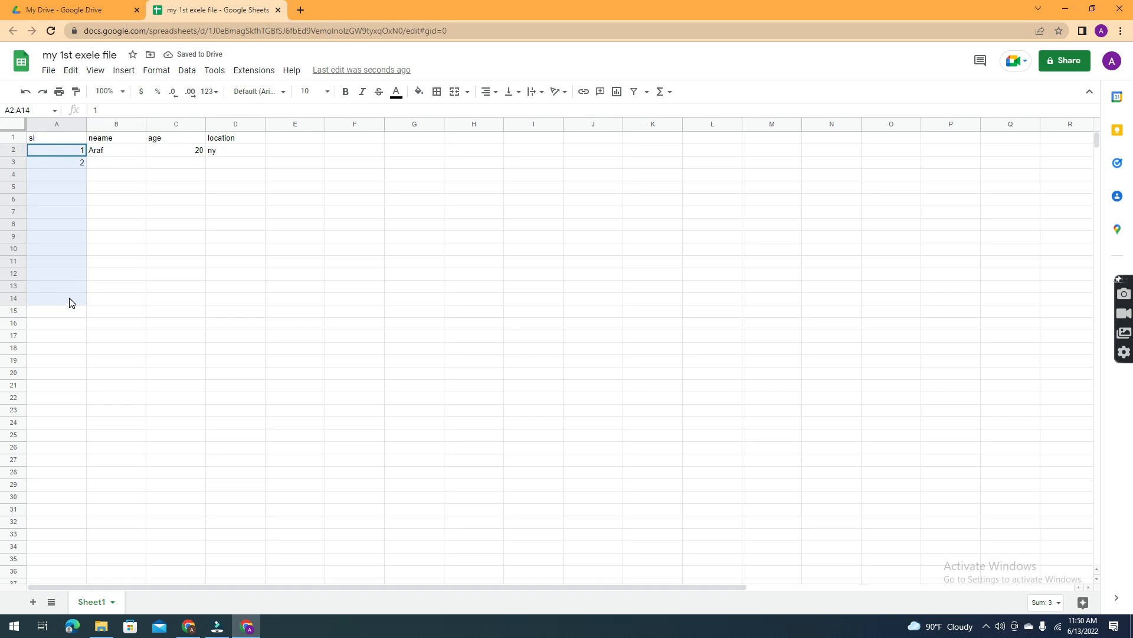
Step: Enter the serial number 3 in A4 and re-enter 2 in A3
{"action": "left_click", "coordinate": [79, 176]}
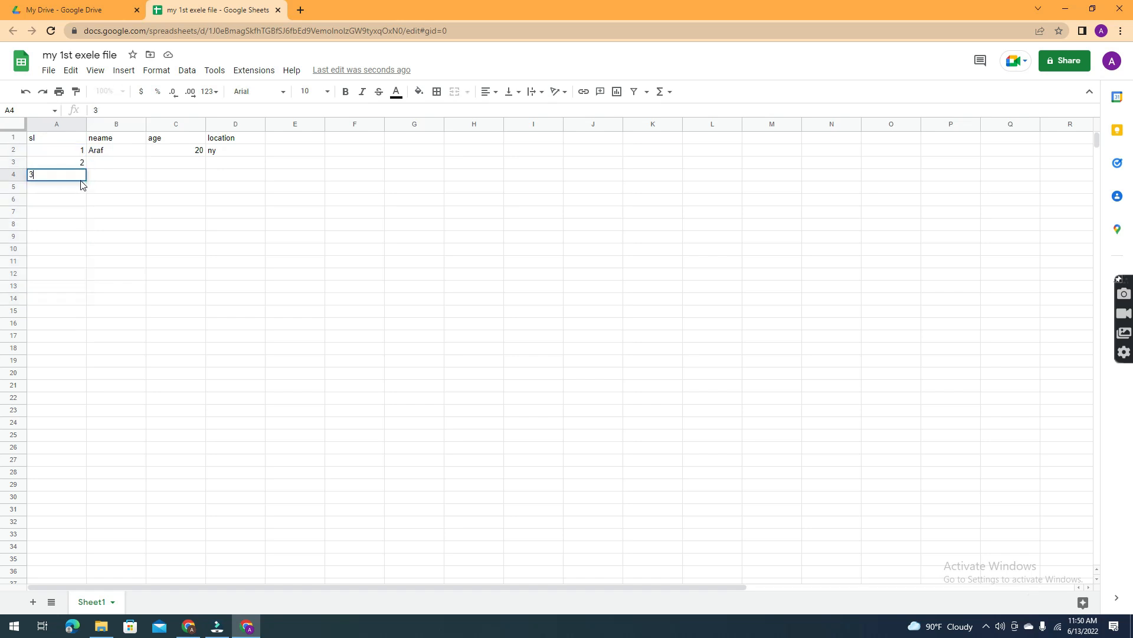
{"action": "left_click", "coordinate": [74, 248]}
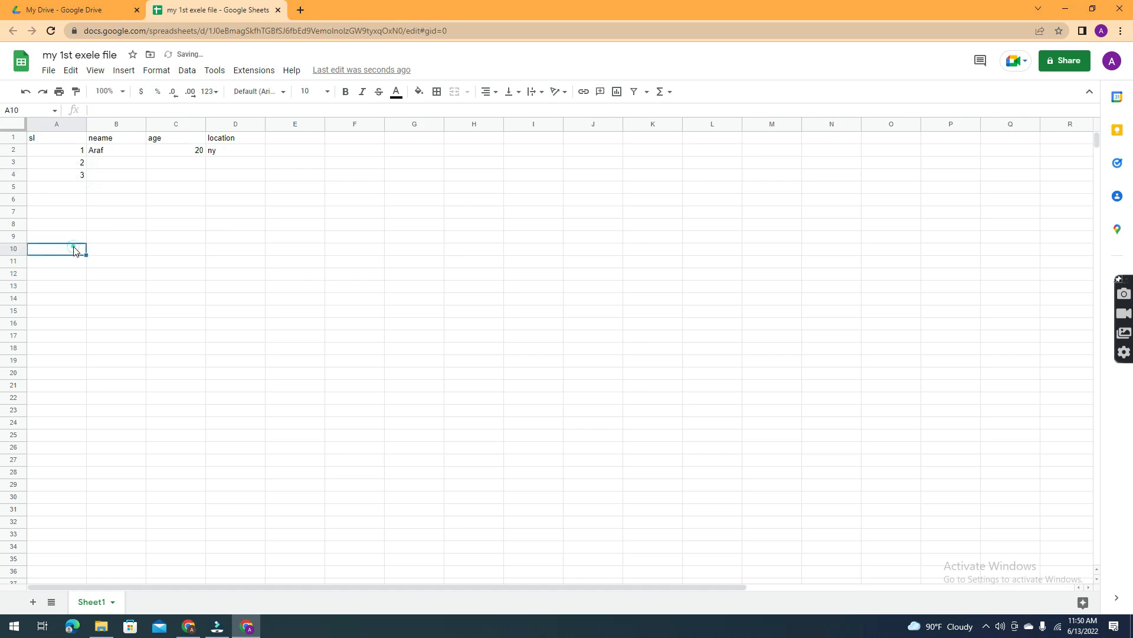
{"action": "left_click", "coordinate": [67, 187]}
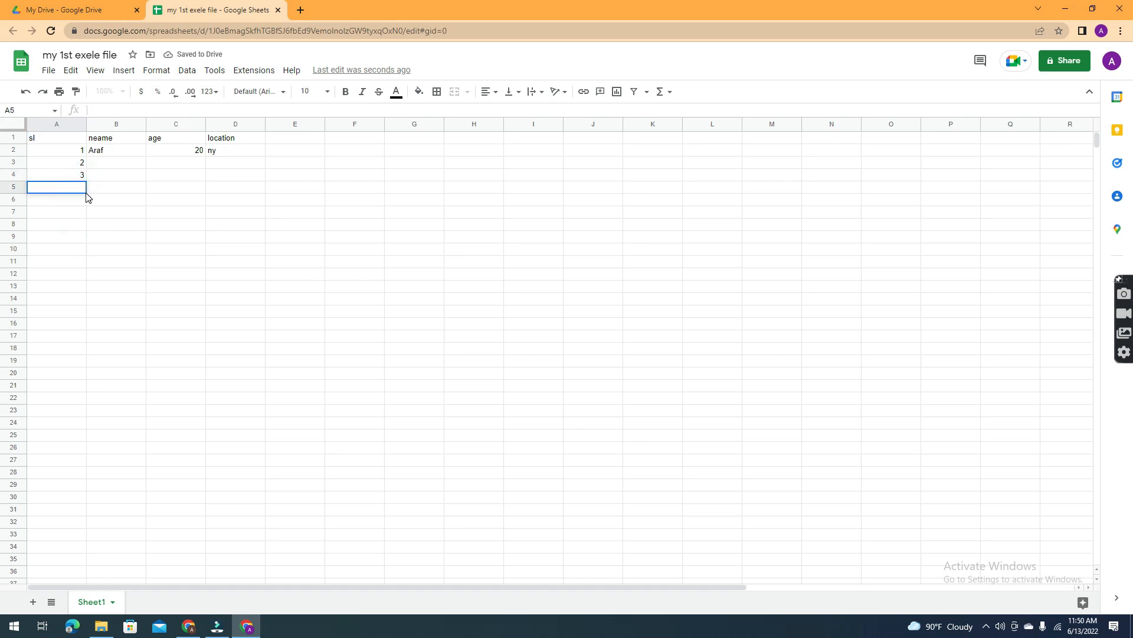
{"action": "left_click", "coordinate": [83, 161]}
{"action": "type", "text": "2"}
{"action": "key", "text": "Return"}
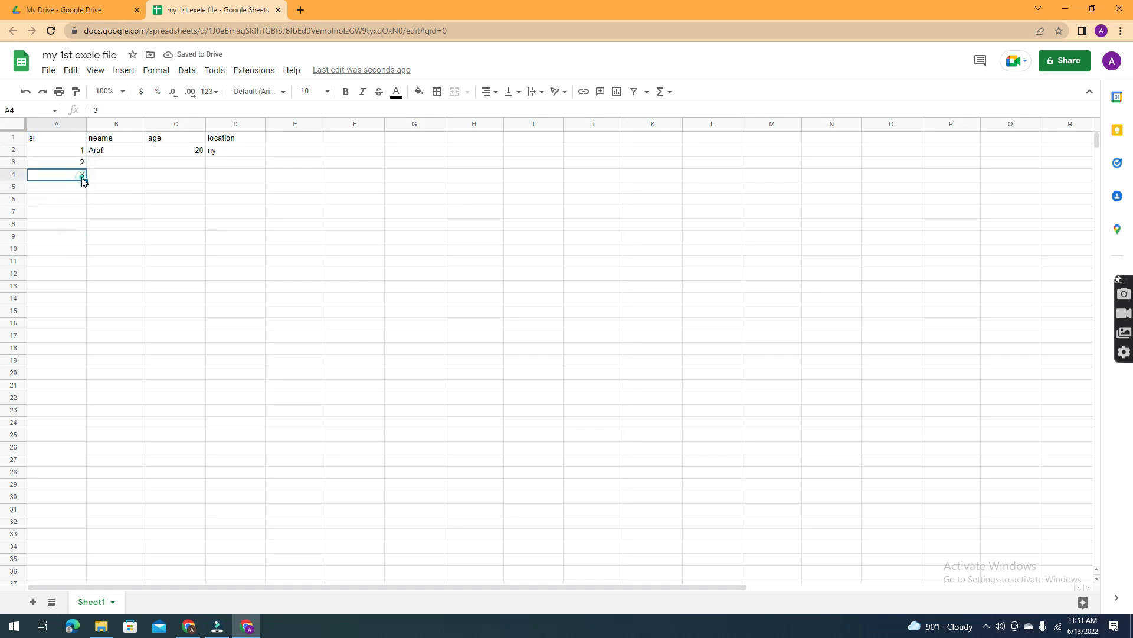
Step: Try to fill the serial number from A4 down to A18, and undo the fill
{"action": "left_click_drag", "start_coordinate": [86, 185], "coordinate": [84, 352]}
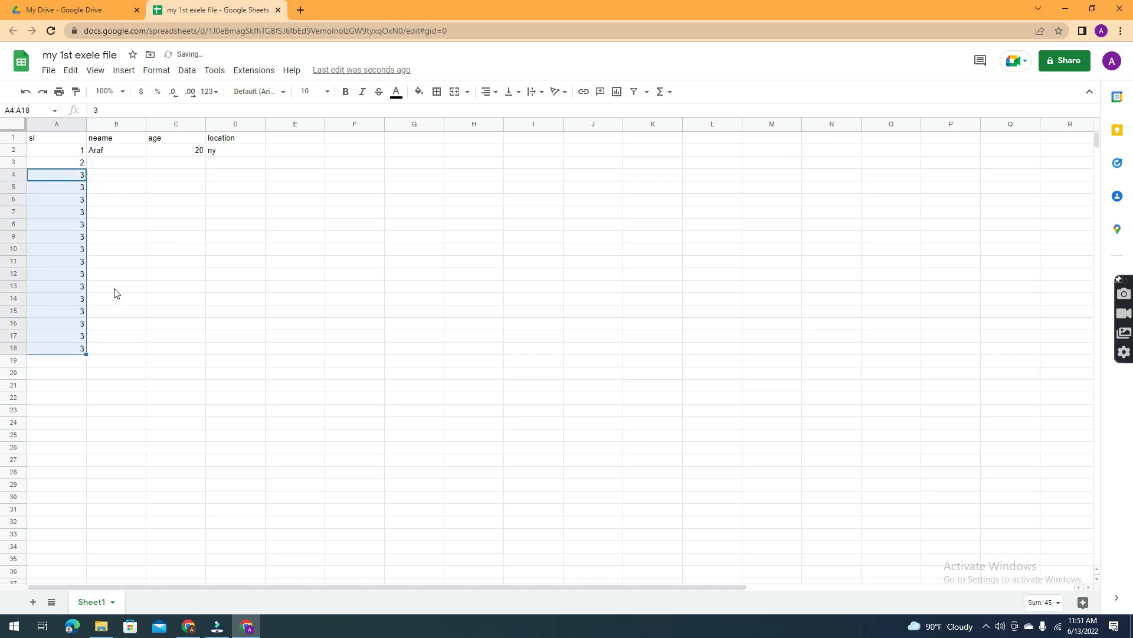
{"action": "left_click", "coordinate": [115, 263]}
{"action": "left_click", "coordinate": [113, 166]}
{"action": "key", "text": "ctrl+z"}
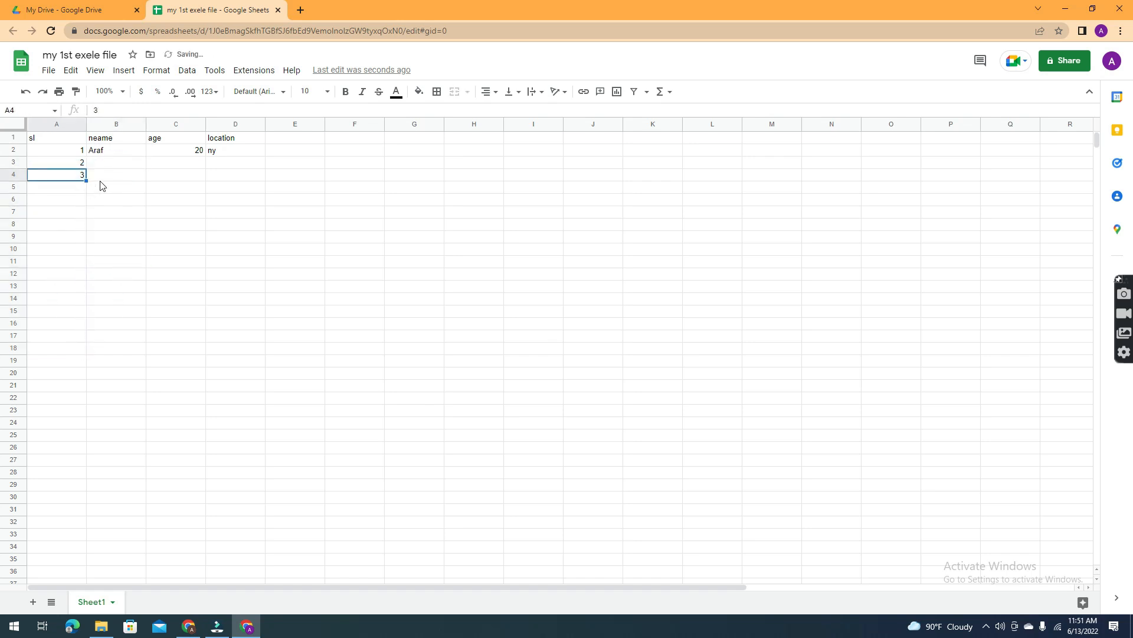
Step: Fill row 3 with the name "dsad" in B3, the age 31 in C3 and the location "wd" in D3
{"action": "double_click", "coordinate": [116, 162]}
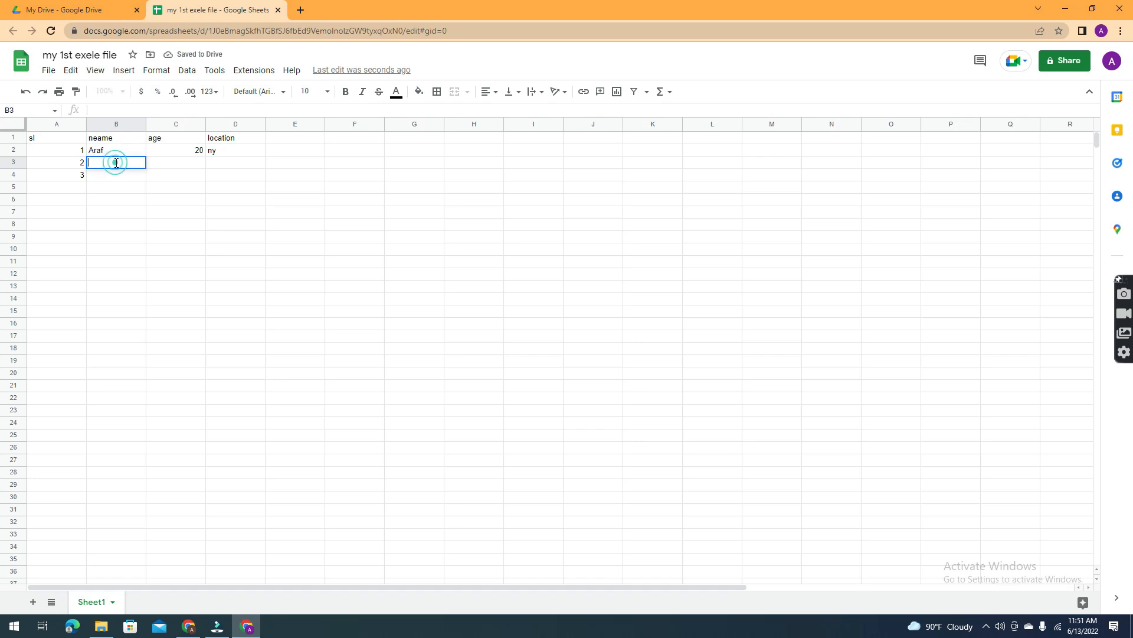
{"action": "type", "text": "dsad"}
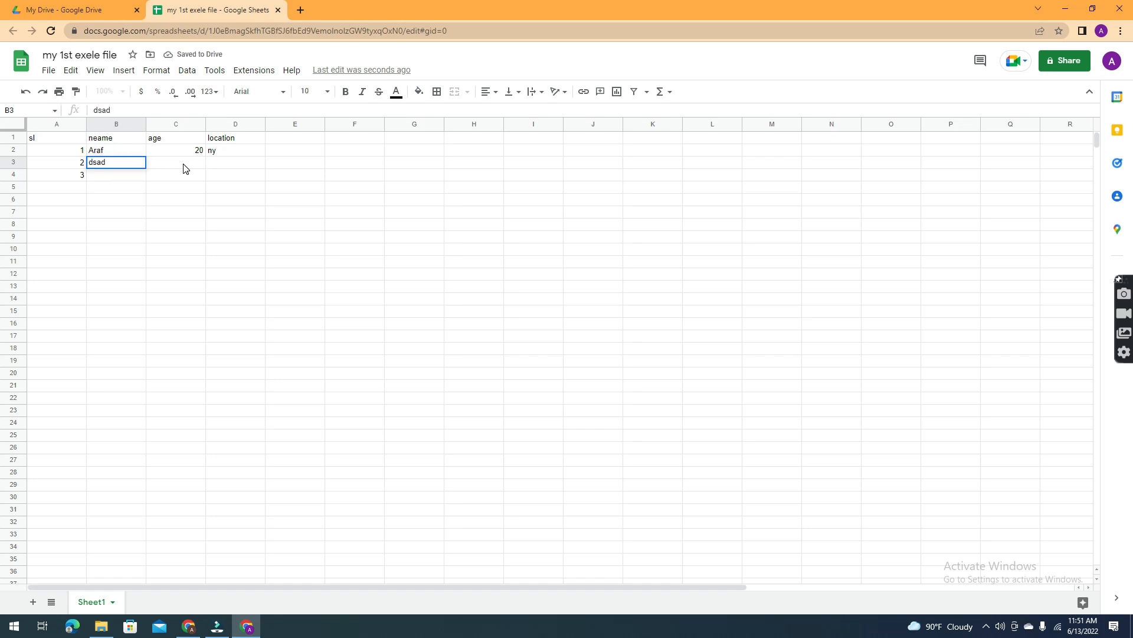
{"action": "left_click", "coordinate": [184, 165]}
{"action": "type", "text": "31"}
{"action": "left_click", "coordinate": [233, 163]}
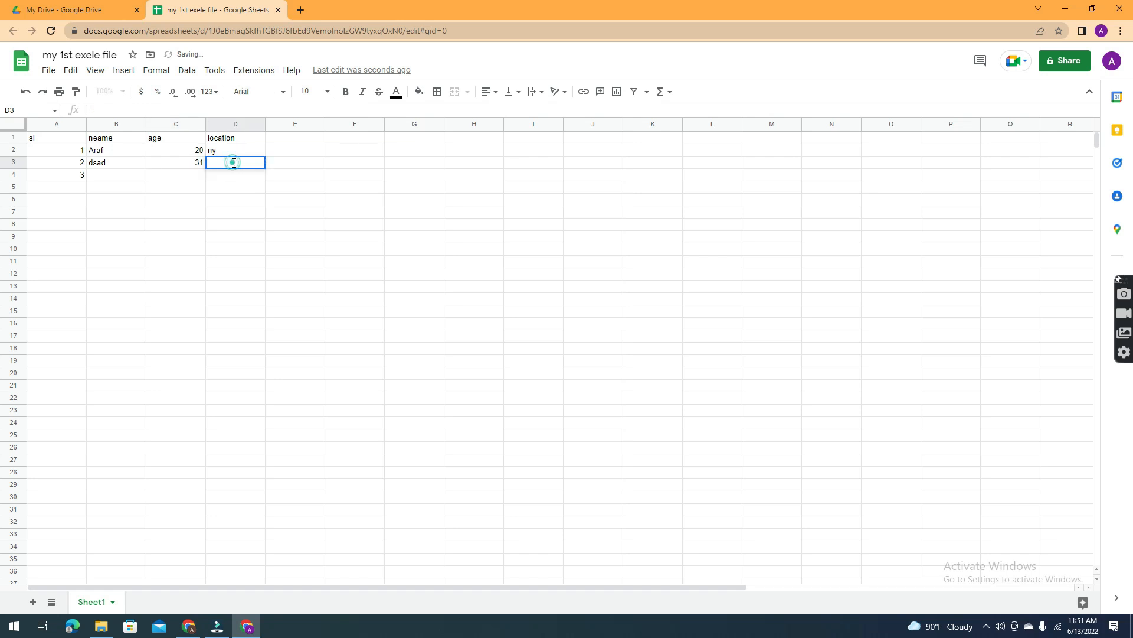
{"action": "type", "text": "wo"}
{"action": "left_click", "coordinate": [96, 173]}
{"action": "left_click_drag", "start_coordinate": [92, 201], "coordinate": [100, 213]}
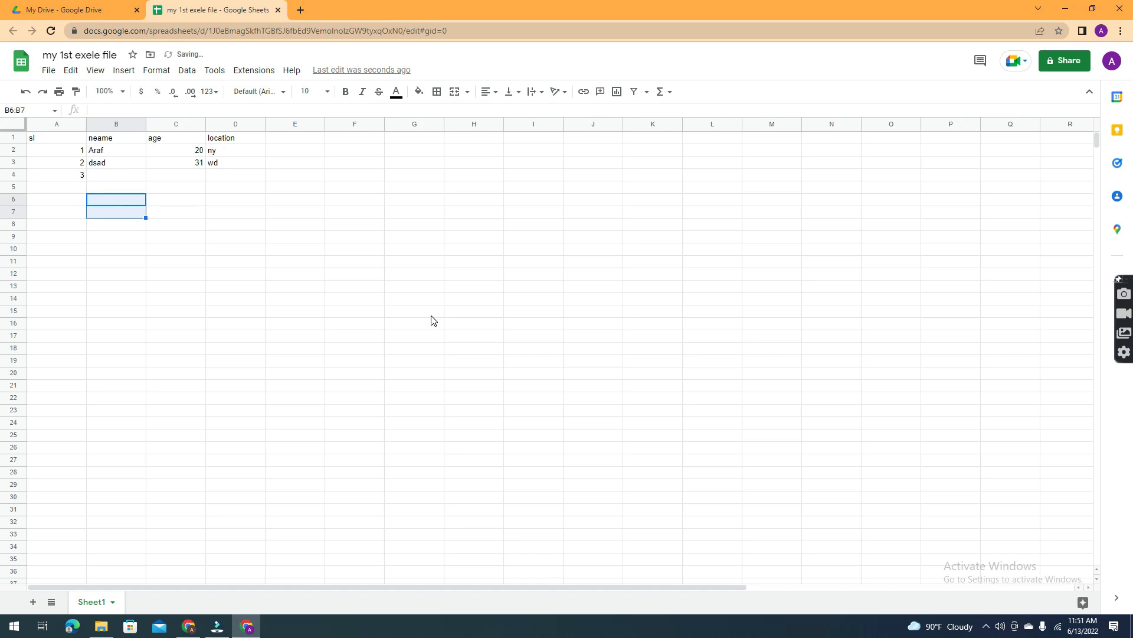
Step: Insert cells at the selected range B6:B7, shifting the existing cells right
{"action": "left_click", "coordinate": [72, 72]}
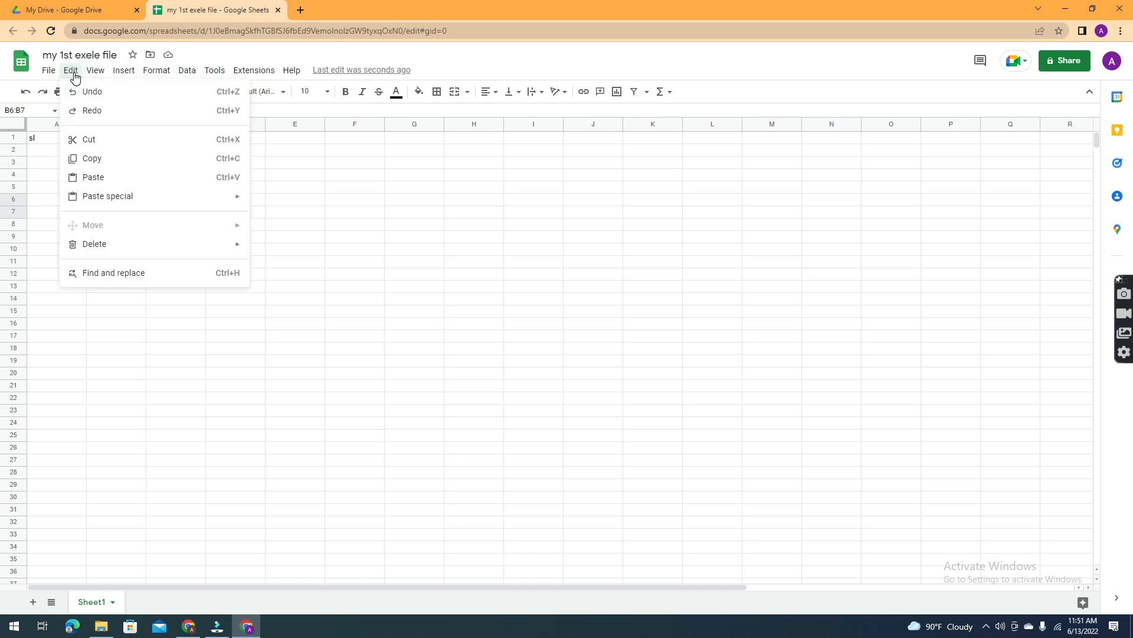
{"action": "left_click", "coordinate": [92, 71]}
{"action": "mouse_move", "coordinate": [122, 69]}
{"action": "mouse_move", "coordinate": [147, 92]}
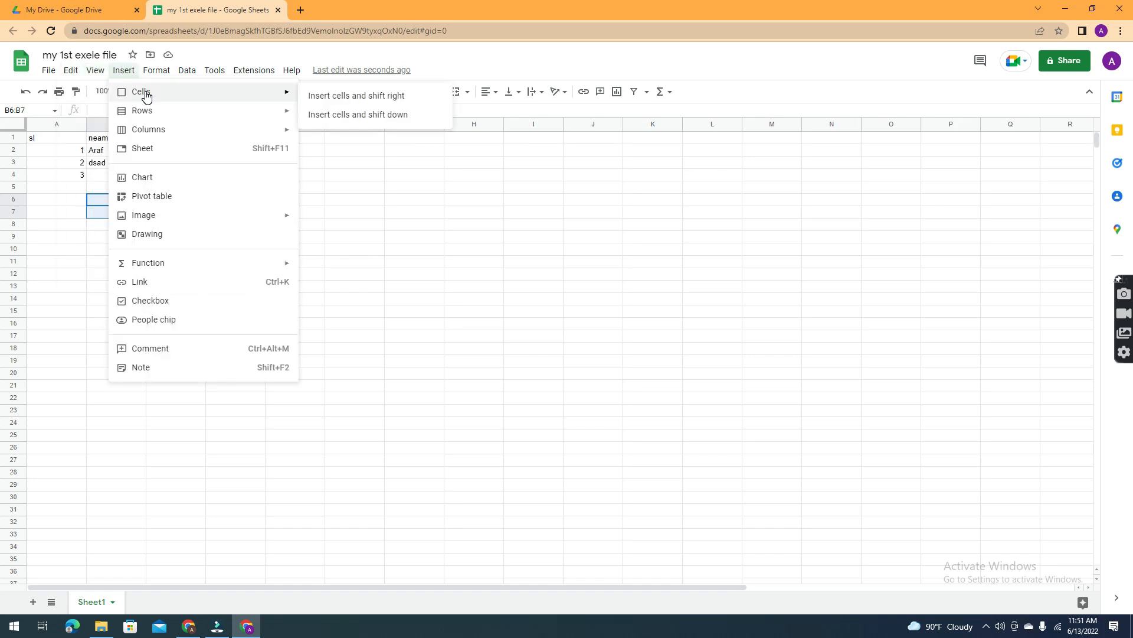
{"action": "left_click", "coordinate": [323, 93]}
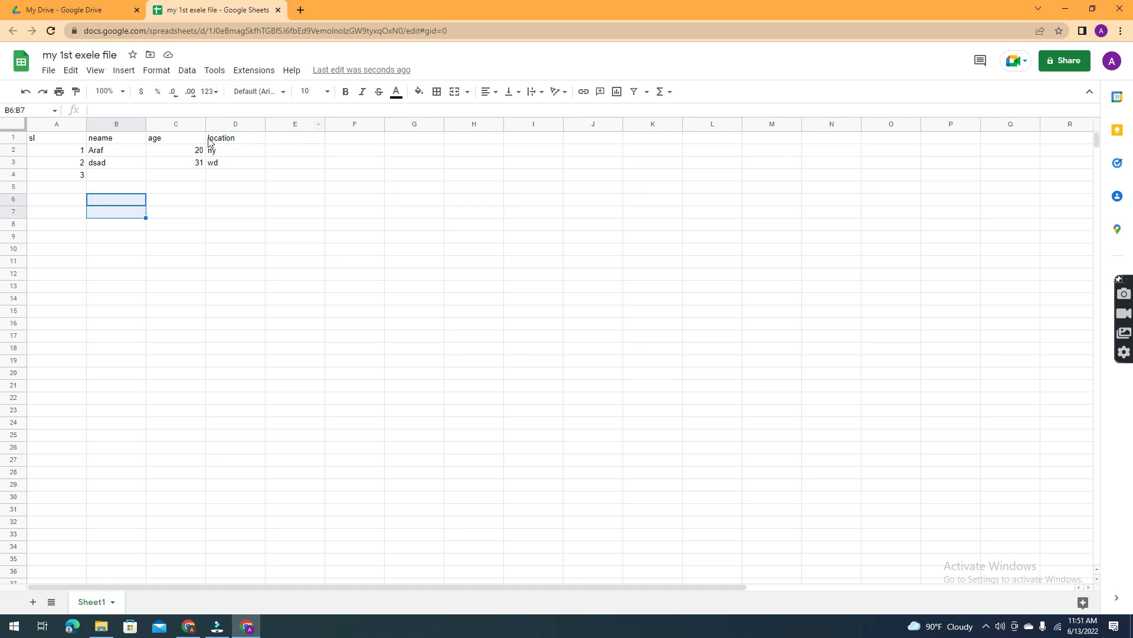
Step: Insert one empty column to the left of the age column
{"action": "left_click", "coordinate": [165, 143]}
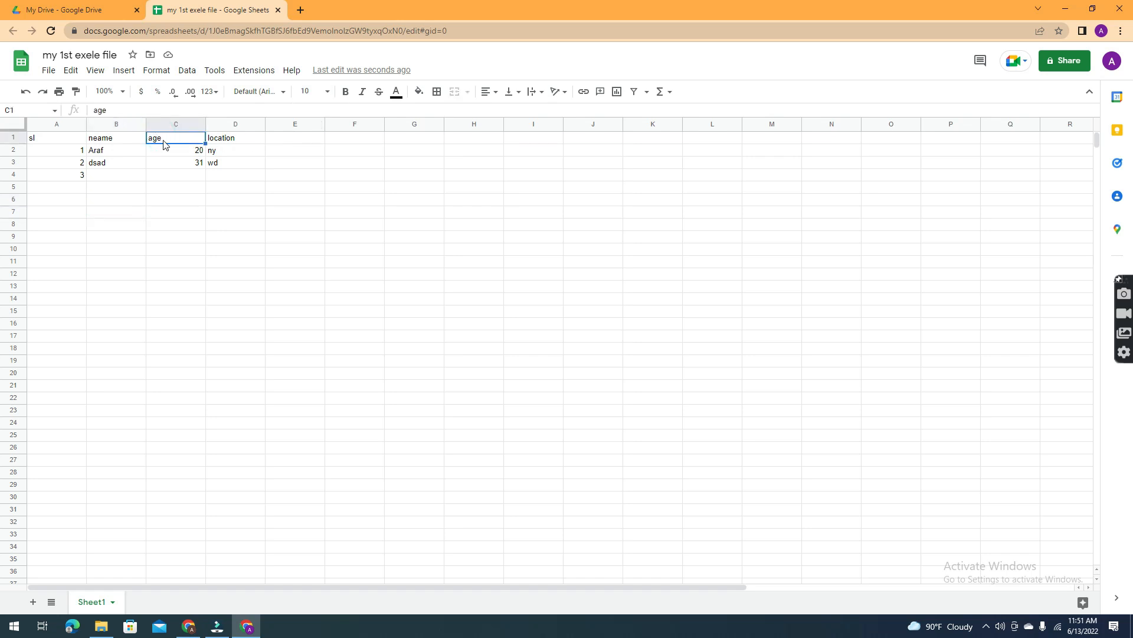
{"action": "left_click", "coordinate": [165, 195]}
{"action": "left_click", "coordinate": [177, 165]}
{"action": "left_click", "coordinate": [176, 152]}
{"action": "left_click", "coordinate": [177, 185]}
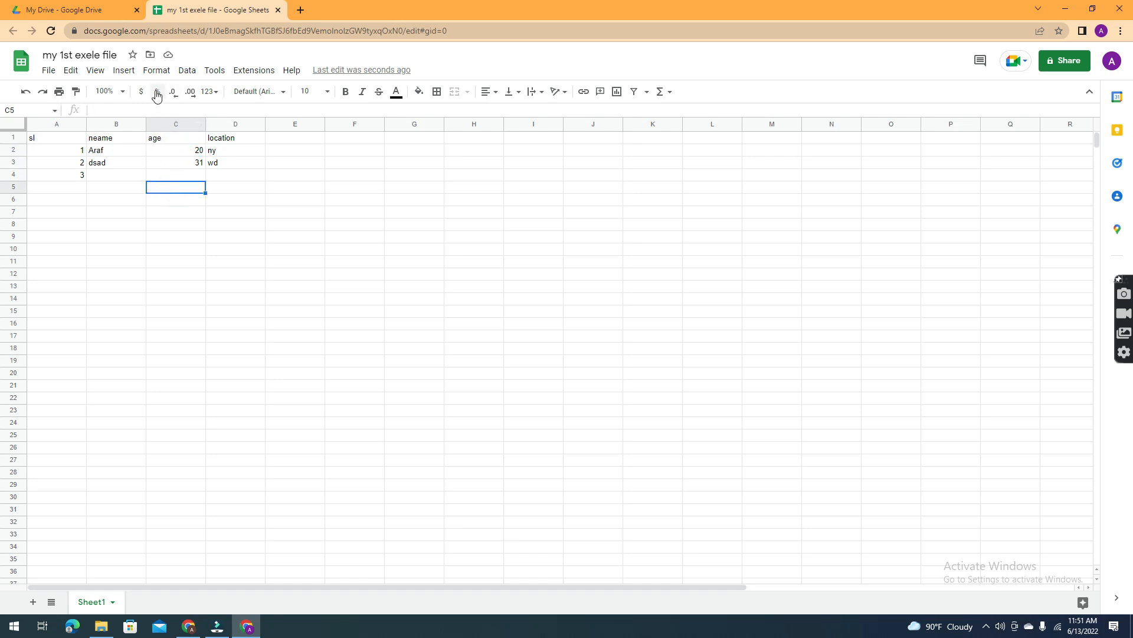
{"action": "left_click", "coordinate": [124, 70]}
{"action": "mouse_move", "coordinate": [164, 96]}
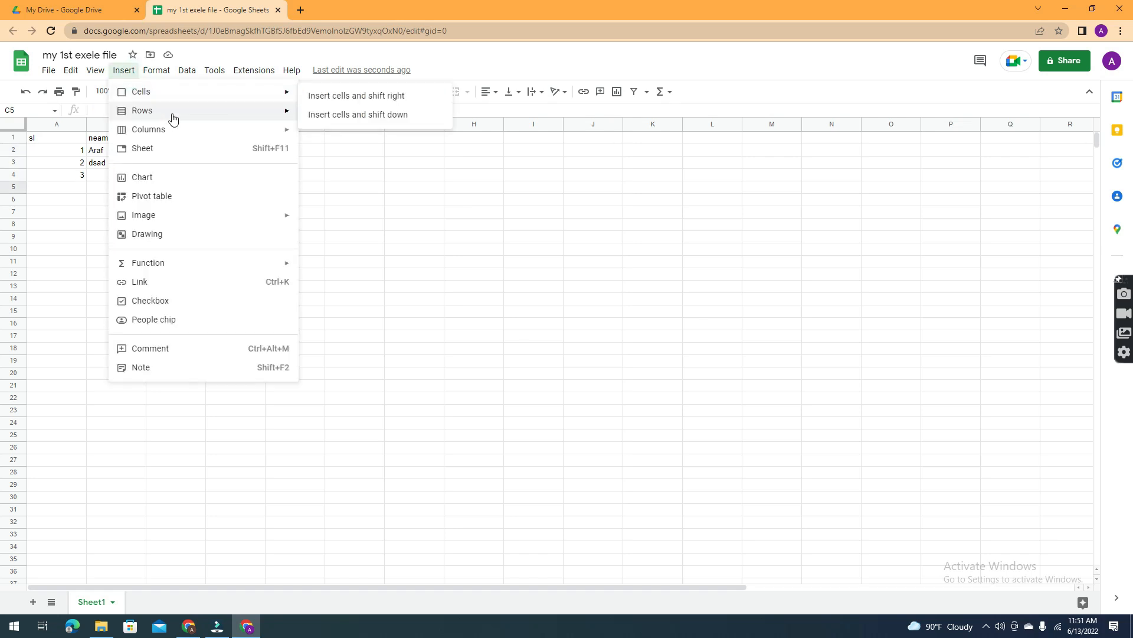
{"action": "mouse_move", "coordinate": [189, 131]}
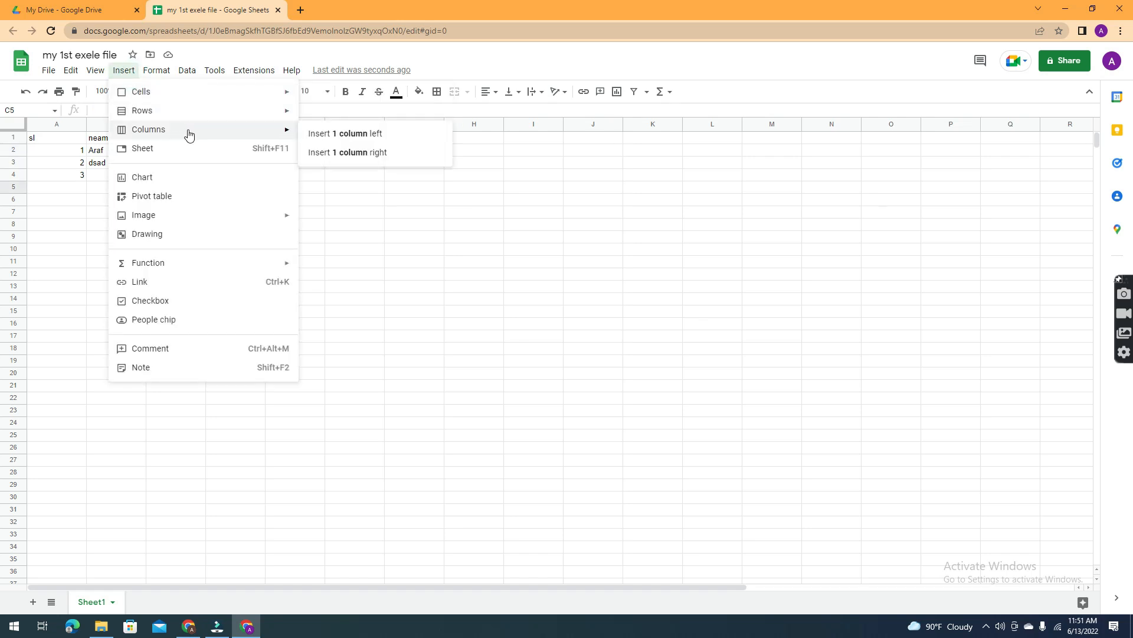
{"action": "left_click", "coordinate": [345, 134]}
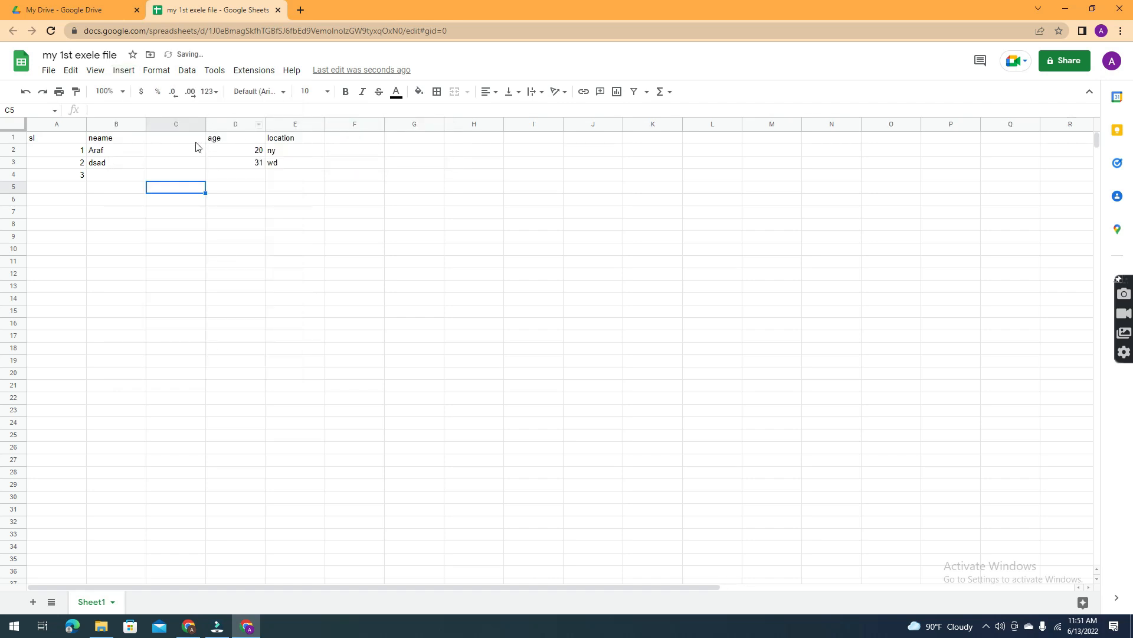
Step: Insert one empty column to the right of the age column
{"action": "left_click", "coordinate": [174, 140]}
{"action": "left_click", "coordinate": [239, 142]}
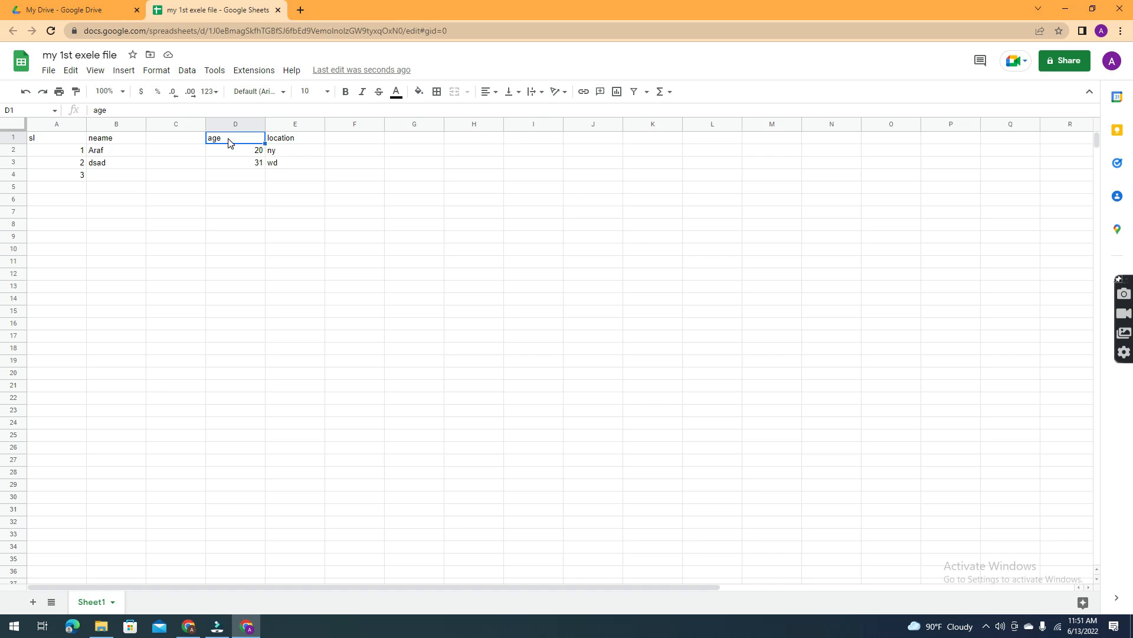
{"action": "left_click", "coordinate": [122, 71]}
{"action": "mouse_move", "coordinate": [183, 131]}
{"action": "left_click", "coordinate": [366, 151]}
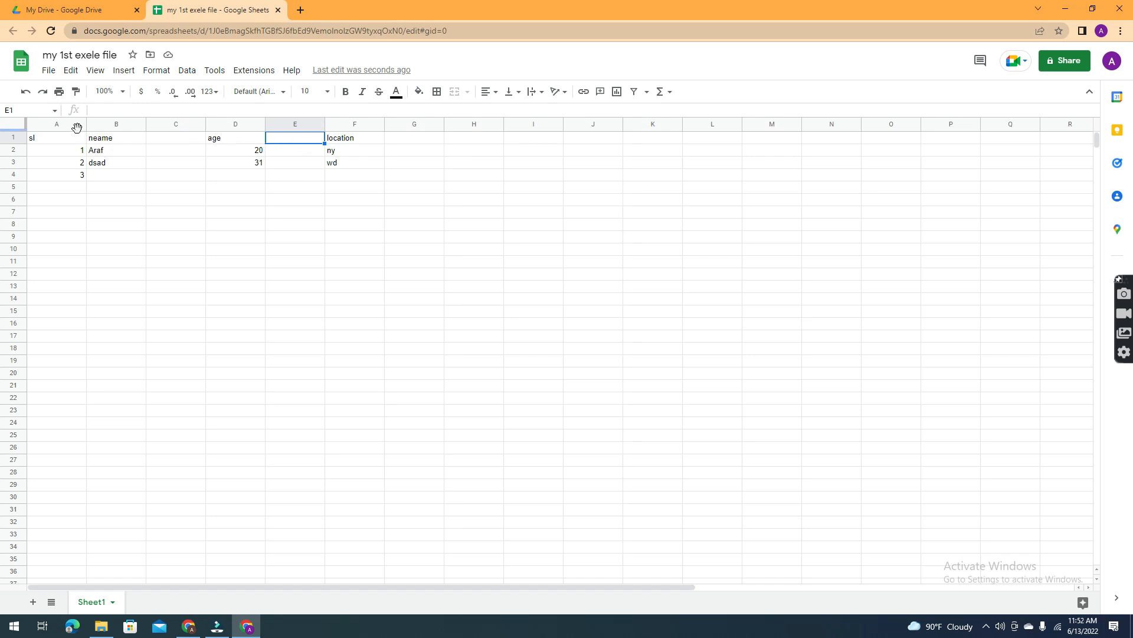
Step: Insert one empty row below the first person's entry in row 2
{"action": "left_click", "coordinate": [103, 154]}
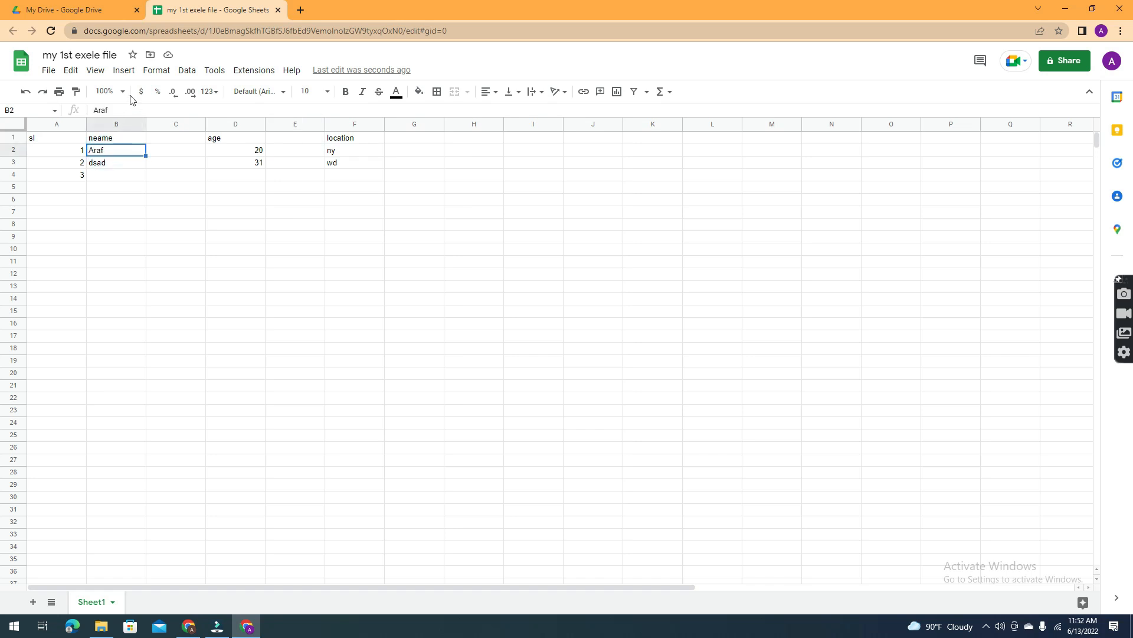
{"action": "left_click", "coordinate": [125, 70]}
{"action": "left_click", "coordinate": [123, 70]}
{"action": "left_click", "coordinate": [122, 70]}
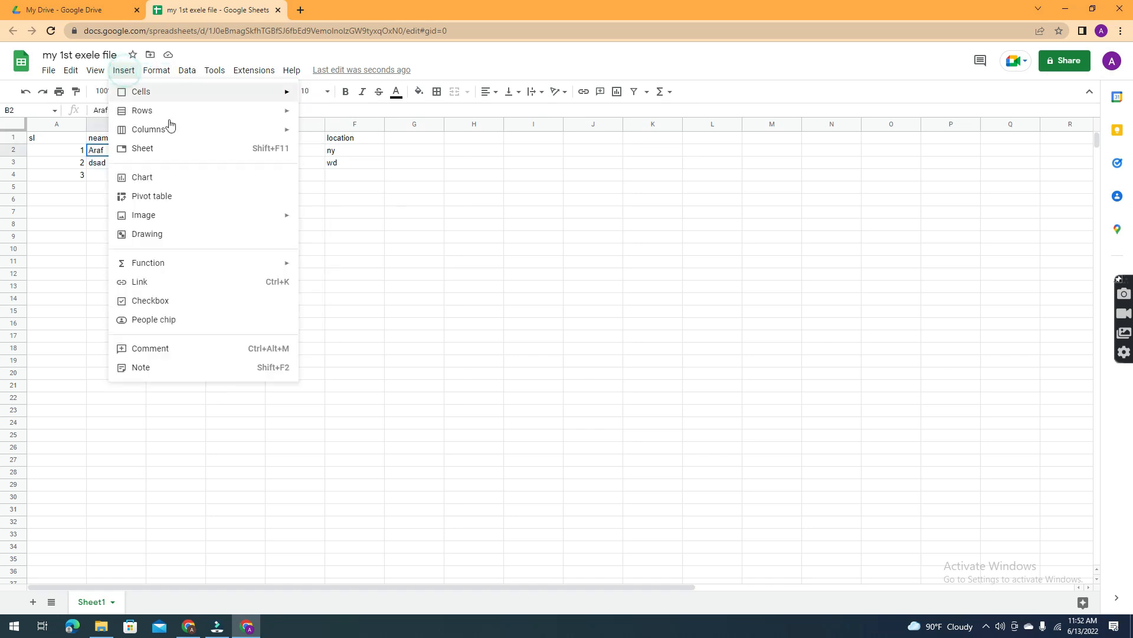
{"action": "mouse_move", "coordinate": [179, 135]}
{"action": "mouse_move", "coordinate": [197, 112]}
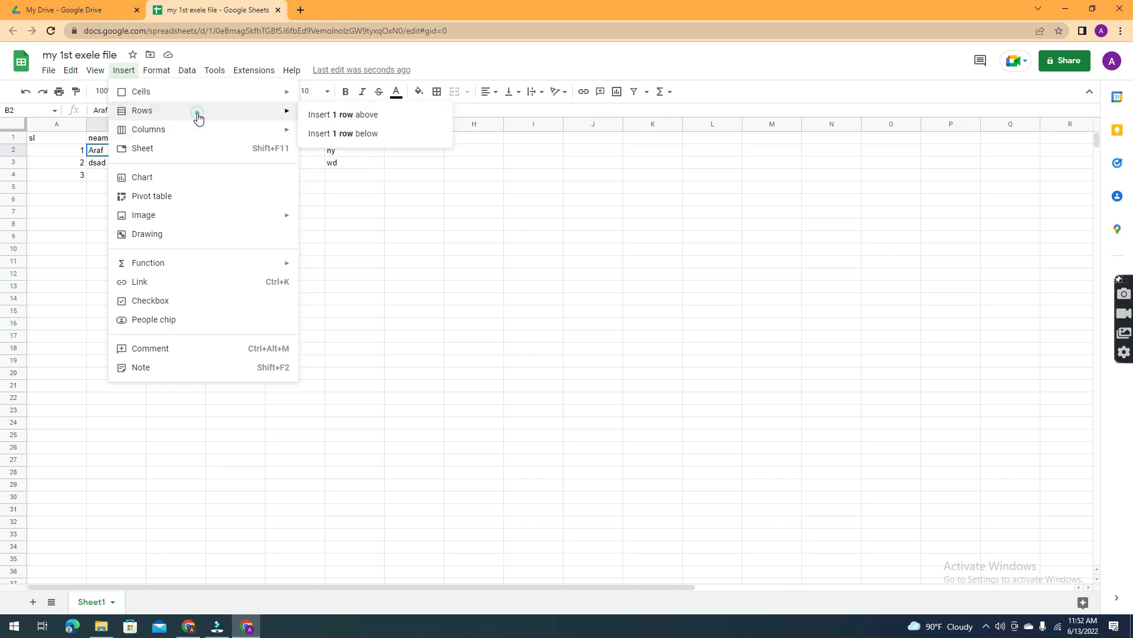
{"action": "left_click", "coordinate": [364, 133]}
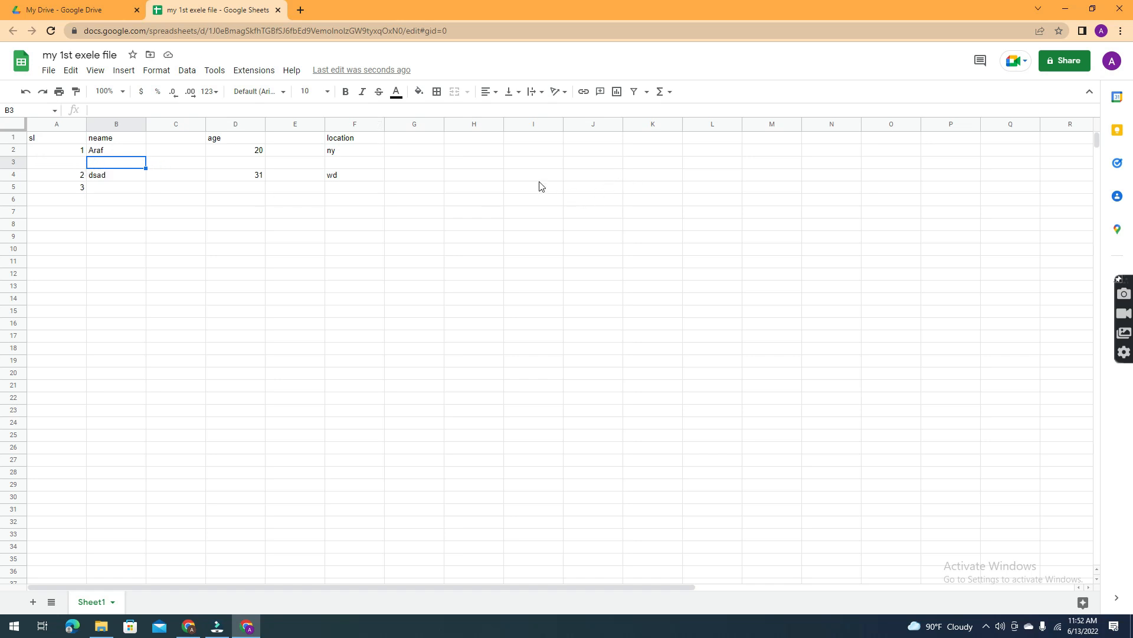
Step: Insert a chart into the sheet and look at the options for its label range
{"action": "left_click", "coordinate": [124, 71]}
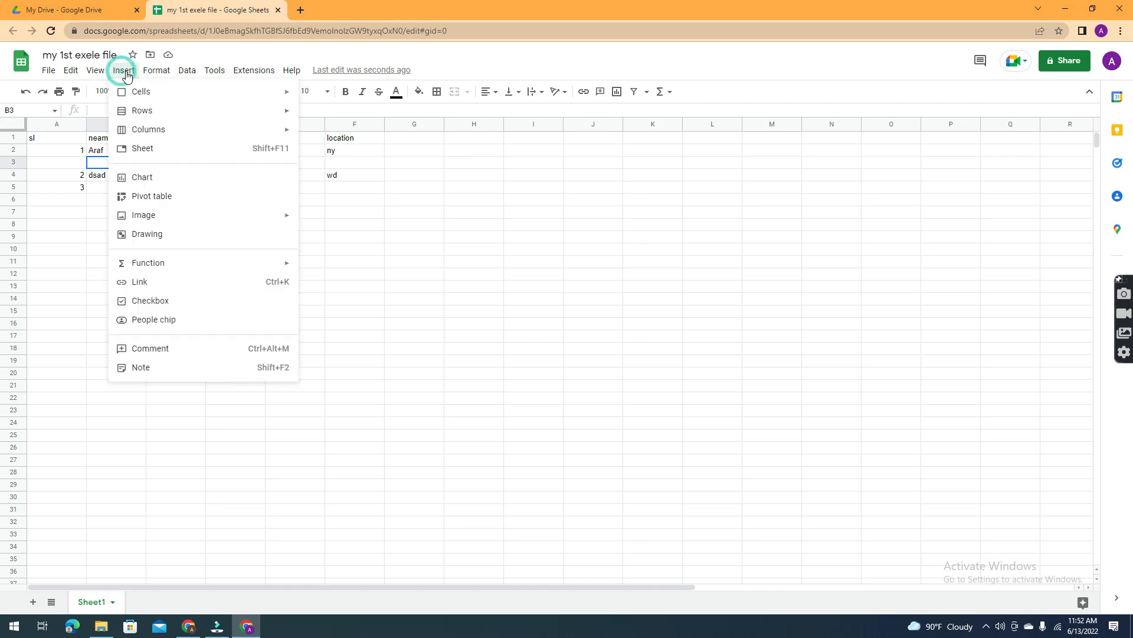
{"action": "left_click", "coordinate": [167, 177]}
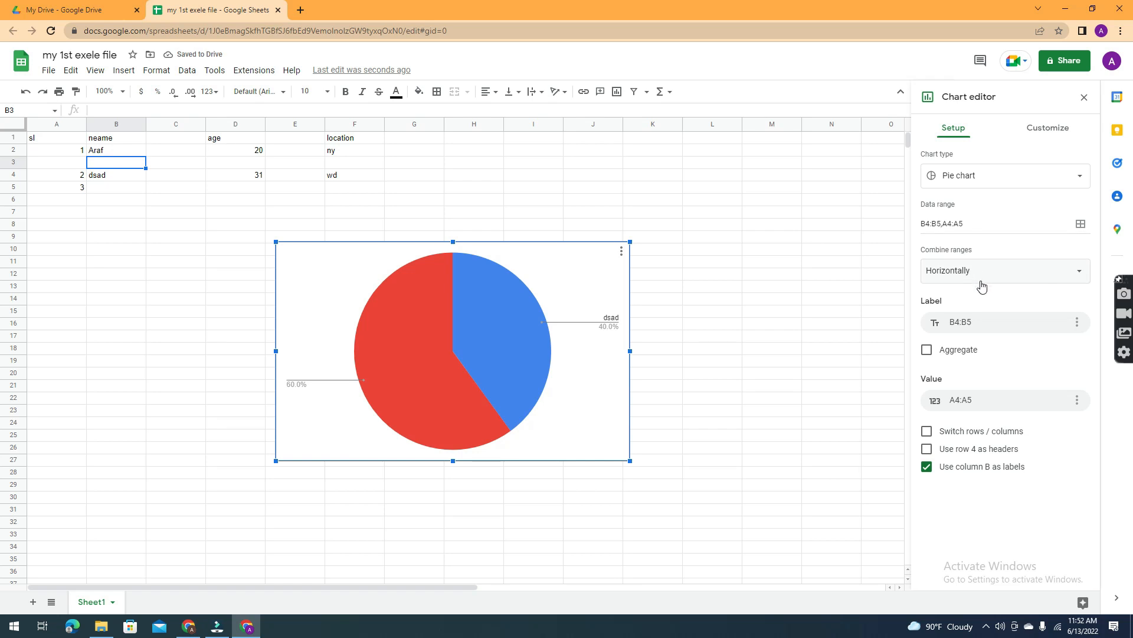
{"action": "left_click", "coordinate": [982, 324]}
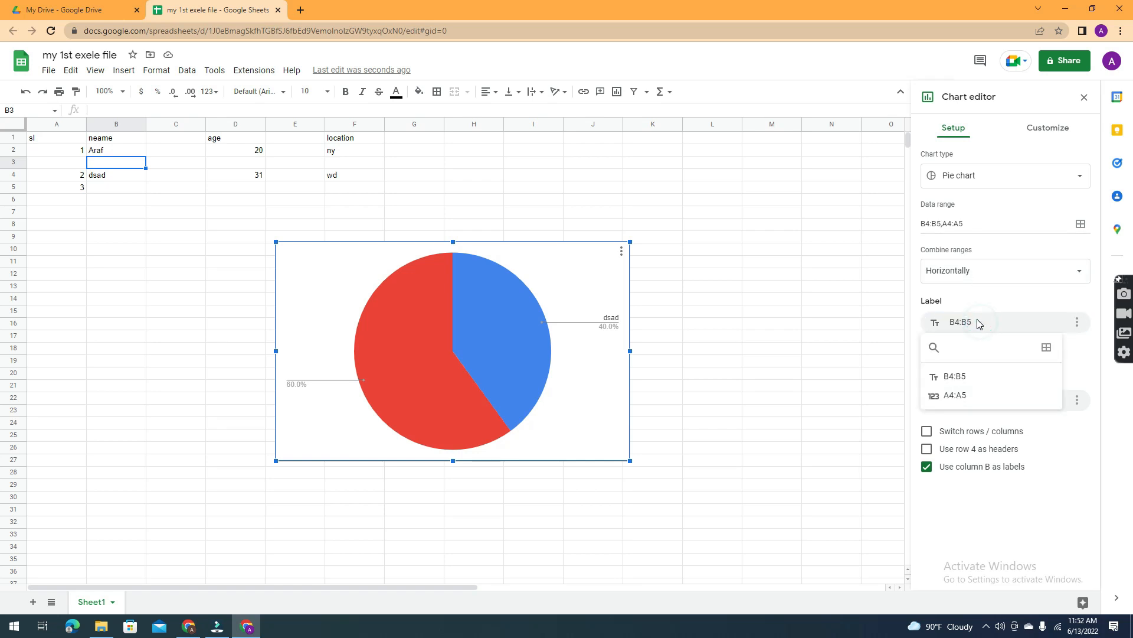
{"action": "left_click", "coordinate": [981, 324]}
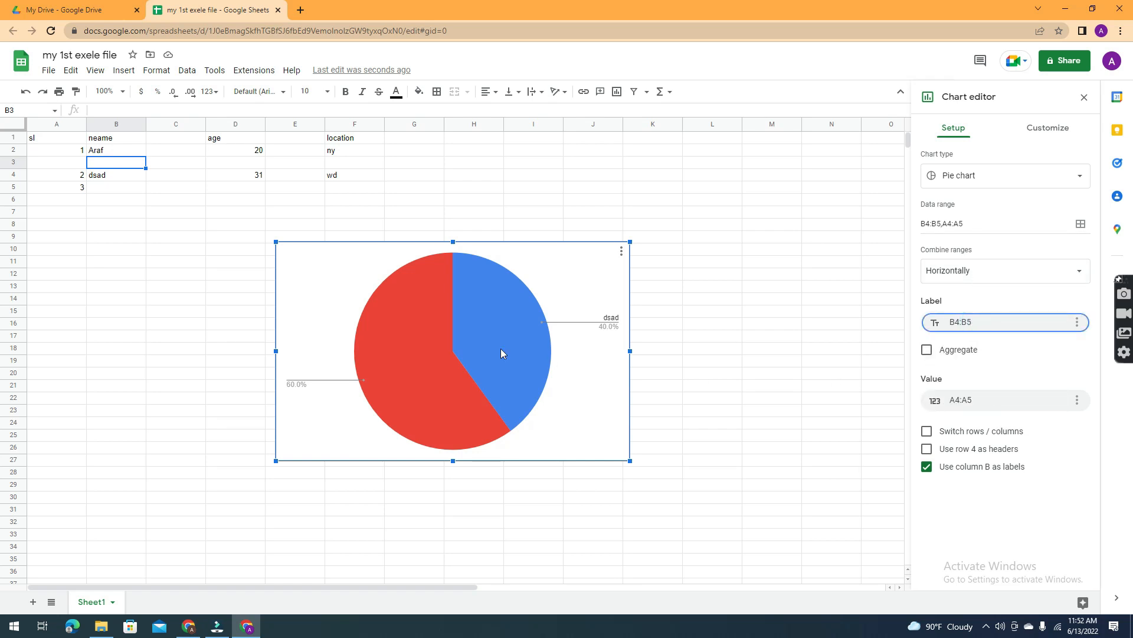
Step: Try the doughnut and area chart types on the inserted chart
{"action": "left_click", "coordinate": [1016, 185]}
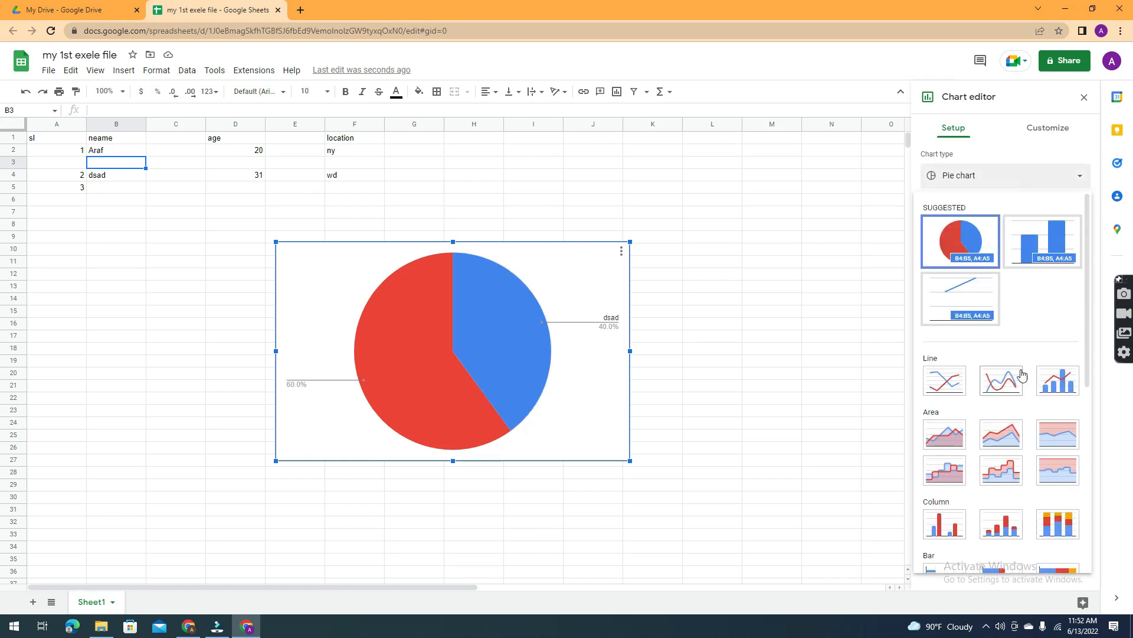
{"action": "scroll", "coordinate": [1023, 366], "scroll_direction": "down", "scroll_amount": 4}
{"action": "left_click", "coordinate": [1001, 395]}
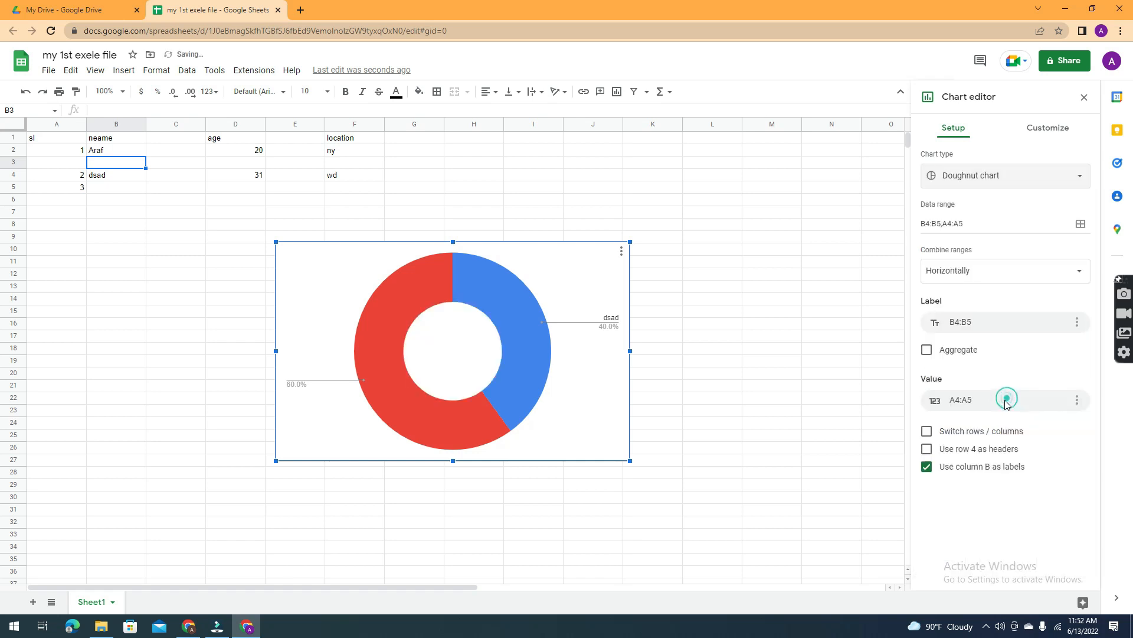
{"action": "left_click", "coordinate": [1039, 180]}
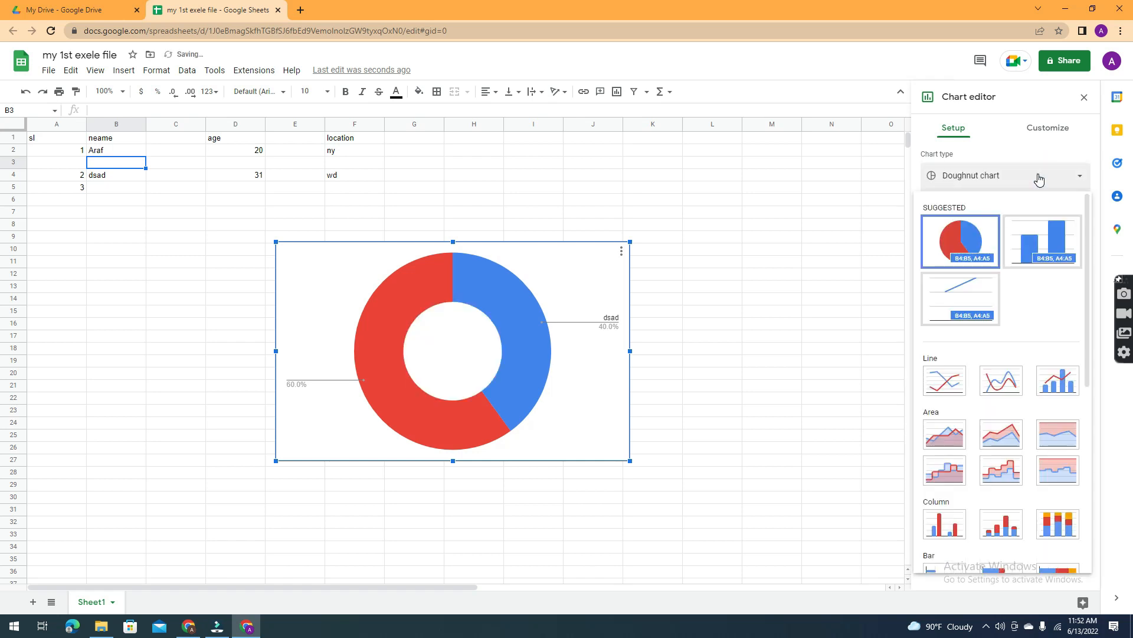
{"action": "left_click", "coordinate": [955, 437]}
Step: Change the chart type from area to the geo chart in the map group
{"action": "left_click", "coordinate": [1033, 178]}
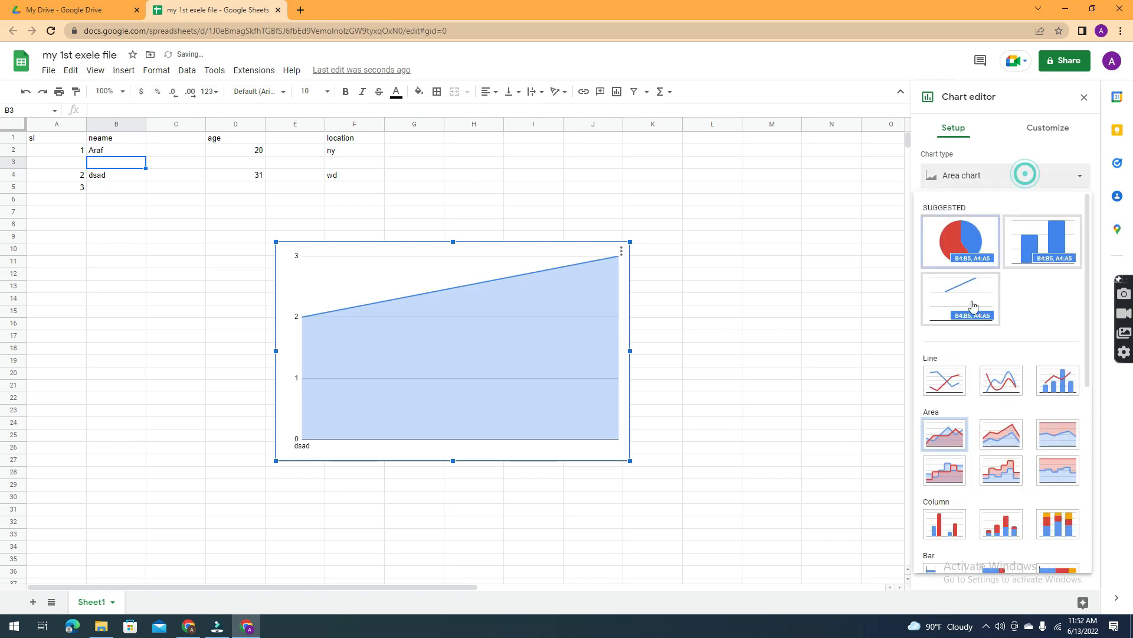
{"action": "scroll", "coordinate": [992, 354], "scroll_direction": "down", "scroll_amount": 5}
{"action": "scroll", "coordinate": [1032, 444], "scroll_direction": "down", "scroll_amount": 1}
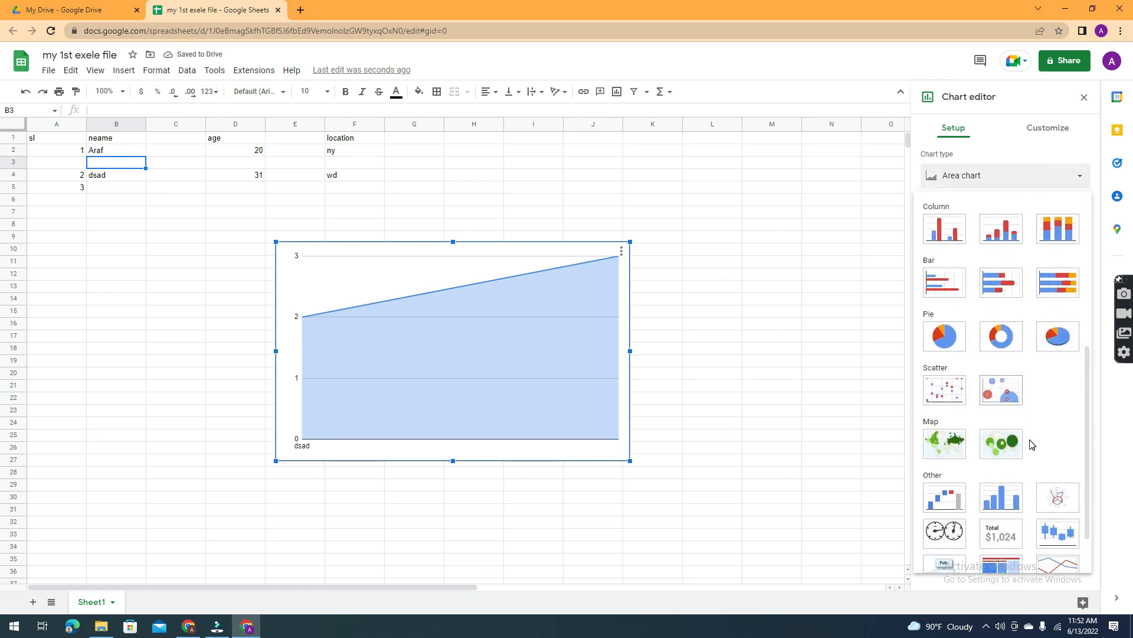
{"action": "left_click", "coordinate": [949, 447]}
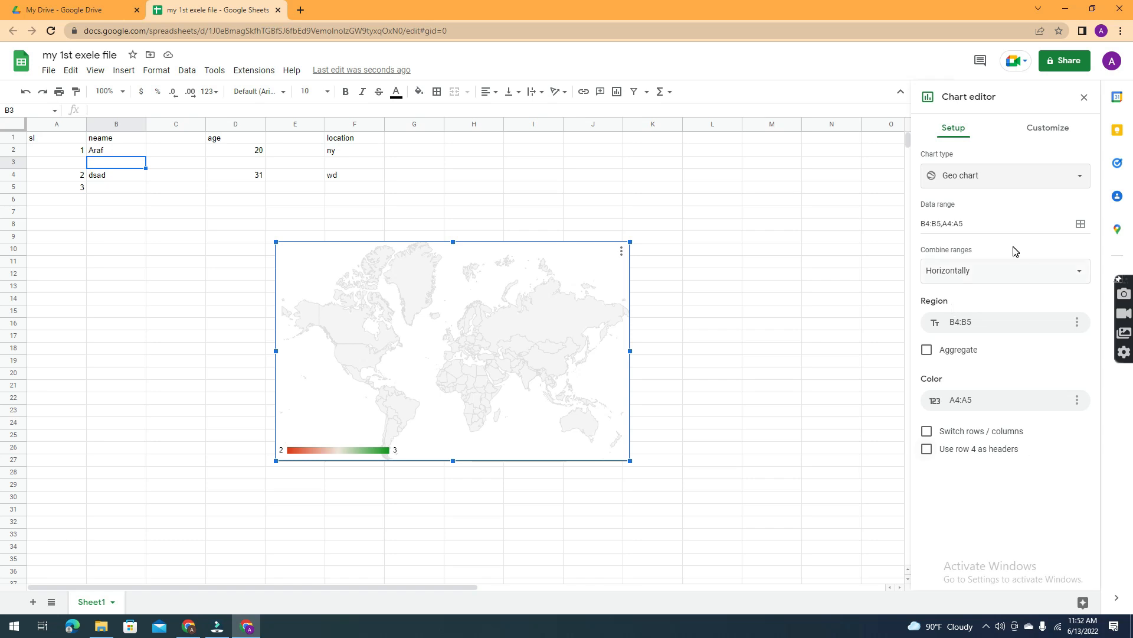
Step: Change the chart type to a gauge chart
{"action": "left_click", "coordinate": [1013, 175]}
{"action": "scroll", "coordinate": [1045, 306], "scroll_direction": "down", "scroll_amount": 4}
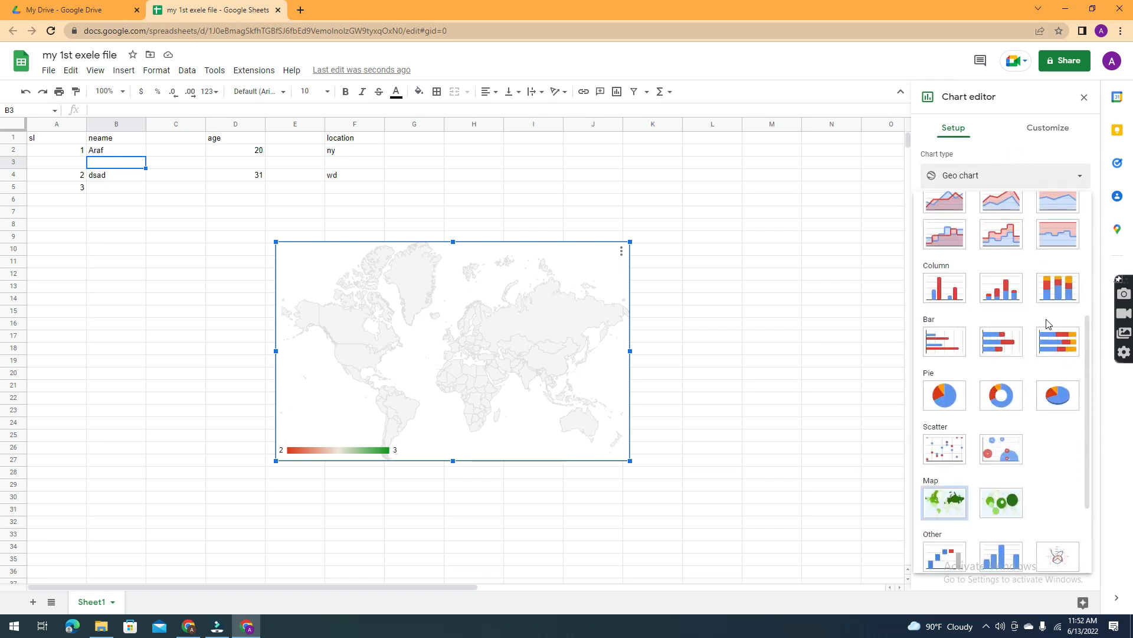
{"action": "scroll", "coordinate": [1046, 324], "scroll_direction": "down", "scroll_amount": 2}
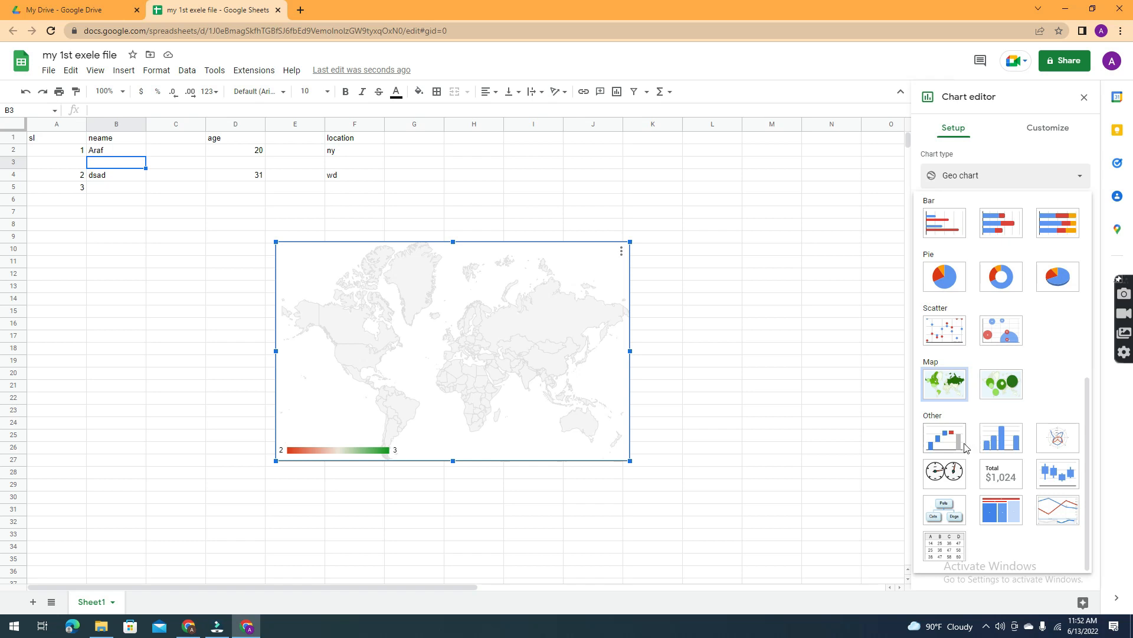
{"action": "left_click", "coordinate": [944, 474]}
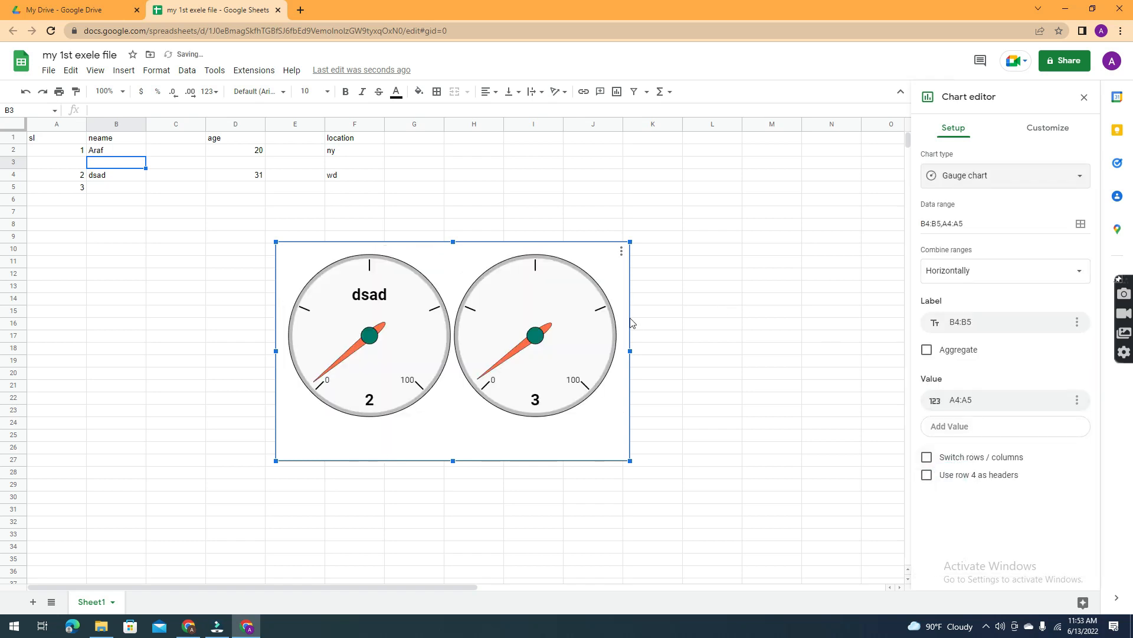
Step: Change the label range of the gauge chart to cell B5
{"action": "left_click", "coordinate": [975, 323]}
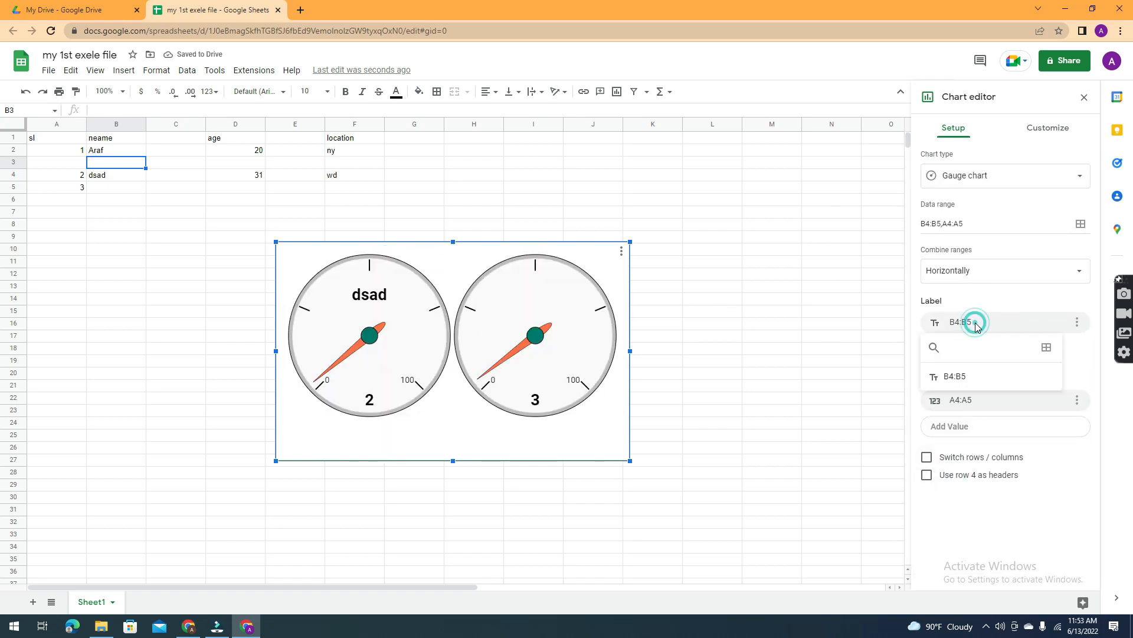
{"action": "left_click", "coordinate": [1046, 347]}
{"action": "left_click", "coordinate": [489, 318]}
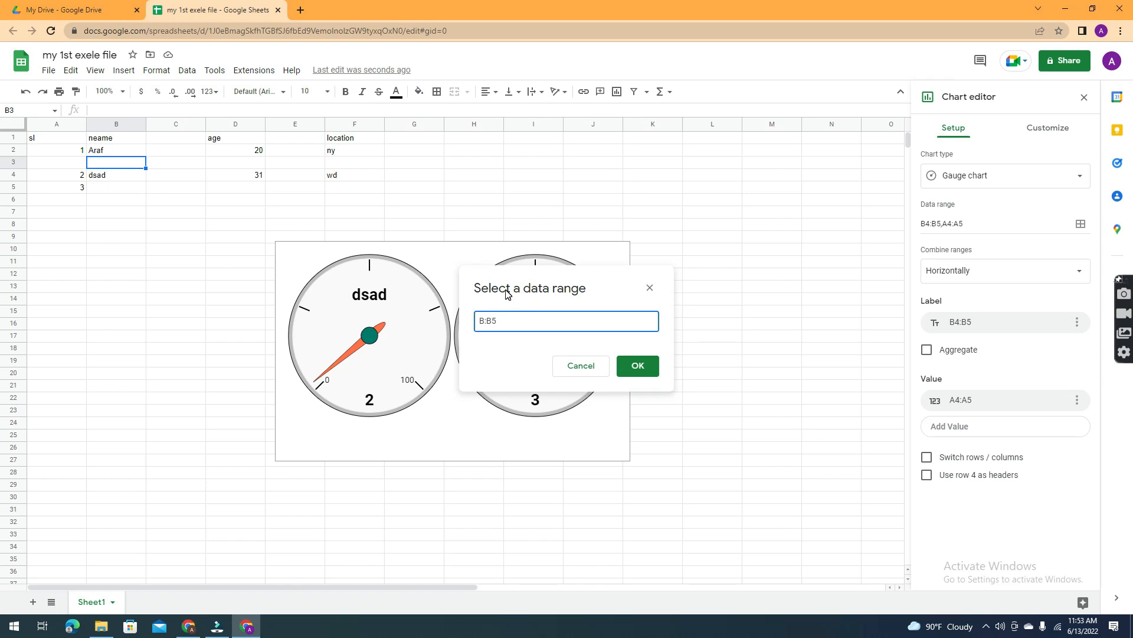
{"action": "left_click", "coordinate": [637, 365]}
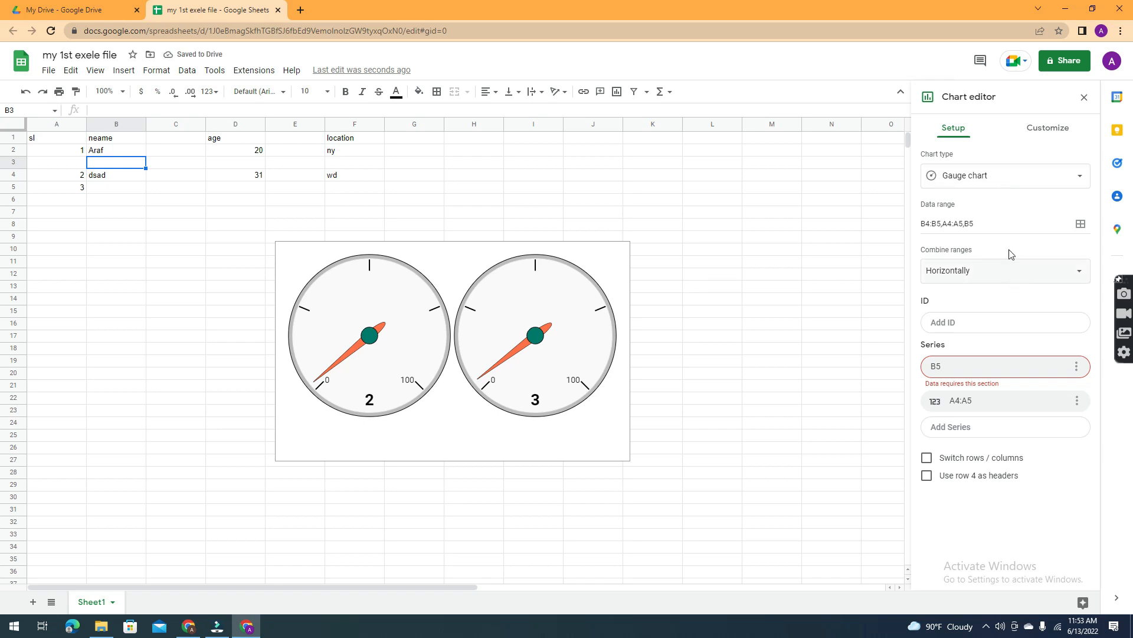
Step: Replace the chart's invalid B5 series with A4:A5 and switch the chart's rows and columns
{"action": "left_click", "coordinate": [979, 366]}
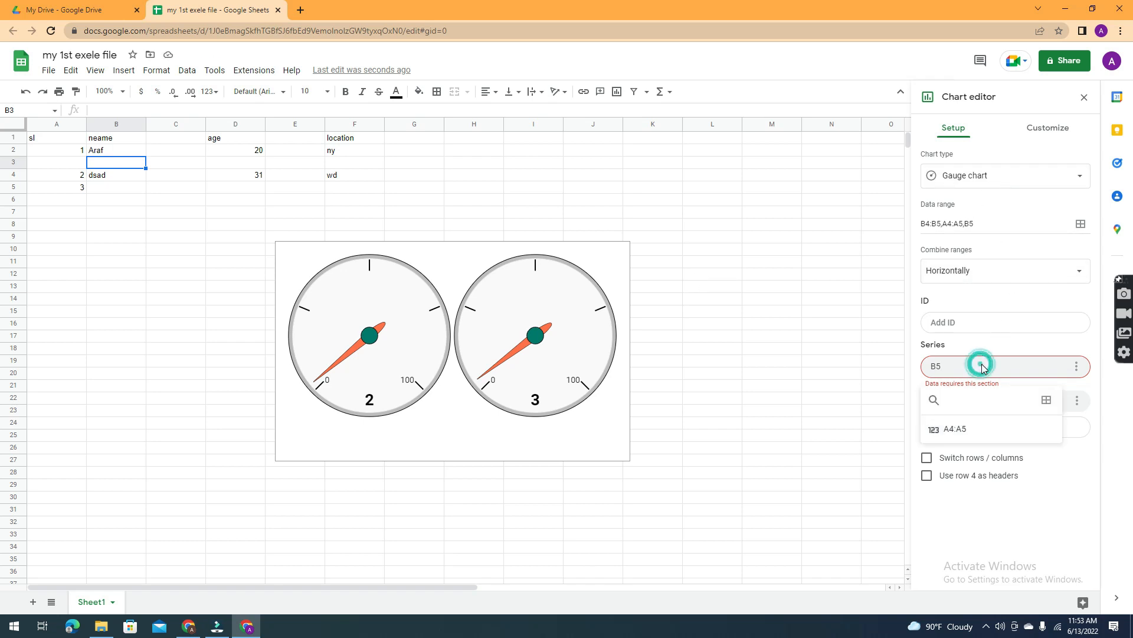
{"action": "left_click", "coordinate": [967, 368]}
{"action": "left_click", "coordinate": [954, 430]}
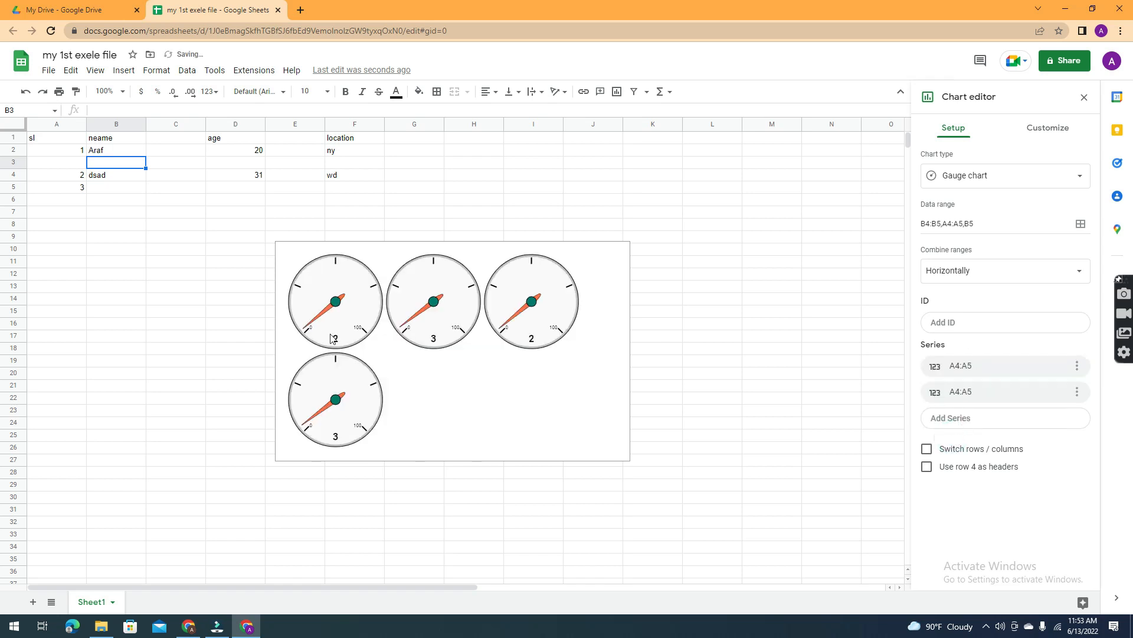
{"action": "left_click", "coordinate": [935, 449]}
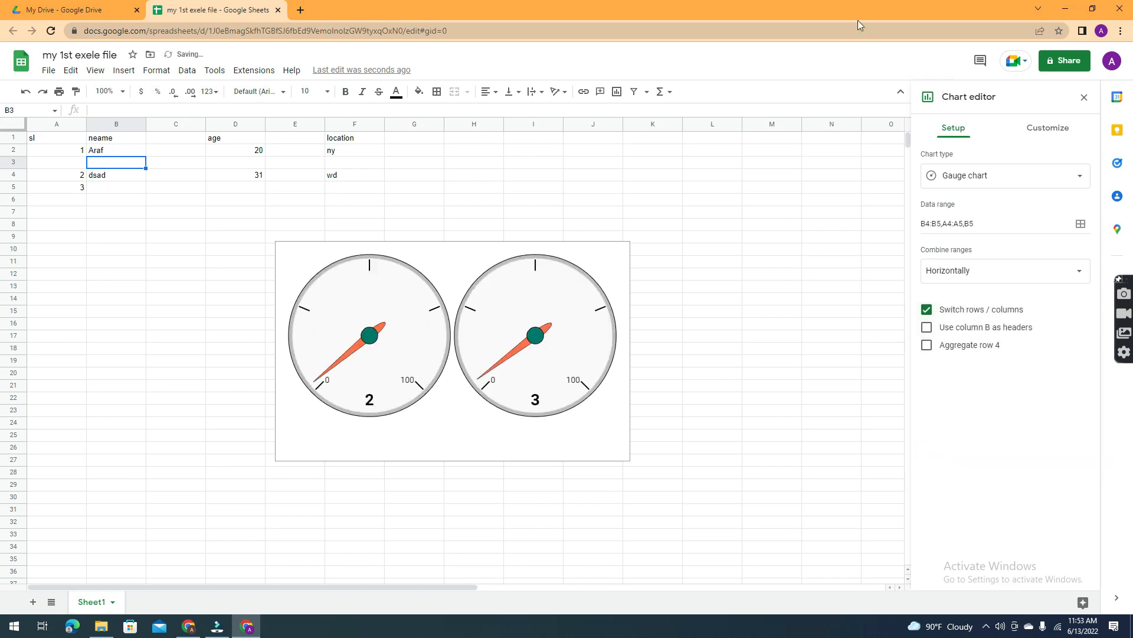
Step: Apply bold text formatting to the empty cell B3
{"action": "left_click", "coordinate": [187, 71]}
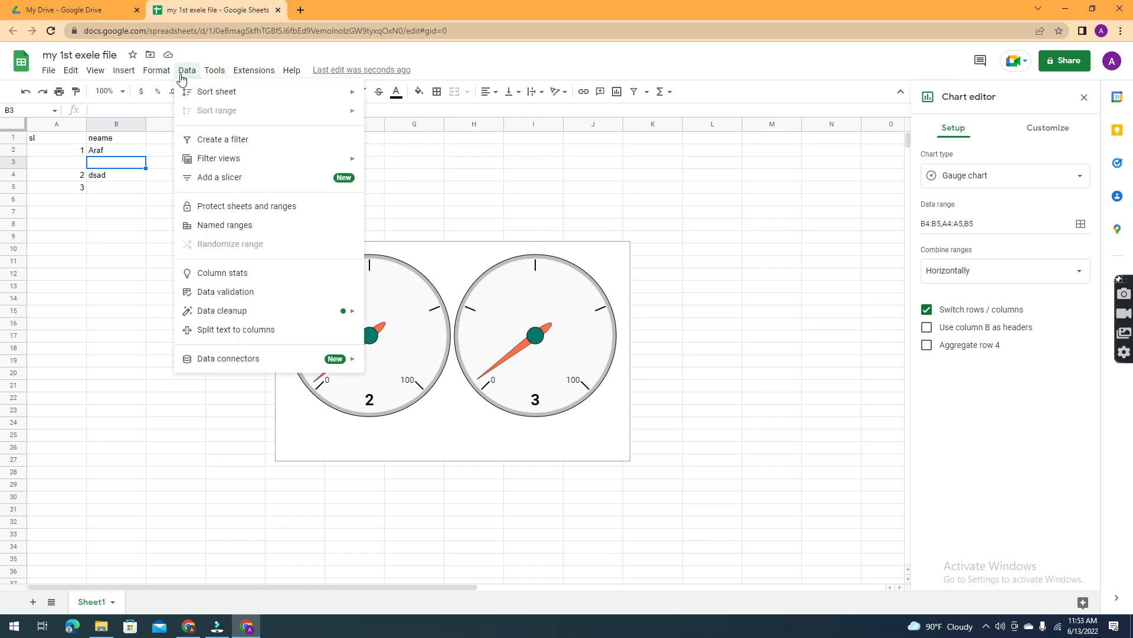
{"action": "mouse_move", "coordinate": [165, 78]}
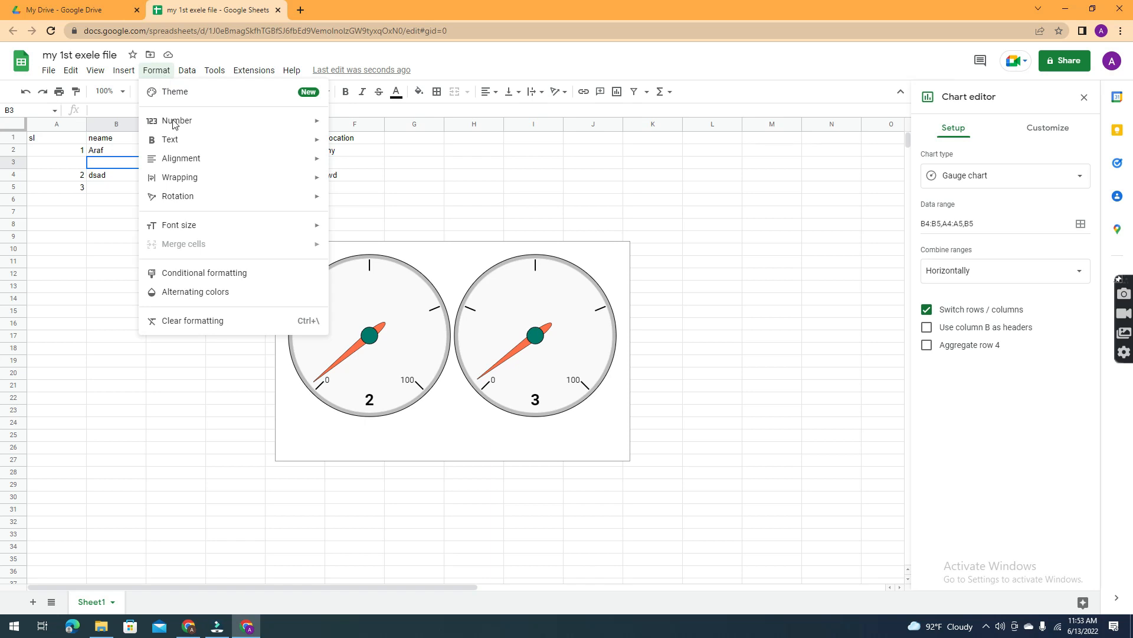
{"action": "mouse_move", "coordinate": [180, 140]}
{"action": "left_click", "coordinate": [373, 148]}
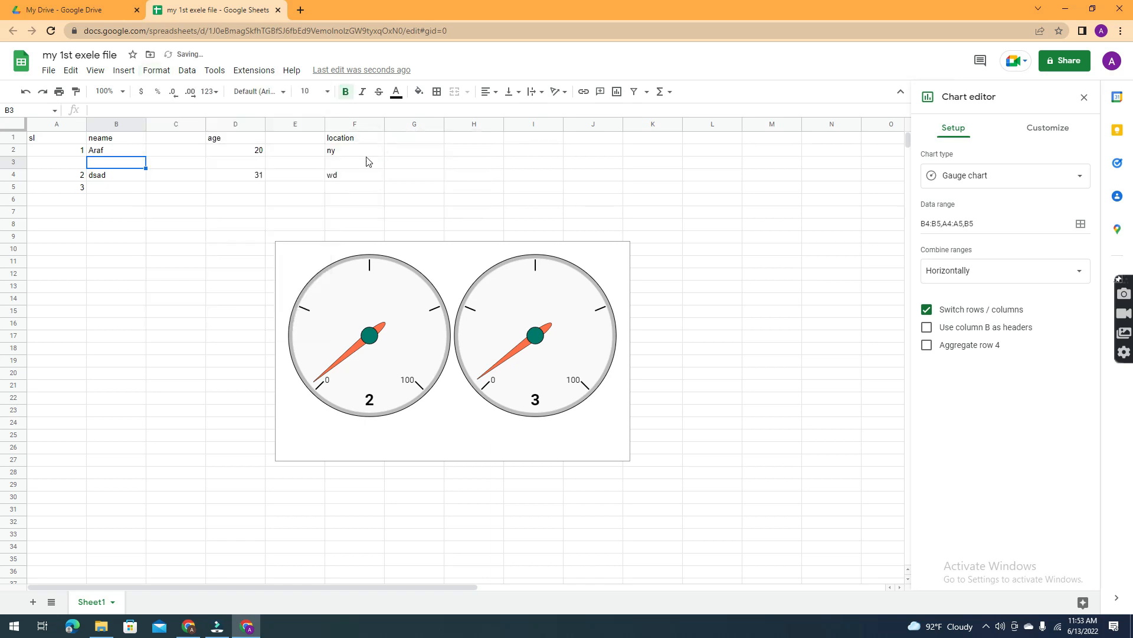
Step: Move the entry "dsad" from cell B4 up into the empty cell B3
{"action": "left_click", "coordinate": [132, 213]}
{"action": "left_click", "coordinate": [107, 179]}
{"action": "left_click_drag", "start_coordinate": [101, 169], "coordinate": [101, 166]}
{"action": "double_click", "coordinate": [103, 173]}
{"action": "left_click", "coordinate": [103, 172]}
{"action": "left_click", "coordinate": [119, 141]}
{"action": "left_click", "coordinate": [116, 153]}
{"action": "double_click", "coordinate": [112, 162]}
{"action": "double_click", "coordinate": [111, 161]}
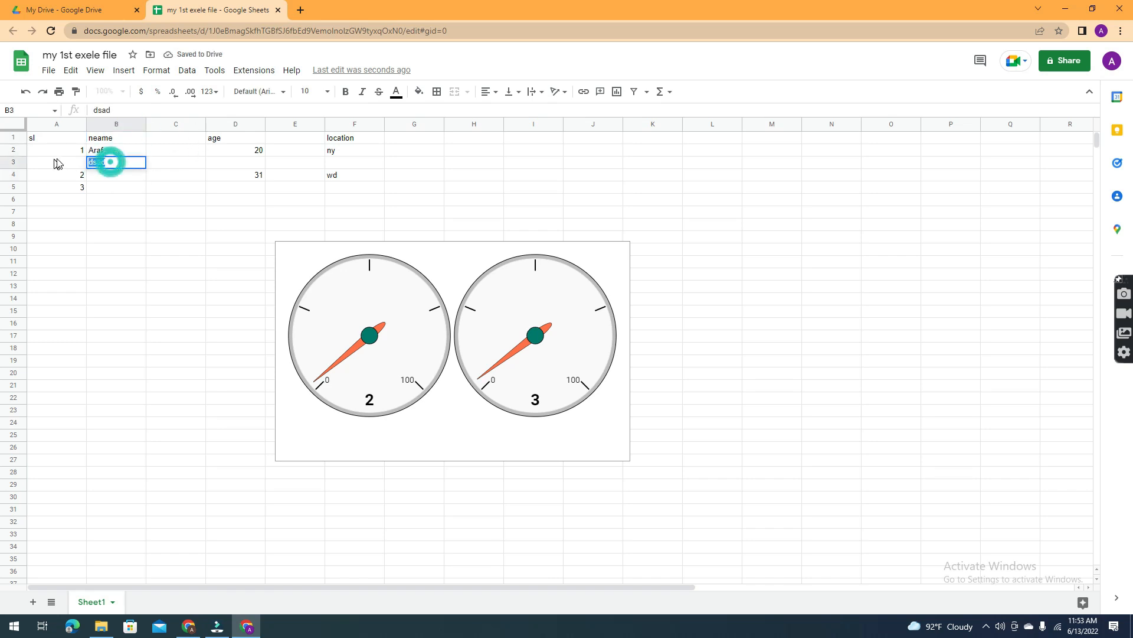
Step: Set the font size of the text in cell B3 to 36
{"action": "left_click", "coordinate": [130, 77]}
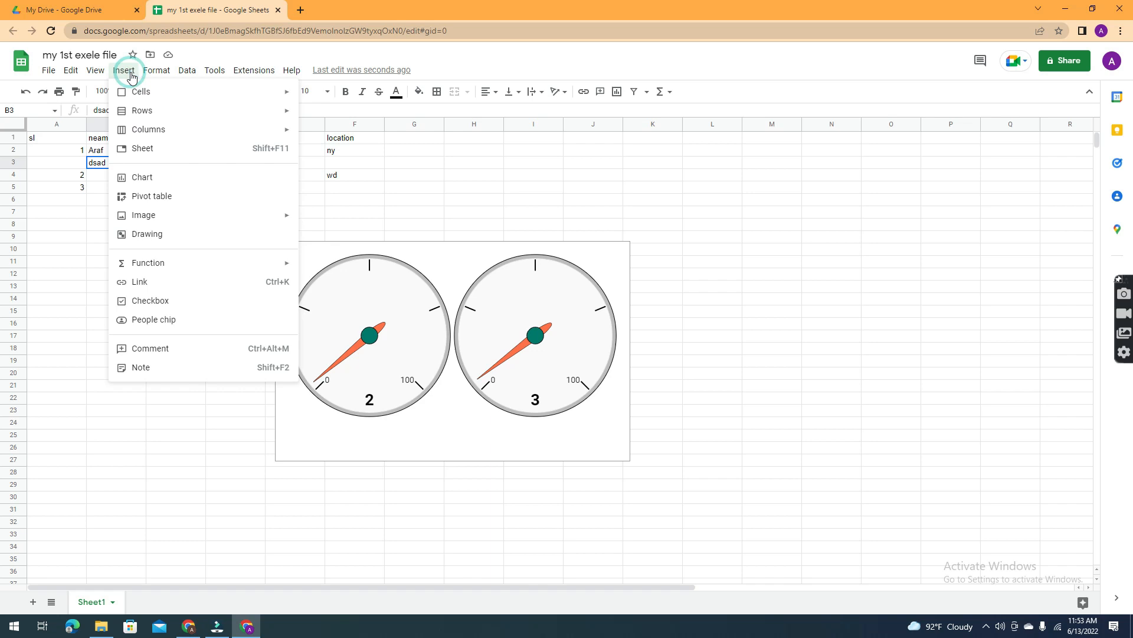
{"action": "mouse_move", "coordinate": [161, 77]}
{"action": "mouse_move", "coordinate": [212, 225]}
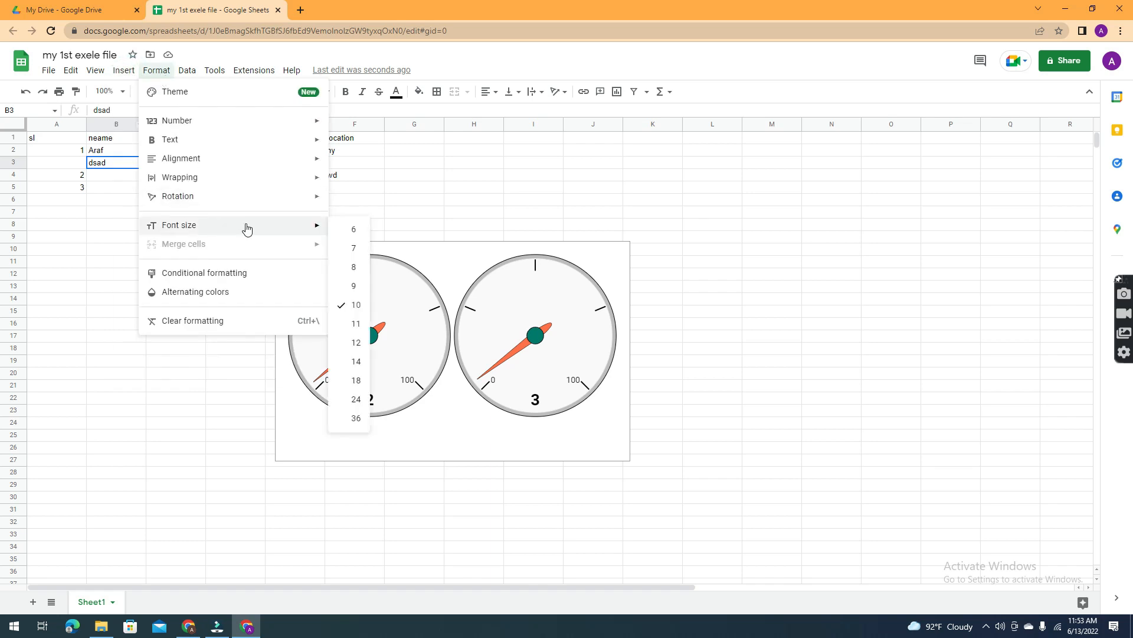
{"action": "left_click", "coordinate": [354, 419]}
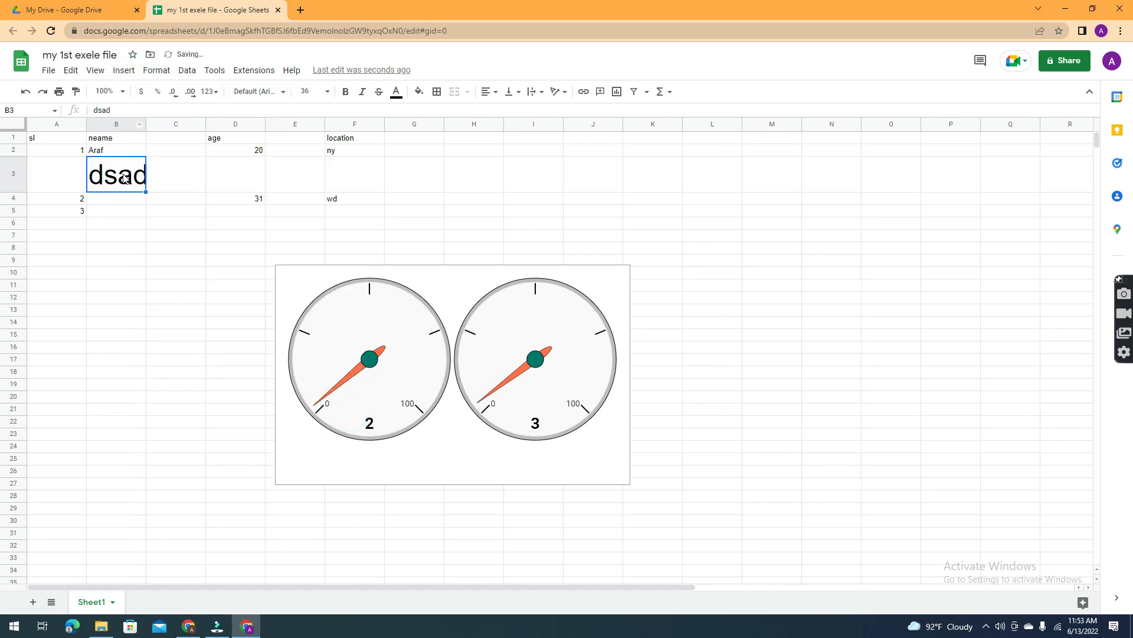
{"action": "left_click", "coordinate": [187, 75]}
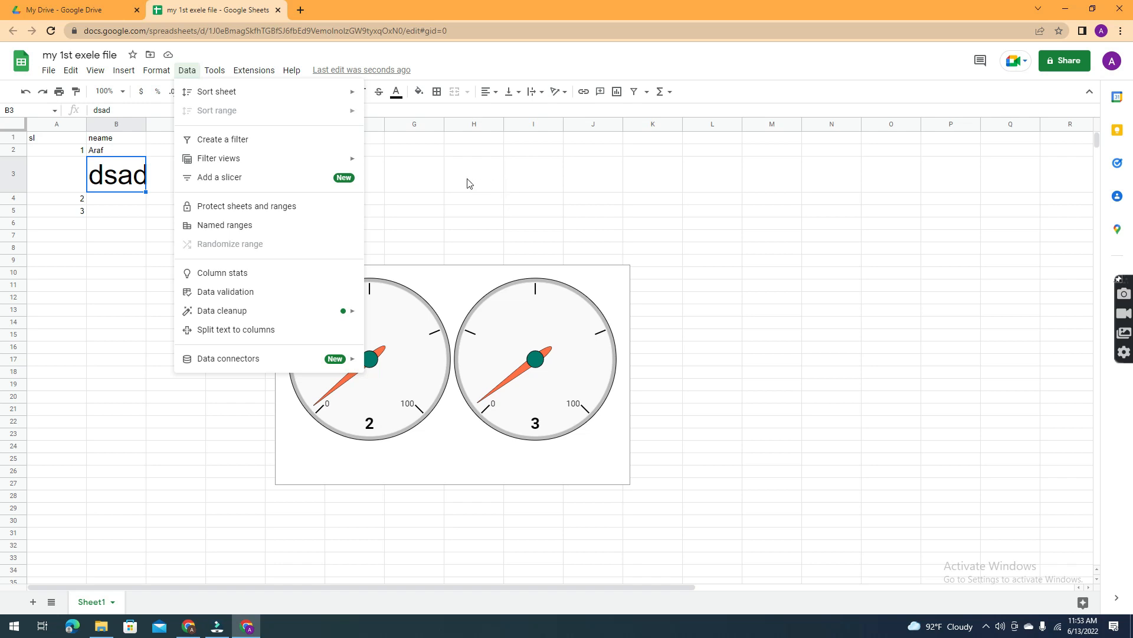
{"action": "left_click", "coordinate": [441, 179]}
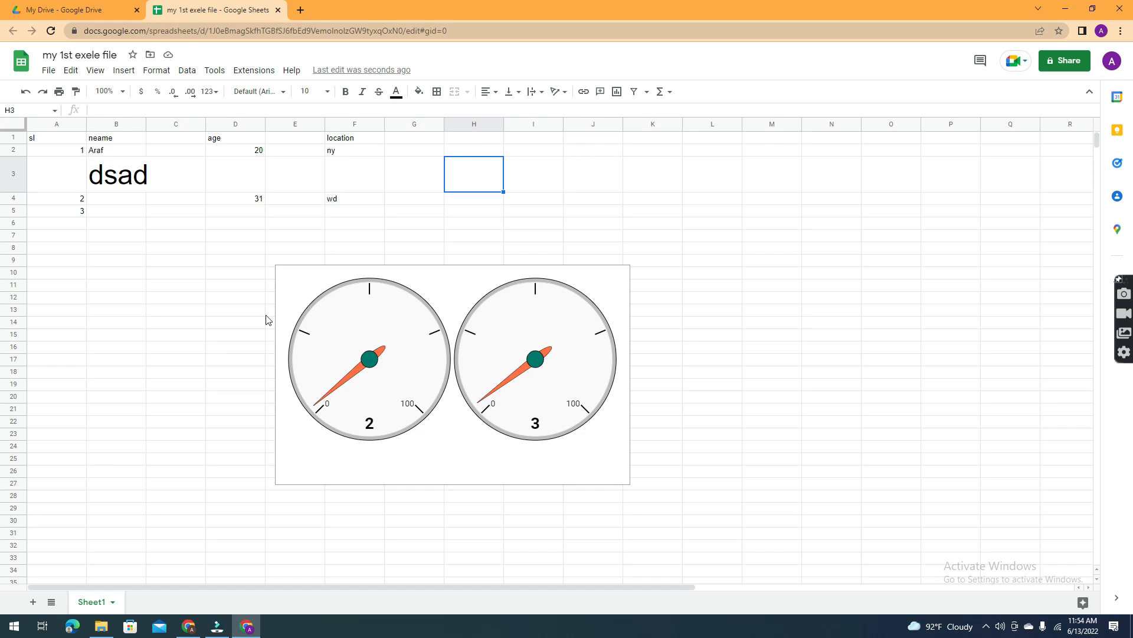
Step: Enter the value 1 in both cell A8 and cell B8
{"action": "left_click", "coordinate": [56, 247]}
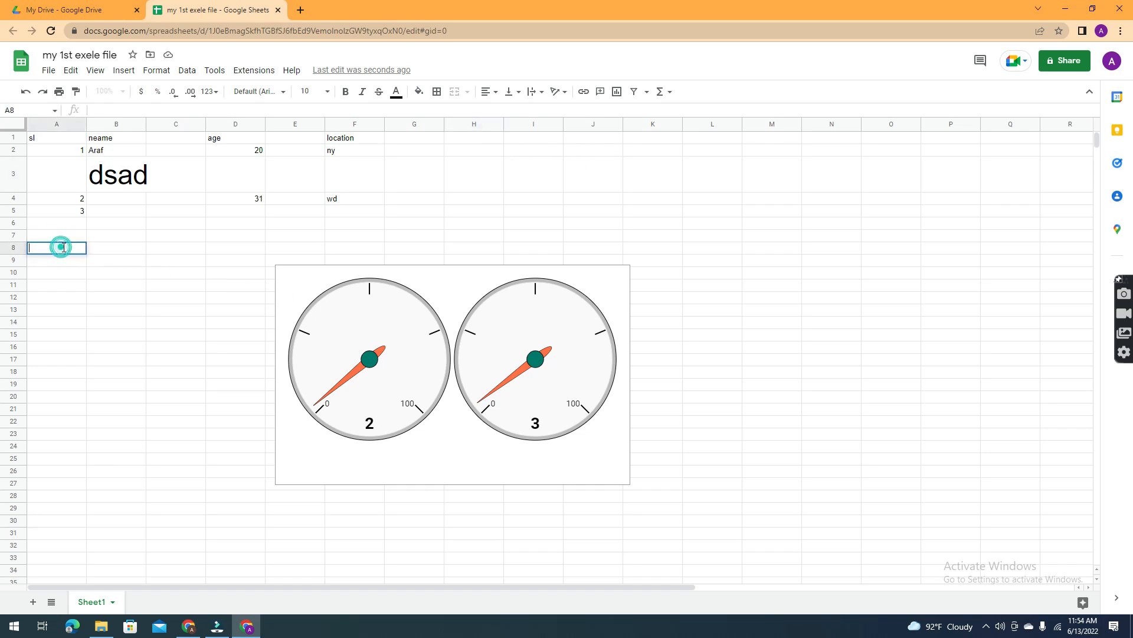
{"action": "left_click", "coordinate": [118, 248]}
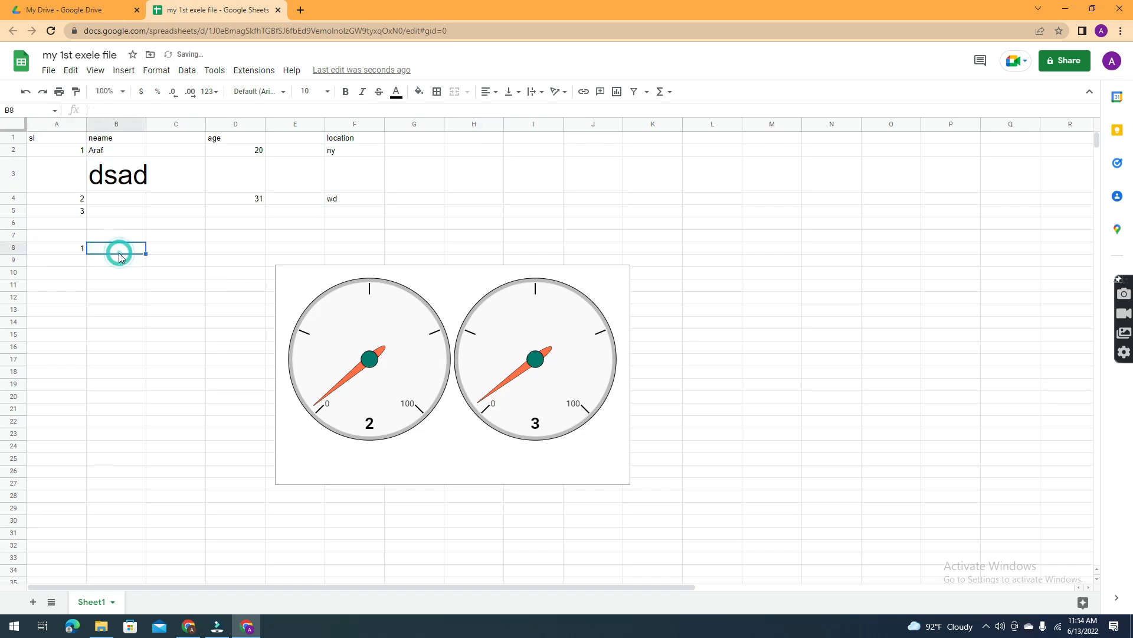
{"action": "double_click", "coordinate": [118, 248]}
{"action": "type", "text": "1"}
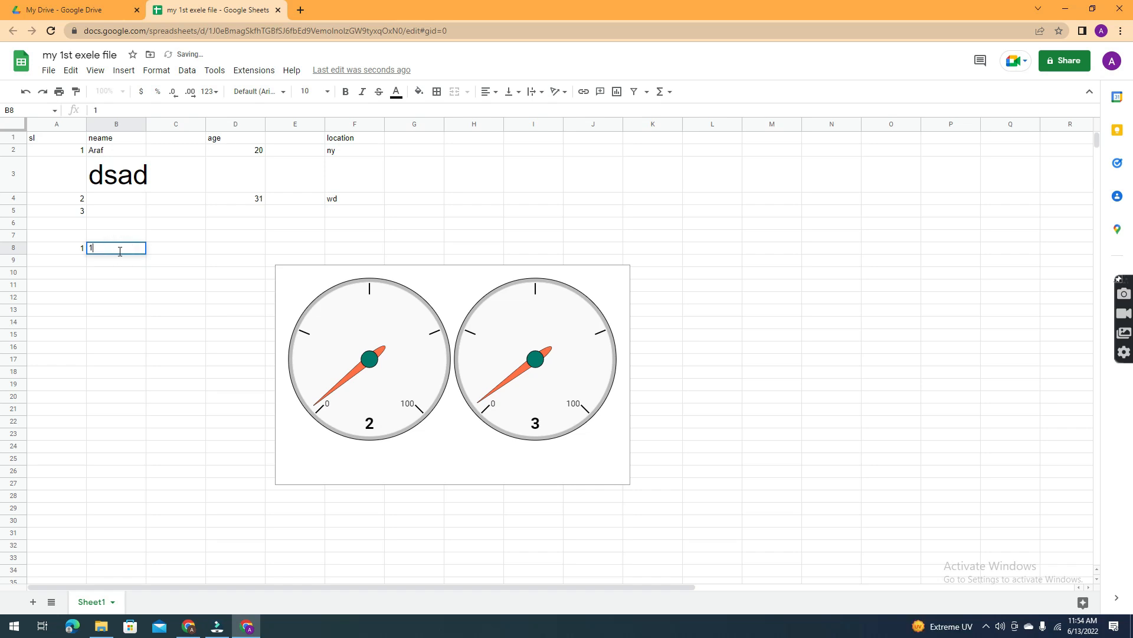
Step: Enter the plain text "sum" in cell C8 beside the two numbers
{"action": "left_click", "coordinate": [172, 250]}
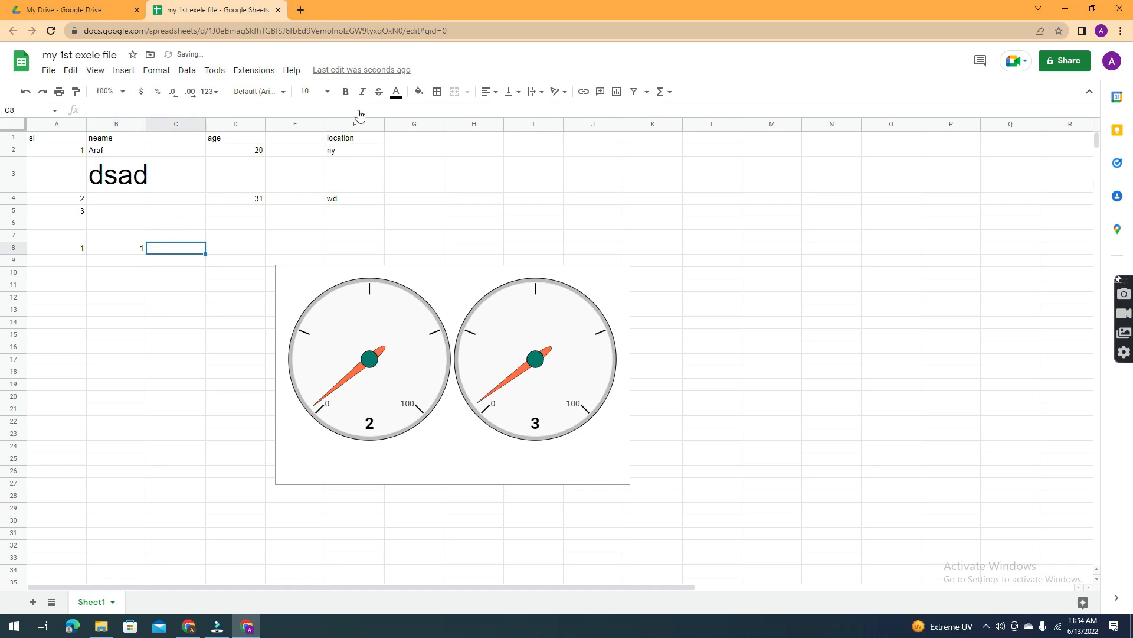
{"action": "left_click", "coordinate": [142, 109]}
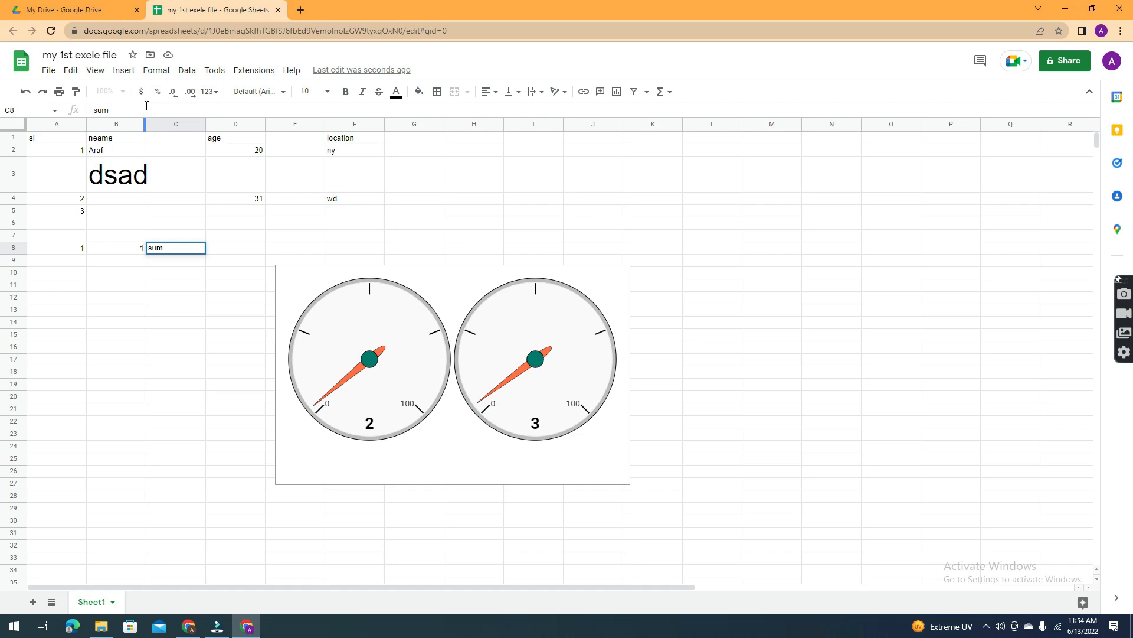
{"action": "left_click", "coordinate": [56, 247]}
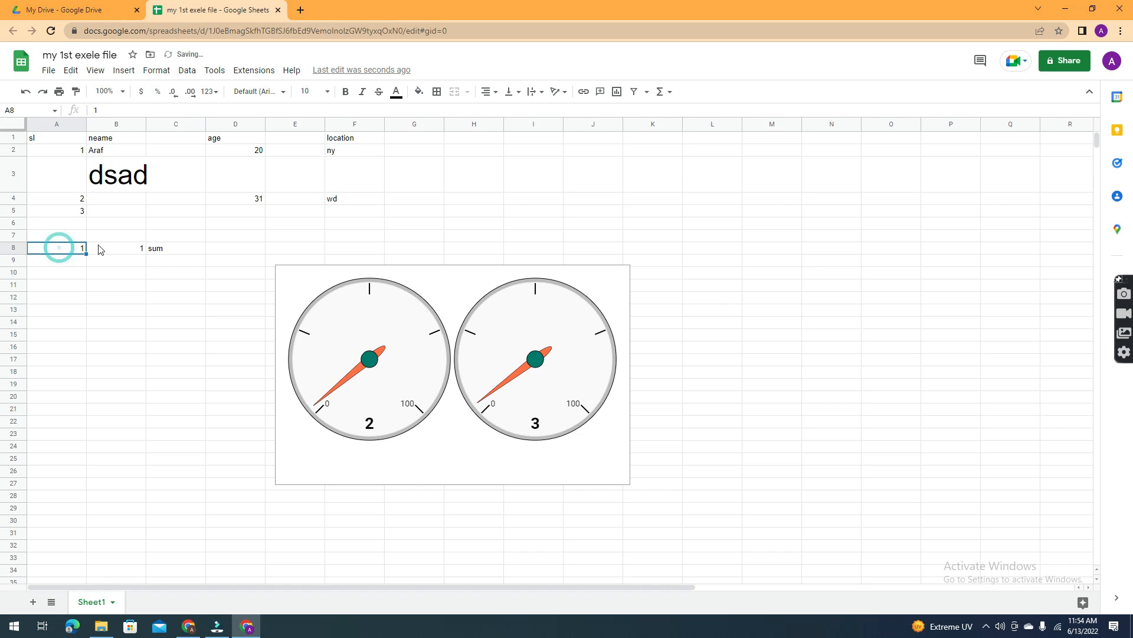
{"action": "left_click", "coordinate": [126, 250]}
{"action": "left_click", "coordinate": [155, 248]}
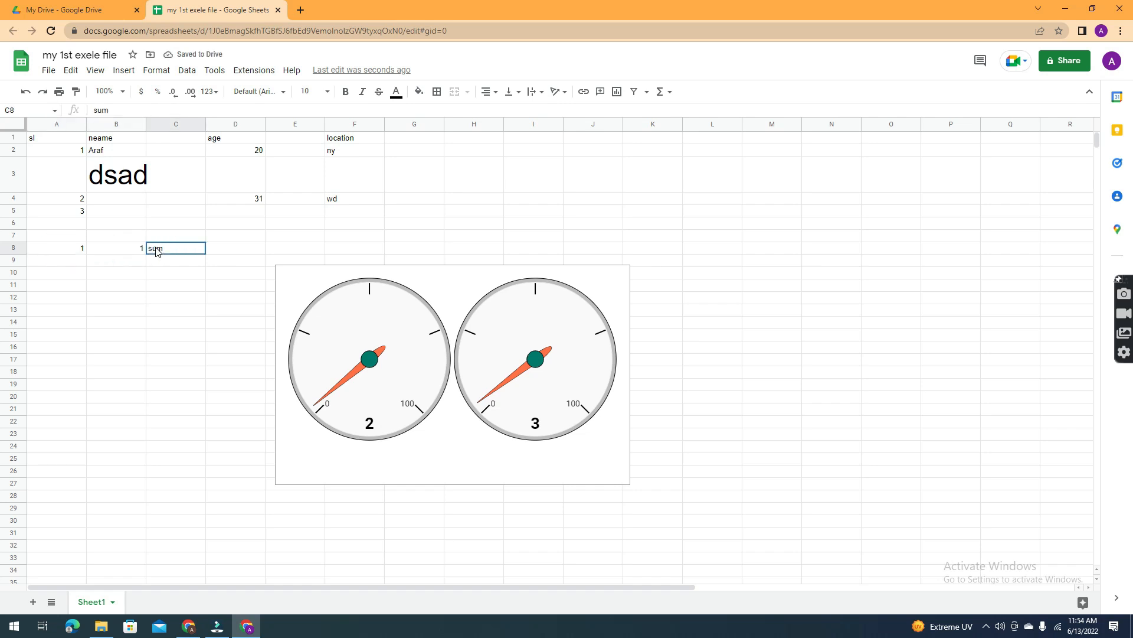
{"action": "left_click", "coordinate": [219, 173]}
{"action": "left_click", "coordinate": [449, 124]}
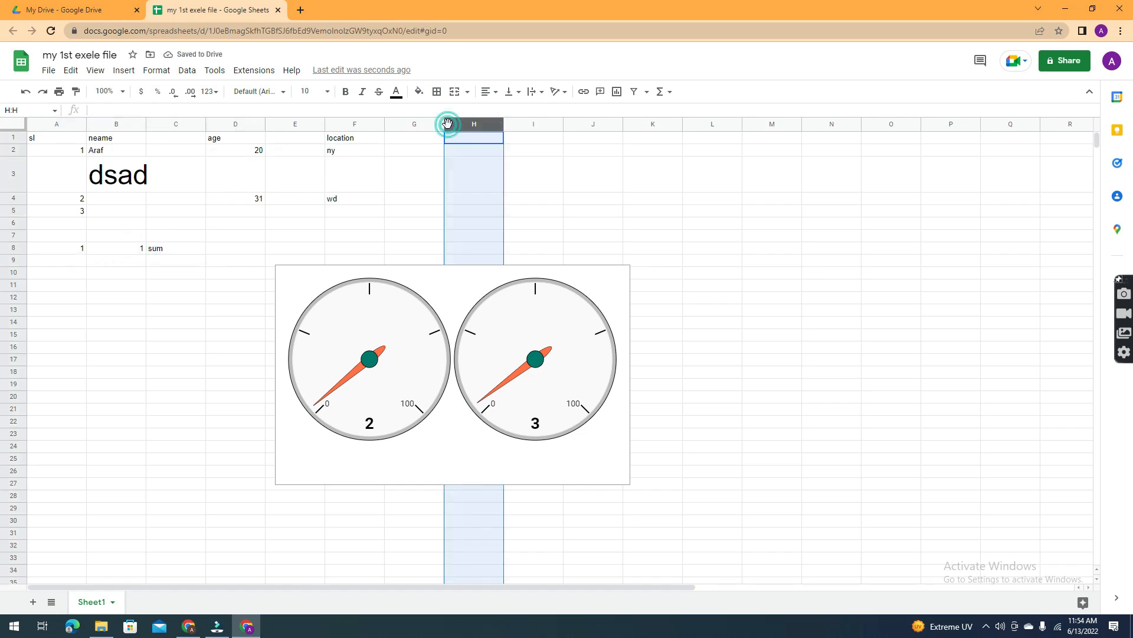
{"action": "left_click", "coordinate": [723, 178]}
{"action": "left_click", "coordinate": [662, 91]}
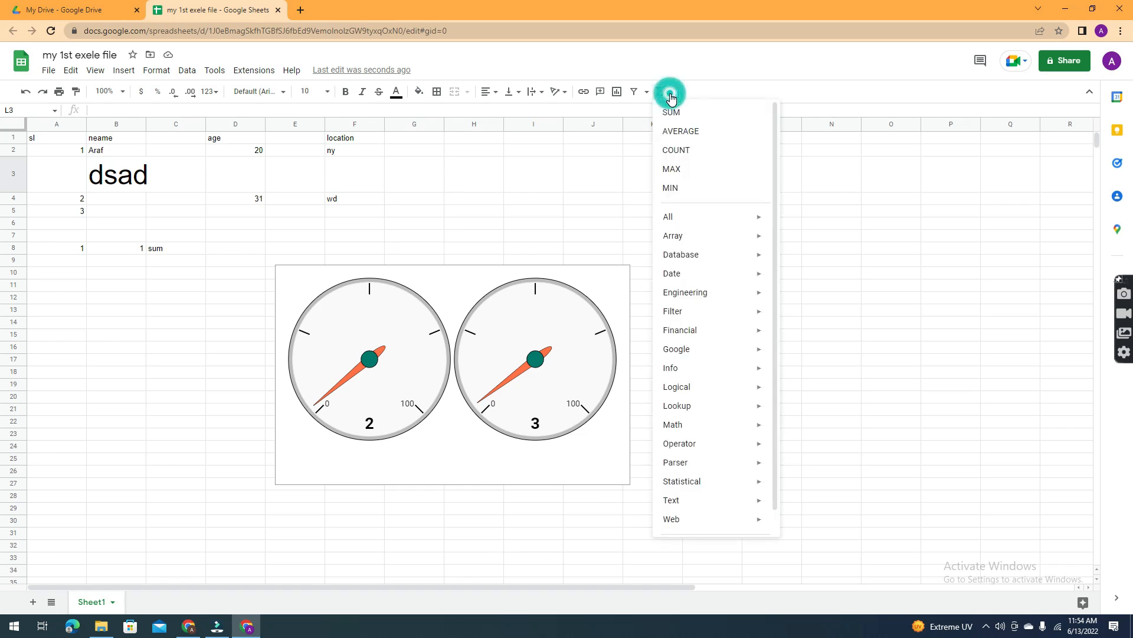
Step: Add up the range A8:B8 with the SUM function, placing the formula in cell C8
{"action": "left_click", "coordinate": [84, 249]}
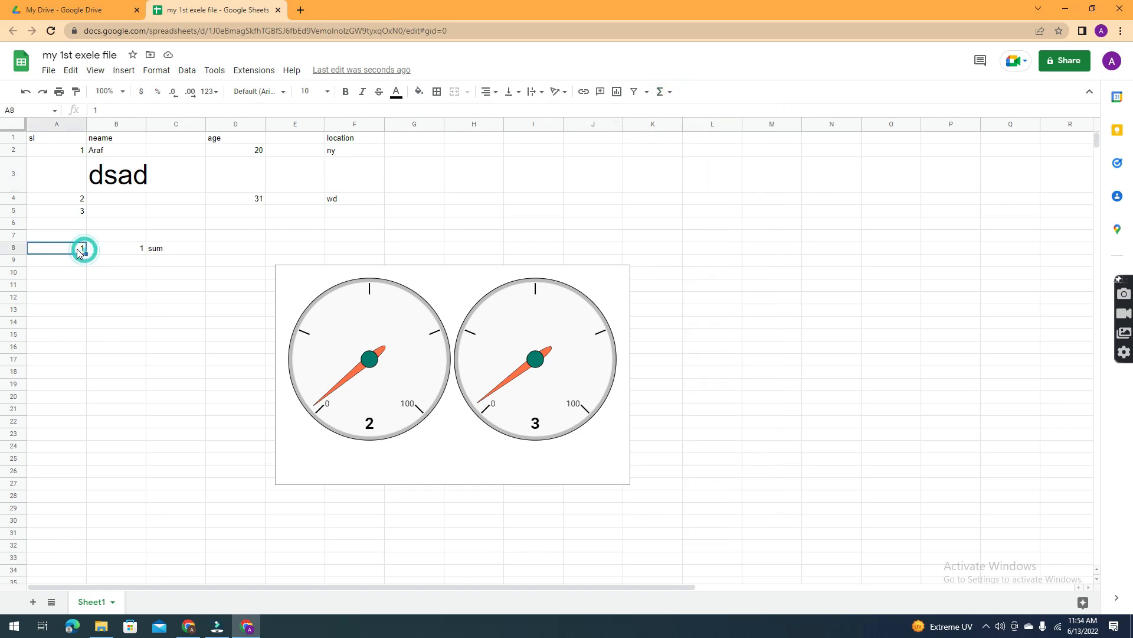
{"action": "left_click_drag", "start_coordinate": [70, 248], "coordinate": [131, 250]}
{"action": "left_click", "coordinate": [661, 92]}
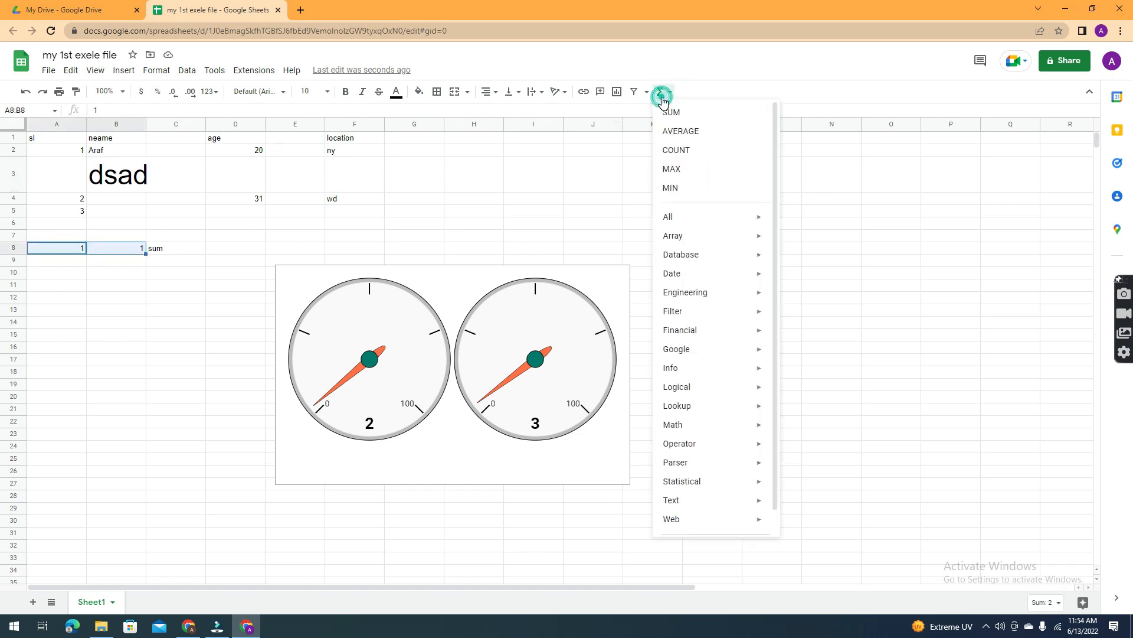
{"action": "left_click", "coordinate": [671, 113]}
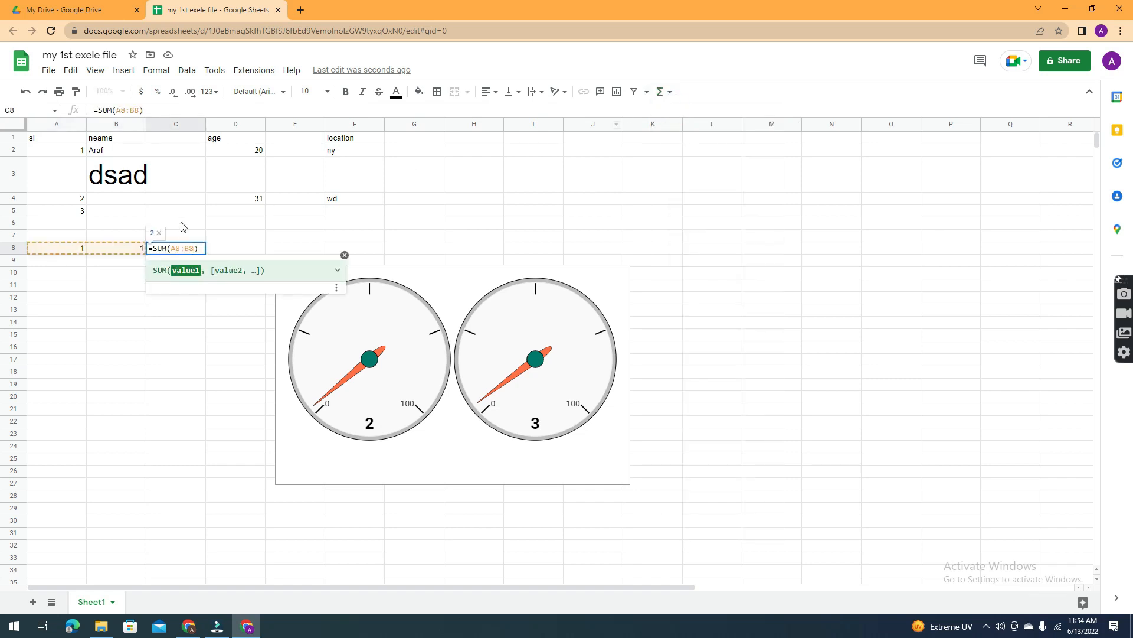
{"action": "left_click", "coordinate": [185, 312]}
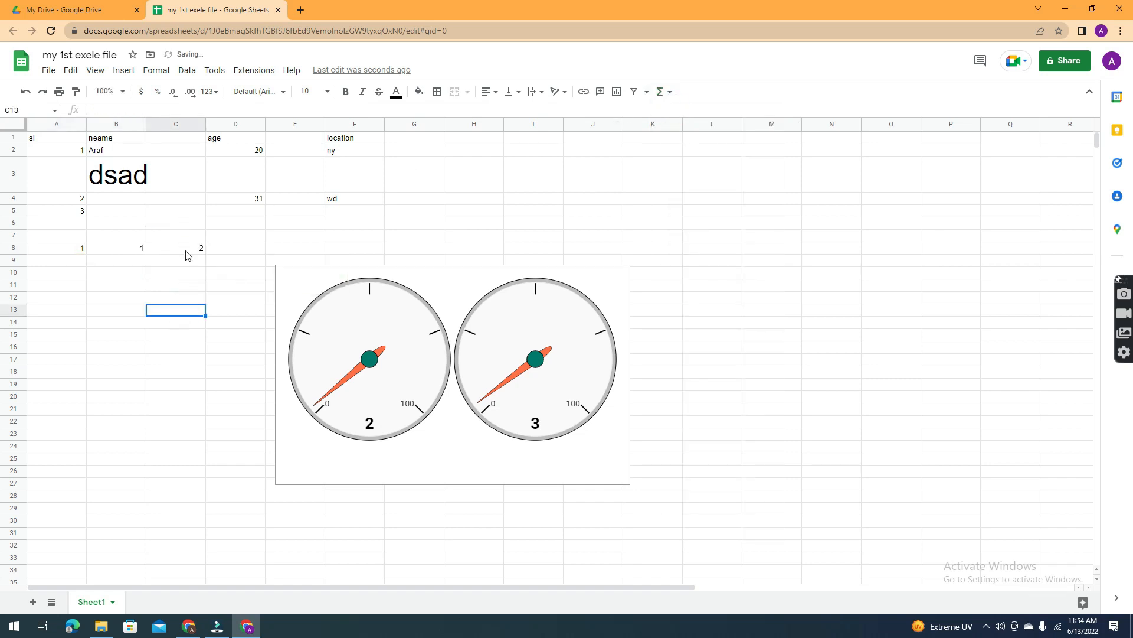
Step: Change the value in cell B8 to 10 and check the sum in C8
{"action": "left_click", "coordinate": [136, 253]}
{"action": "double_click", "coordinate": [139, 248]}
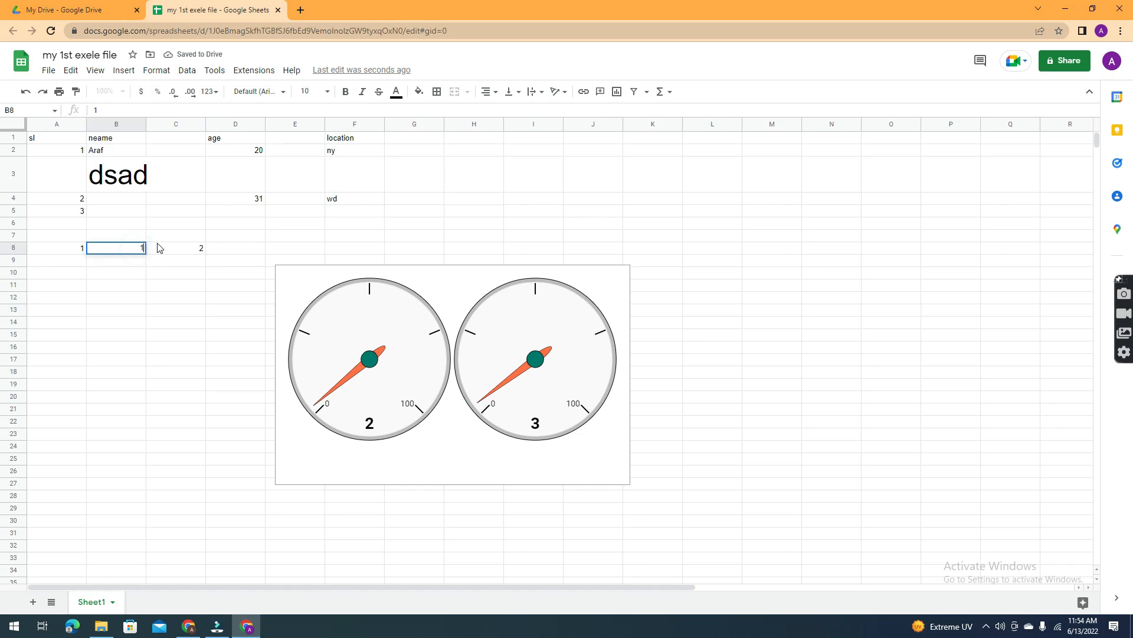
{"action": "type", "text": "0"}
{"action": "left_click", "coordinate": [202, 284]}
{"action": "left_click", "coordinate": [200, 253]}
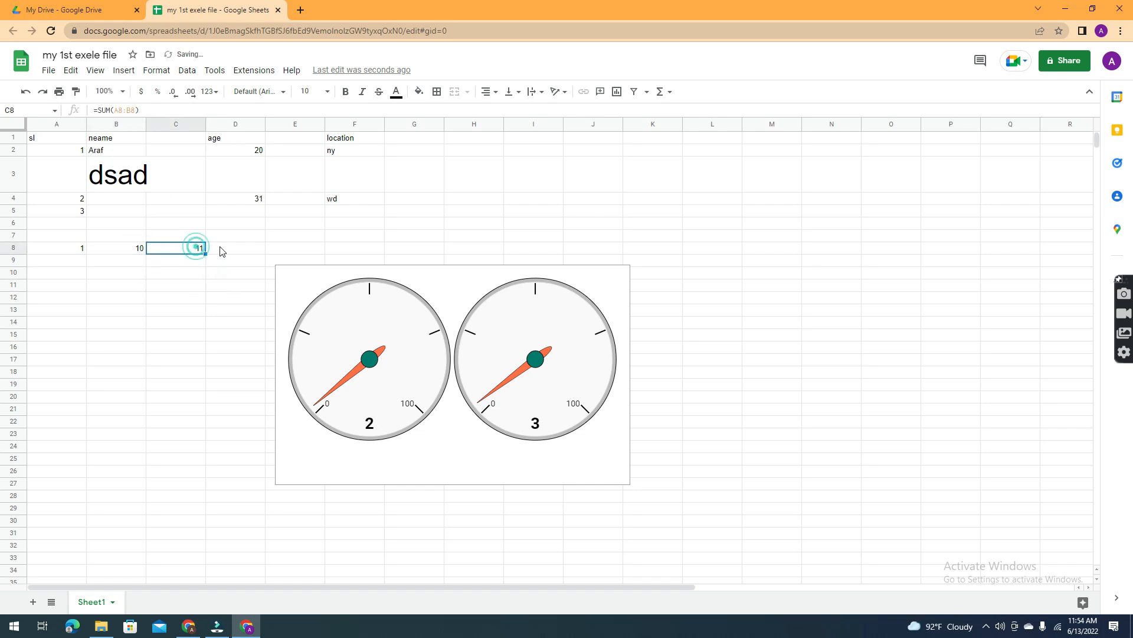
{"action": "left_click", "coordinate": [241, 242]}
Step: Change the value in cell A8 to 3 and check the recalculated sum in C8
{"action": "triple_click", "coordinate": [84, 249]}
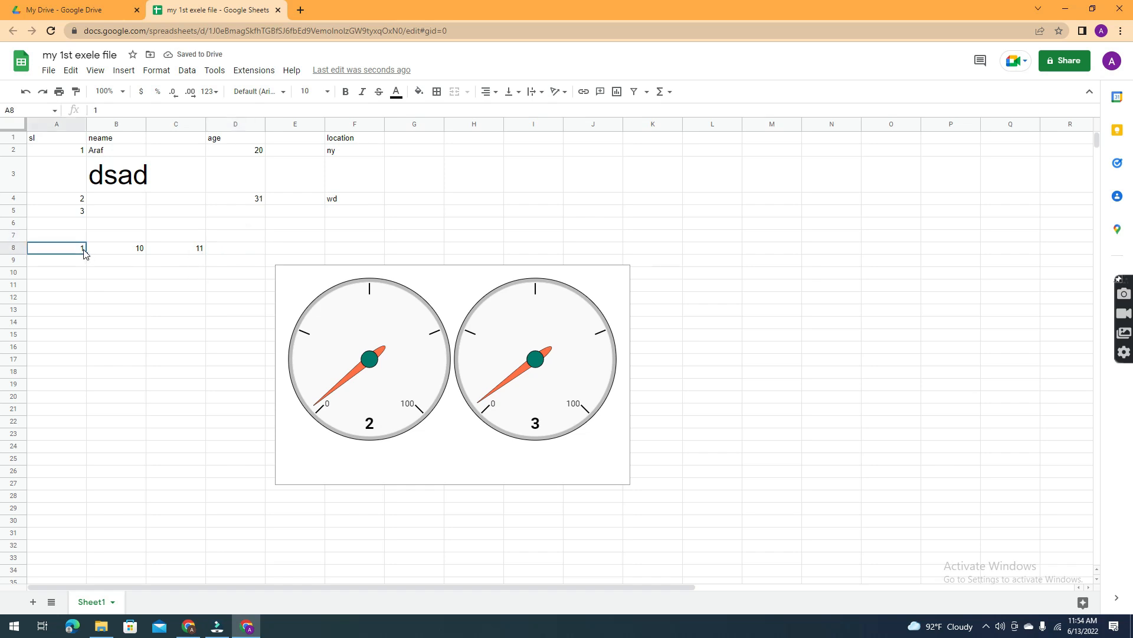
{"action": "type", "text": "3"}
{"action": "left_click", "coordinate": [233, 238]}
{"action": "left_click", "coordinate": [197, 248]}
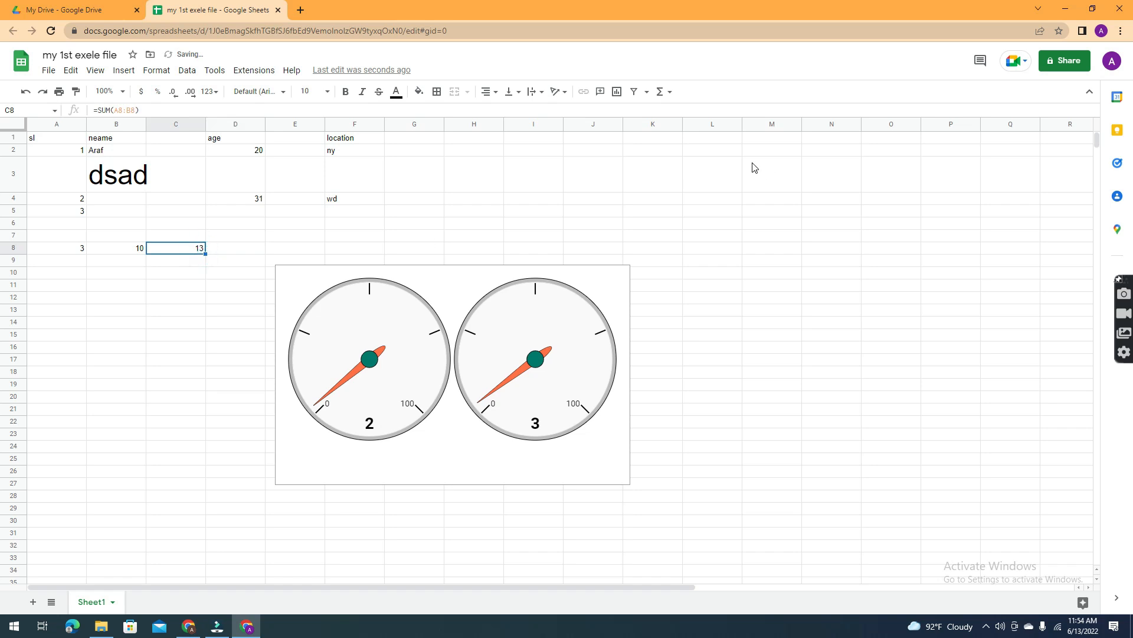
{"action": "left_click", "coordinate": [661, 92]}
{"action": "mouse_move", "coordinate": [730, 242]}
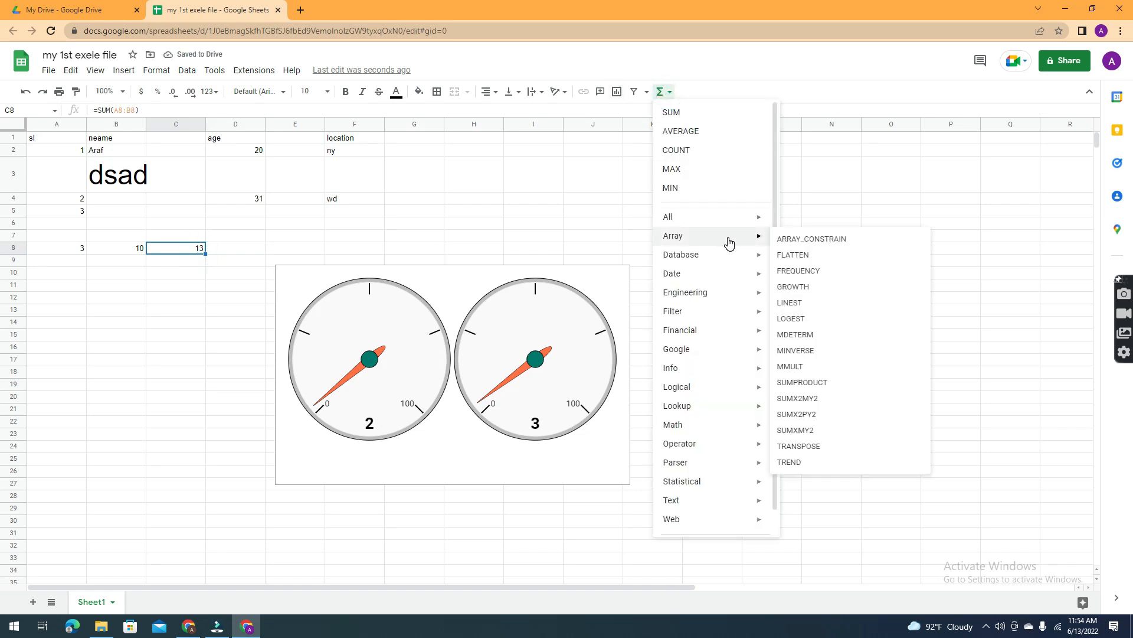
{"action": "mouse_move", "coordinate": [757, 354]}
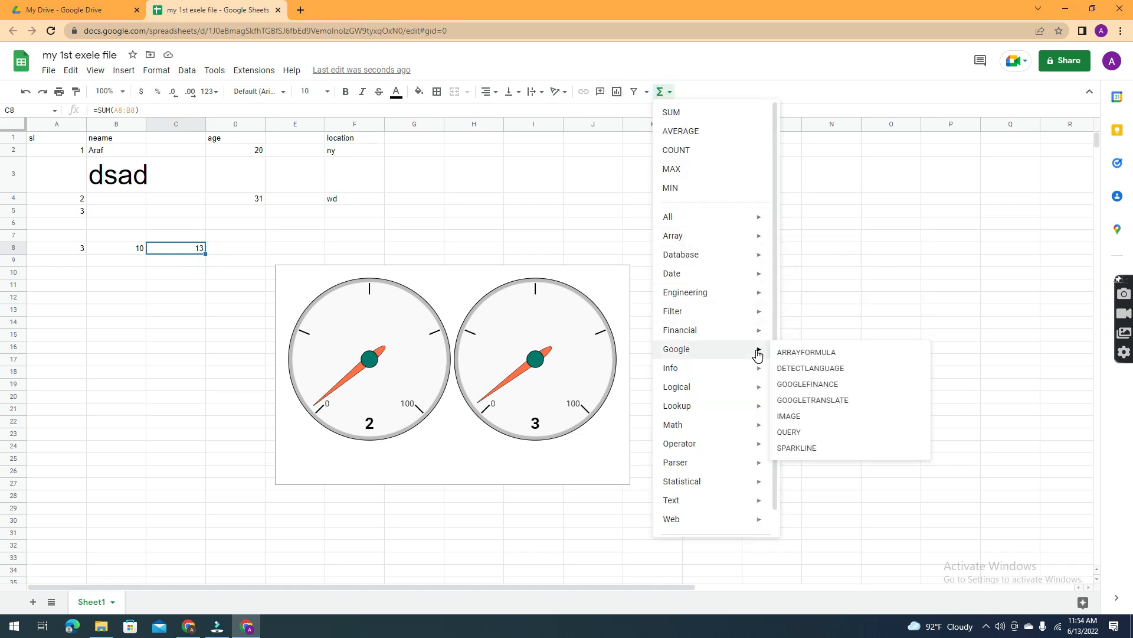
{"action": "mouse_move", "coordinate": [686, 291]}
{"action": "left_click", "coordinate": [585, 62]}
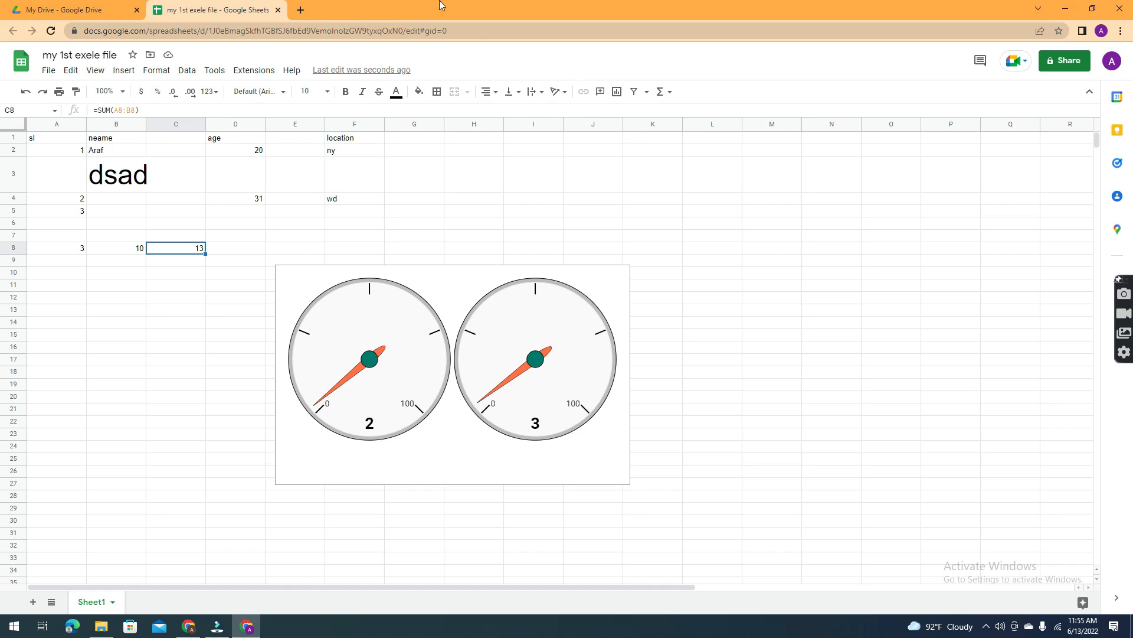
Step: Reload My Drive, create a blank Google Sheets spreadsheet there, and close the open "my 1st exele file" spreadsheet
{"action": "left_click", "coordinate": [5, 6]}
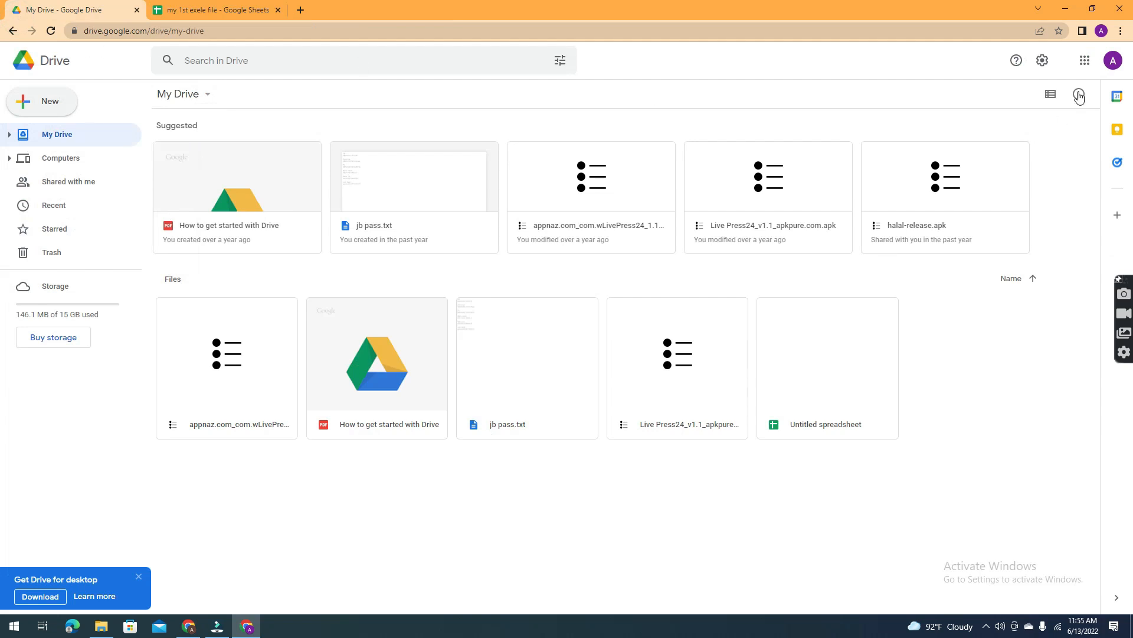
{"action": "left_click", "coordinate": [1086, 60]}
{"action": "left_click", "coordinate": [984, 290]}
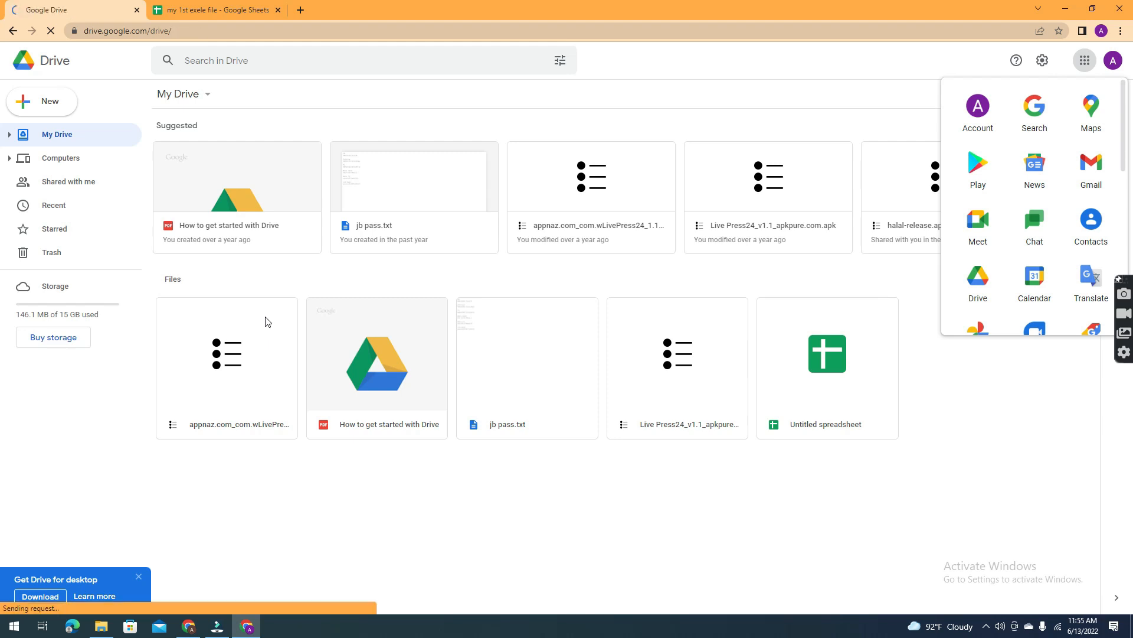
{"action": "left_click", "coordinate": [37, 104]}
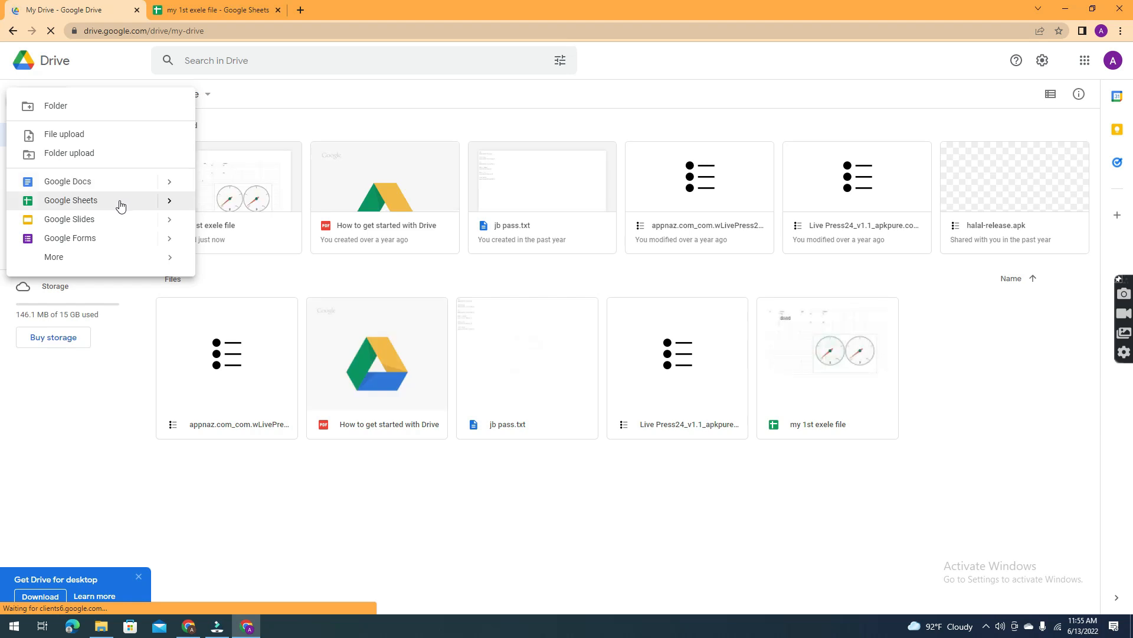
{"action": "left_click", "coordinate": [149, 201]}
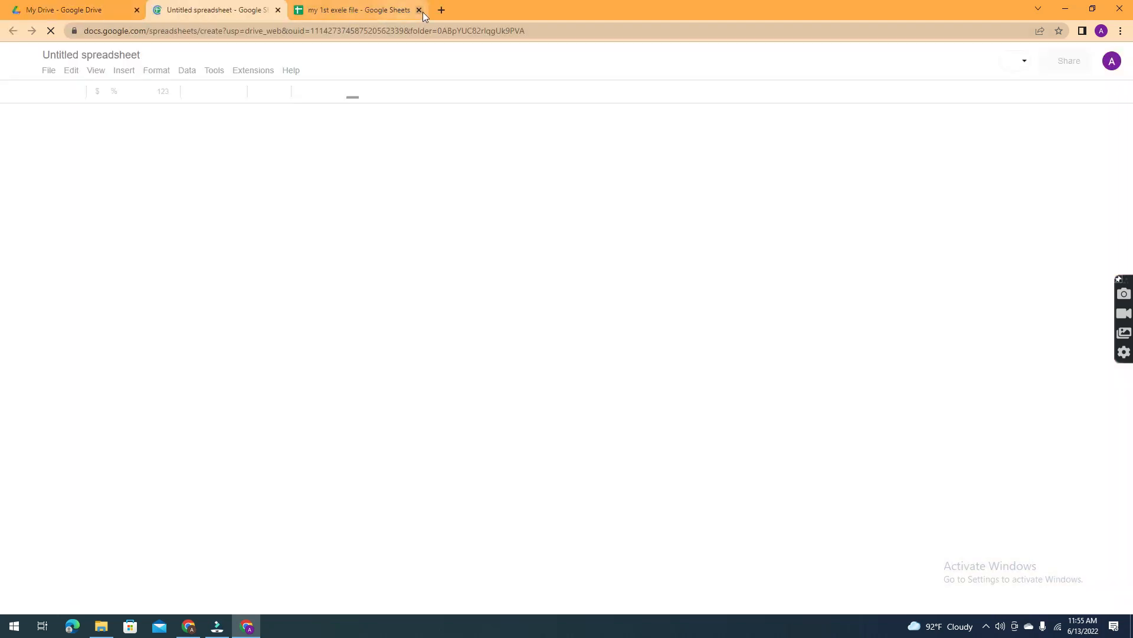
{"action": "left_click", "coordinate": [422, 12]}
{"action": "left_click", "coordinate": [419, 10]}
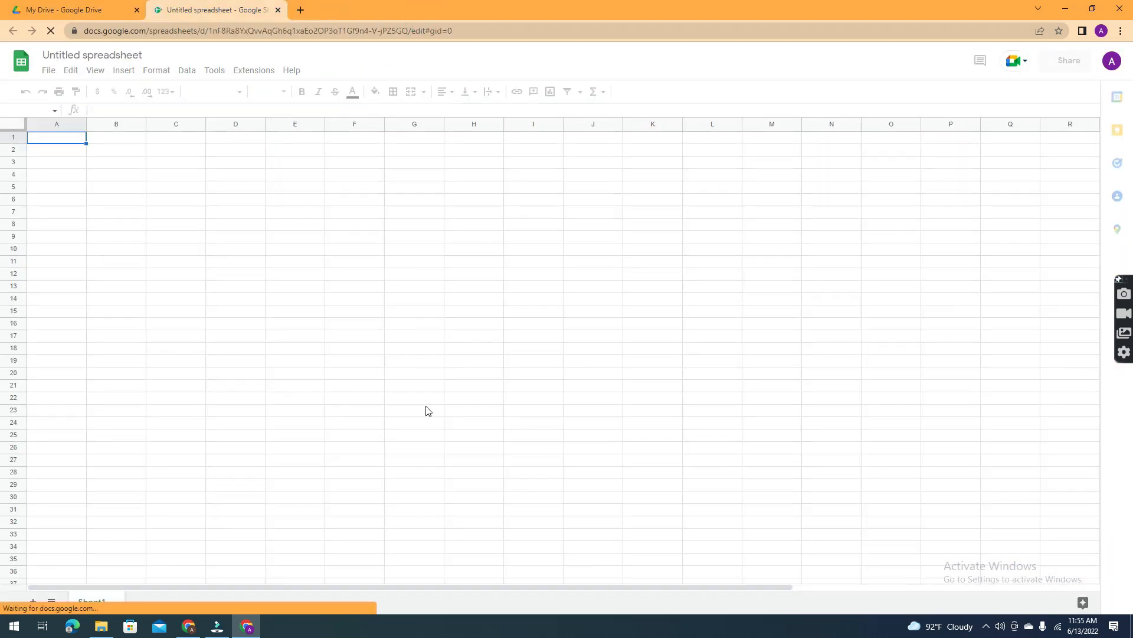
Step: Enter the sample text "aasasdaD" in cell A11 of the untitled spreadsheet
{"action": "scroll", "coordinate": [718, 322], "scroll_direction": "down", "scroll_amount": 3}
{"action": "left_click", "coordinate": [36, 137]}
{"action": "type", "text": "aasasdaD"}
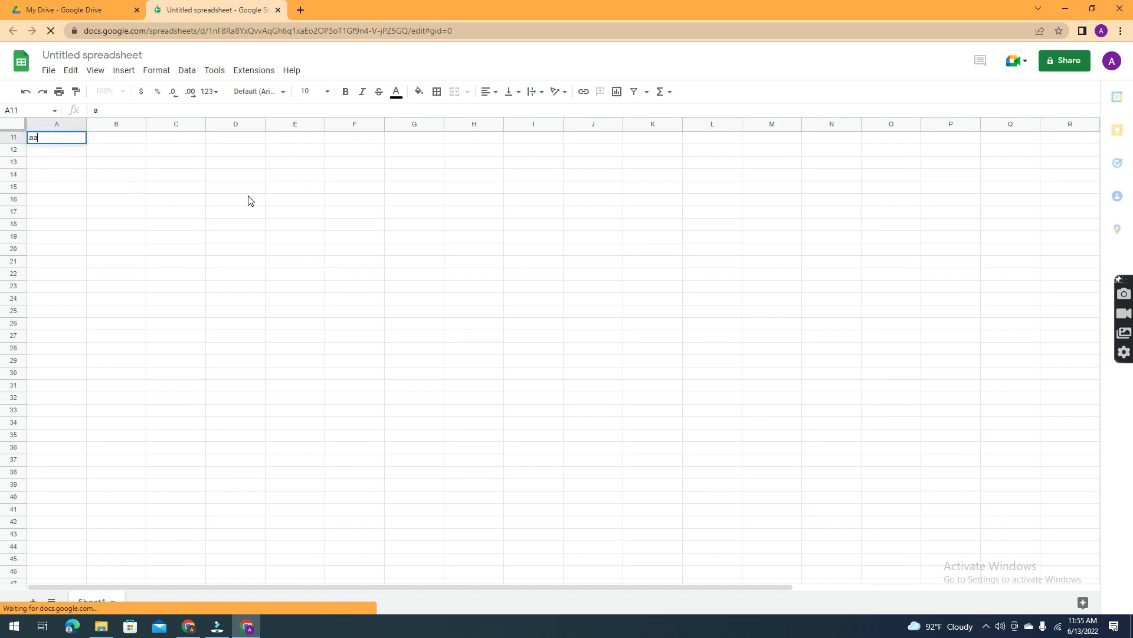
Step: Look through the sharing, download and version options of the untitled spreadsheet and try to open its version history
{"action": "left_click", "coordinate": [50, 71]}
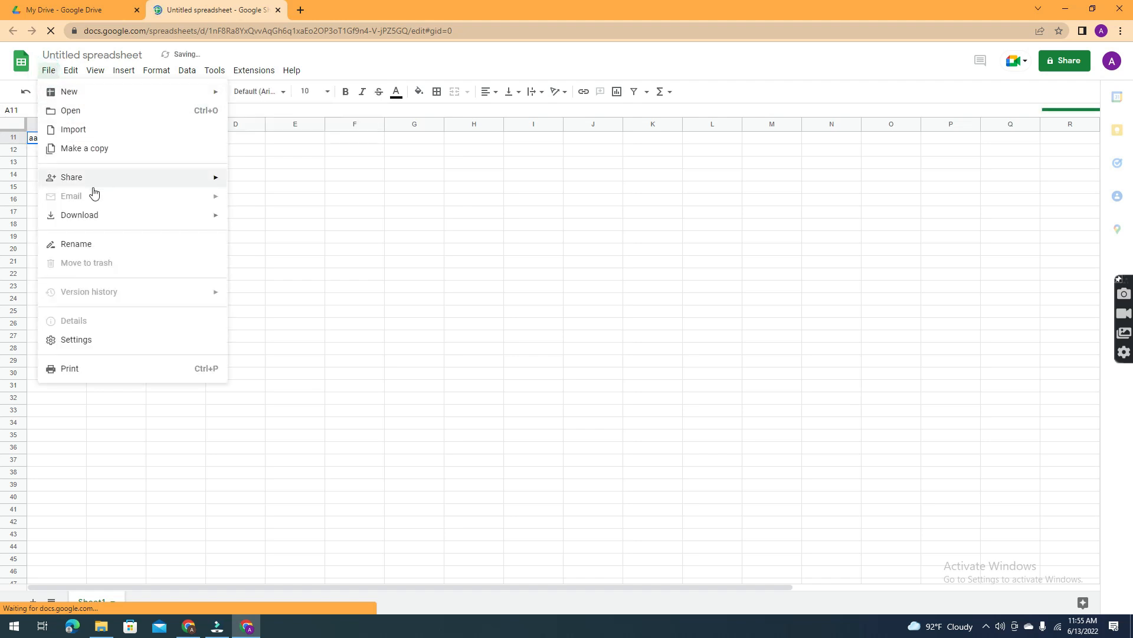
{"action": "mouse_move", "coordinate": [121, 176]}
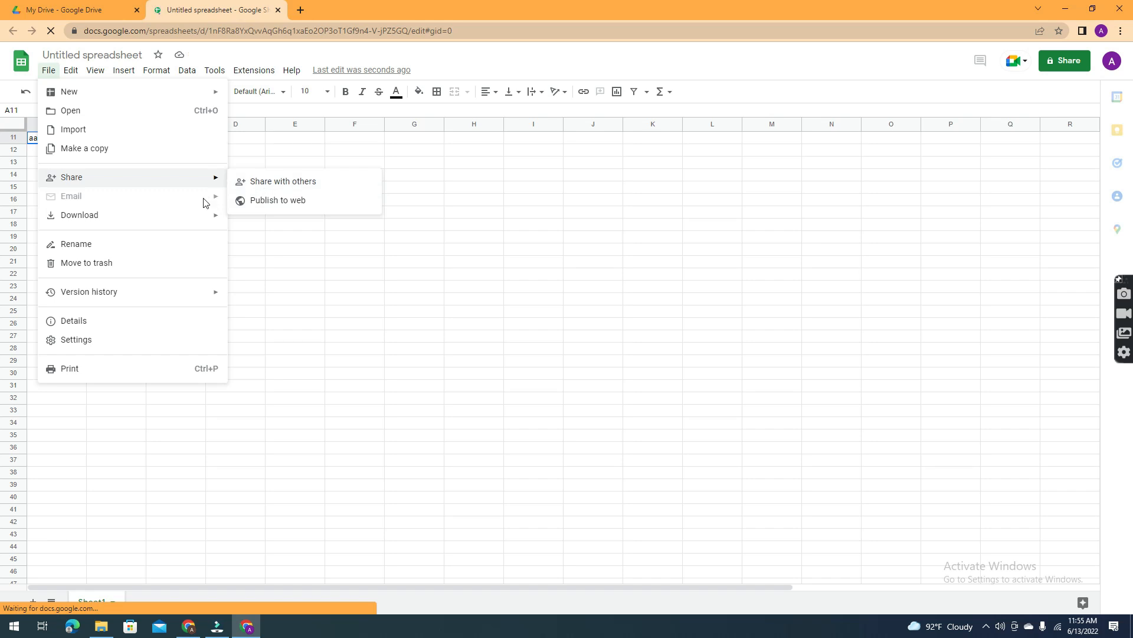
{"action": "mouse_move", "coordinate": [179, 218]}
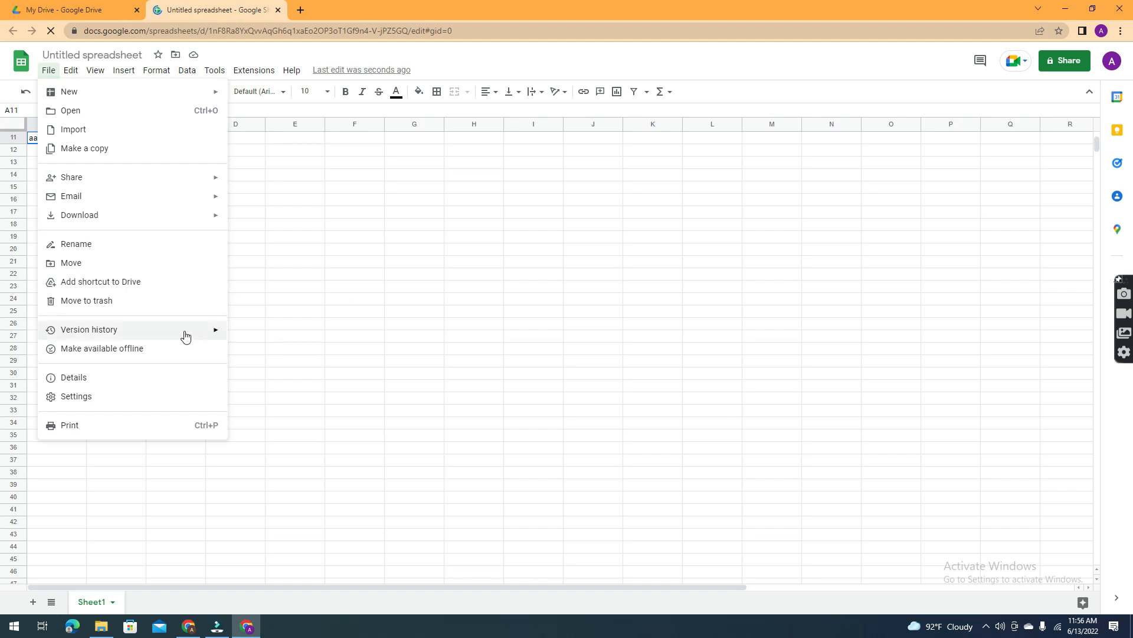
{"action": "mouse_move", "coordinate": [186, 336]}
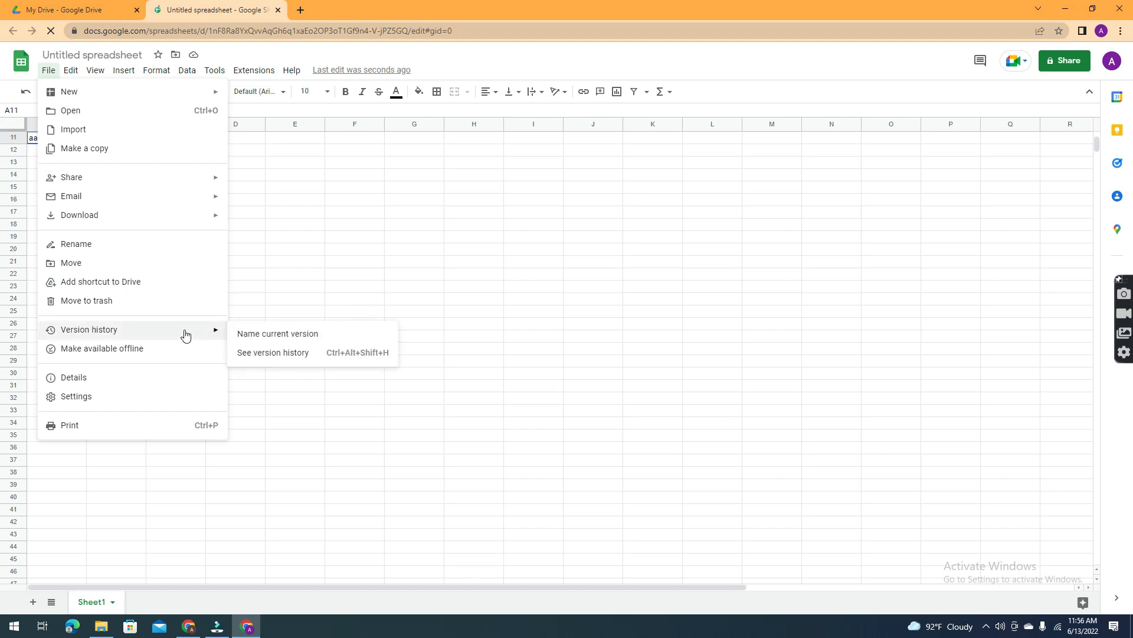
{"action": "left_click", "coordinate": [276, 355]}
{"action": "left_click", "coordinate": [15, 201]}
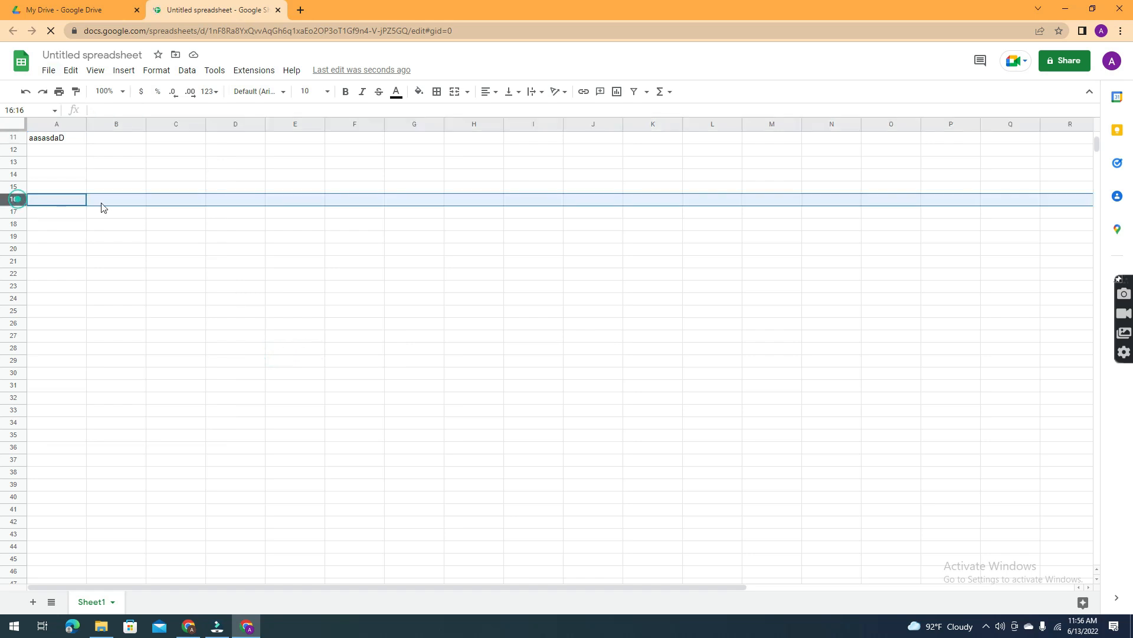
{"action": "left_click", "coordinate": [99, 164]}
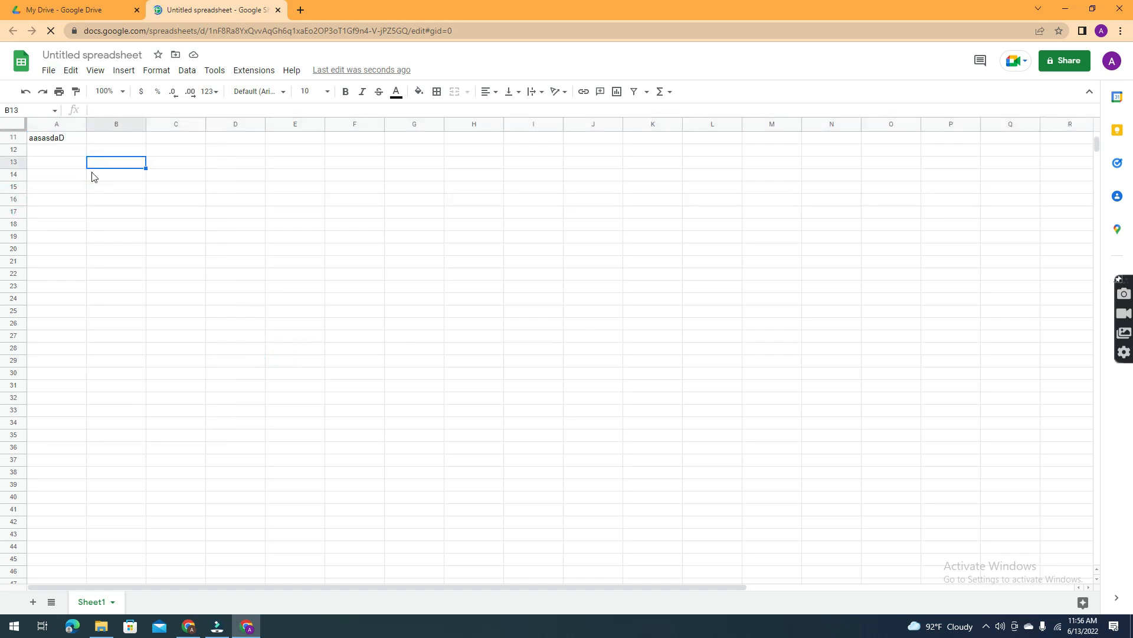
Step: Enter FDSF in A12, GVFDS in B12, DFGHDF in F21, DH in C25 and FHF in A20
{"action": "left_click", "coordinate": [69, 151]}
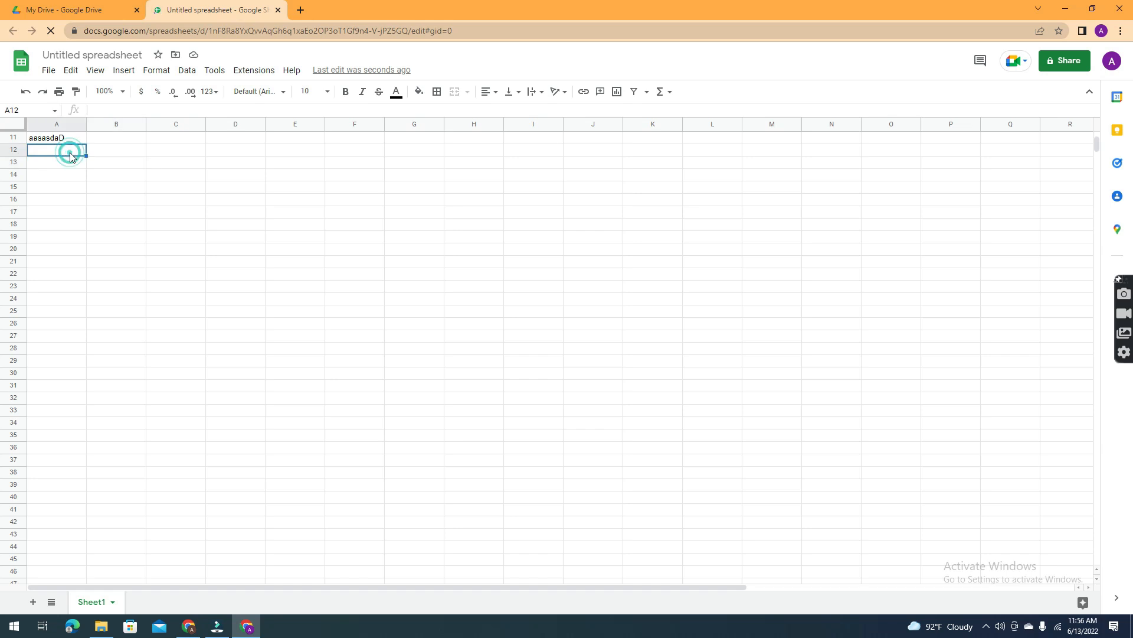
{"action": "type", "text": "FDSF"}
{"action": "left_click", "coordinate": [142, 154]}
{"action": "type", "text": "GVFDS"}
{"action": "left_click", "coordinate": [366, 265]}
{"action": "type", "text": "DFGHDF"}
{"action": "left_click", "coordinate": [155, 311]}
{"action": "type", "text": "DH"}
{"action": "left_click", "coordinate": [62, 250]}
{"action": "type", "text": "FHF"}
Step: Enter GH in E18, GFH in E26, GGFH in B16 and H in E35
{"action": "left_click", "coordinate": [291, 225]}
{"action": "type", "text": "GH"}
{"action": "left_click", "coordinate": [274, 322]}
{"action": "type", "text": "GFH"}
{"action": "left_click", "coordinate": [108, 198]}
{"action": "type", "text": "GGFH"}
{"action": "left_click", "coordinate": [485, 287]}
{"action": "left_click", "coordinate": [295, 433]}
{"action": "type", "text": "H"}
{"action": "left_click", "coordinate": [254, 237]}
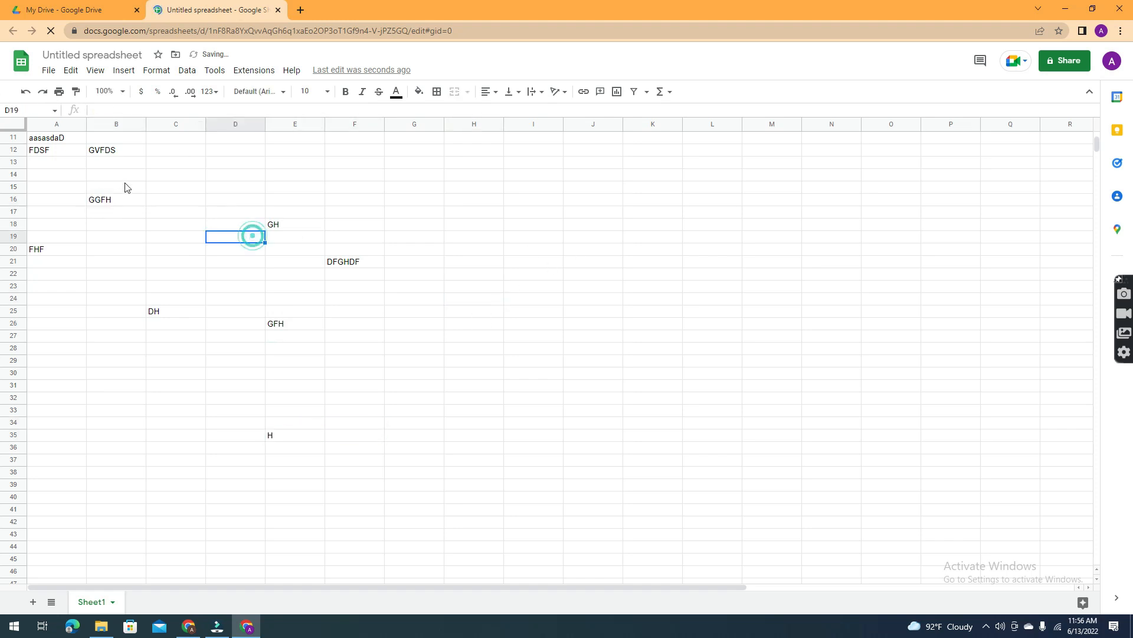
Step: Try again to open the untitled spreadsheet's version history and look over the entered cells
{"action": "left_click", "coordinate": [48, 71]}
{"action": "mouse_move", "coordinate": [139, 331]}
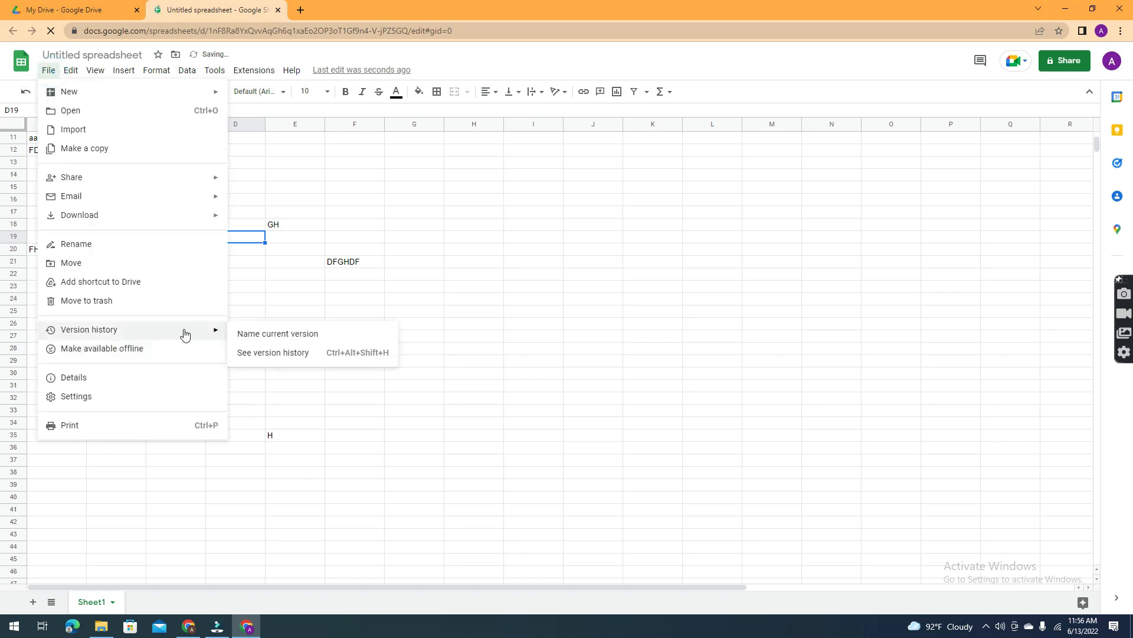
{"action": "left_click", "coordinate": [298, 354]}
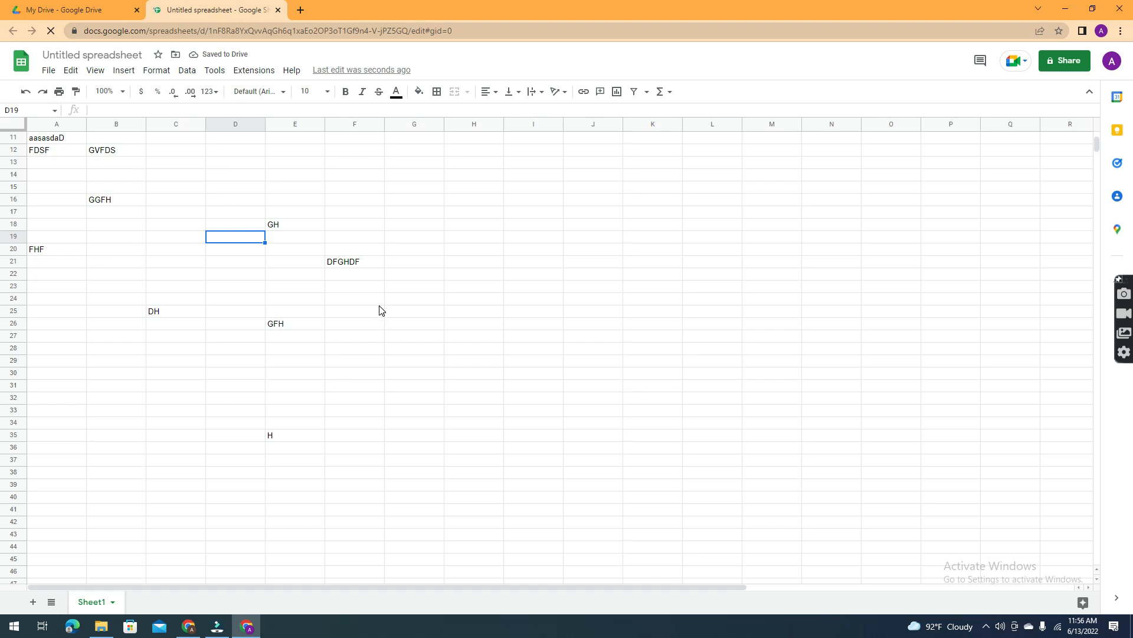
{"action": "scroll", "coordinate": [384, 313], "scroll_direction": "down", "scroll_amount": 4}
{"action": "scroll", "coordinate": [397, 323], "scroll_direction": "up", "scroll_amount": 6}
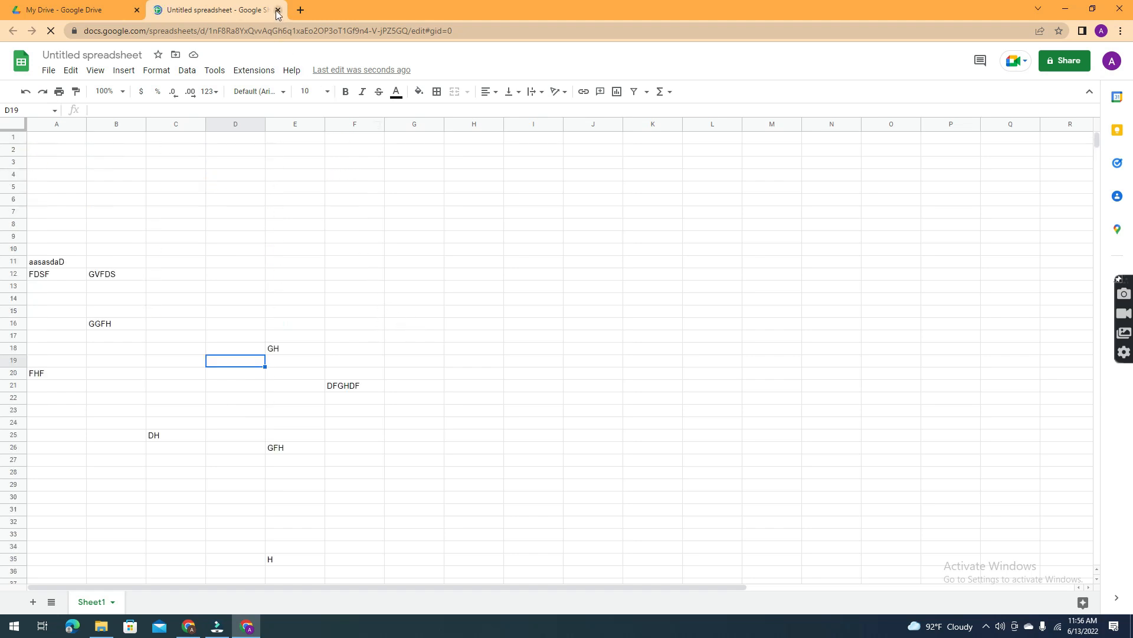
Step: Close the untitled spreadsheet and reopen "my 1st exele file" from Drive
{"action": "left_click", "coordinate": [278, 13]}
{"action": "left_click", "coordinate": [223, 190]}
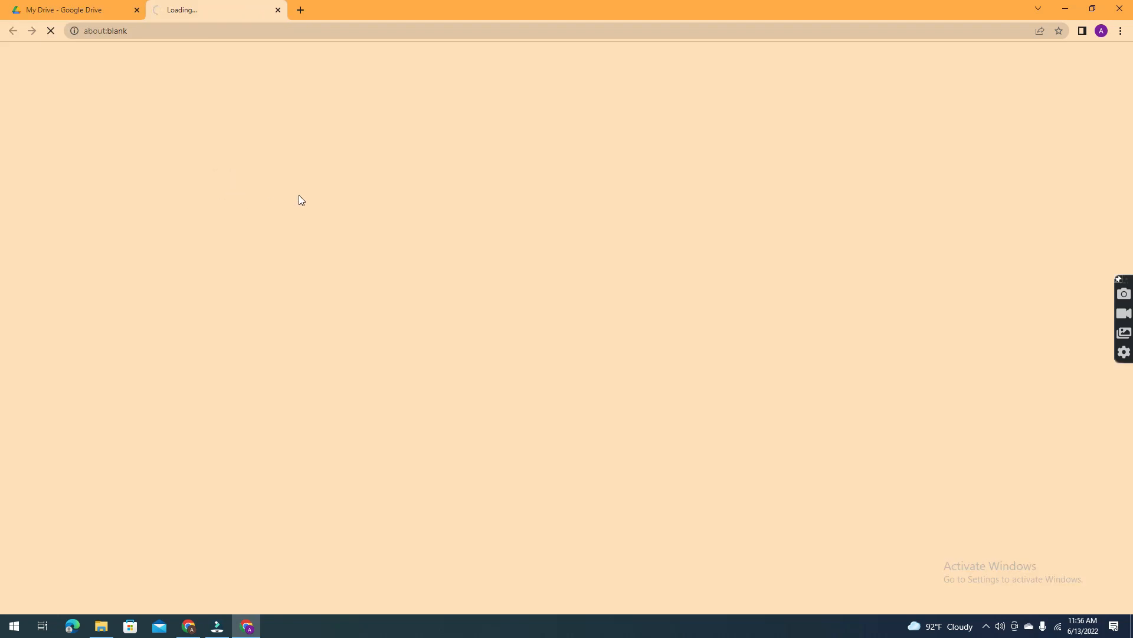
{"action": "left_click", "coordinate": [66, 7]}
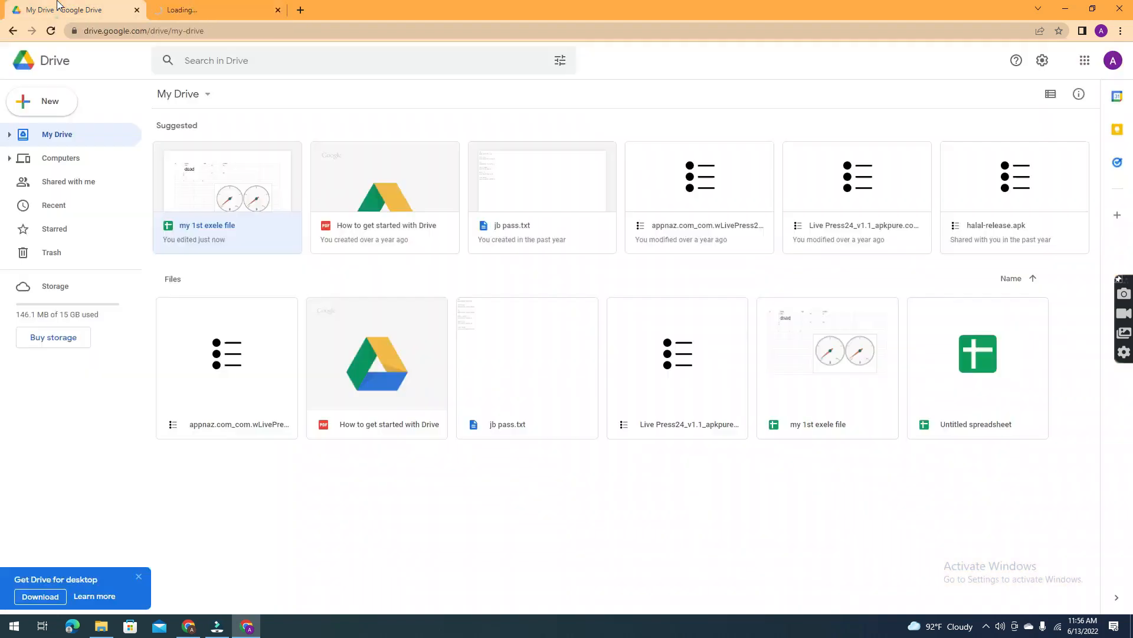
{"action": "left_click", "coordinate": [239, 5]}
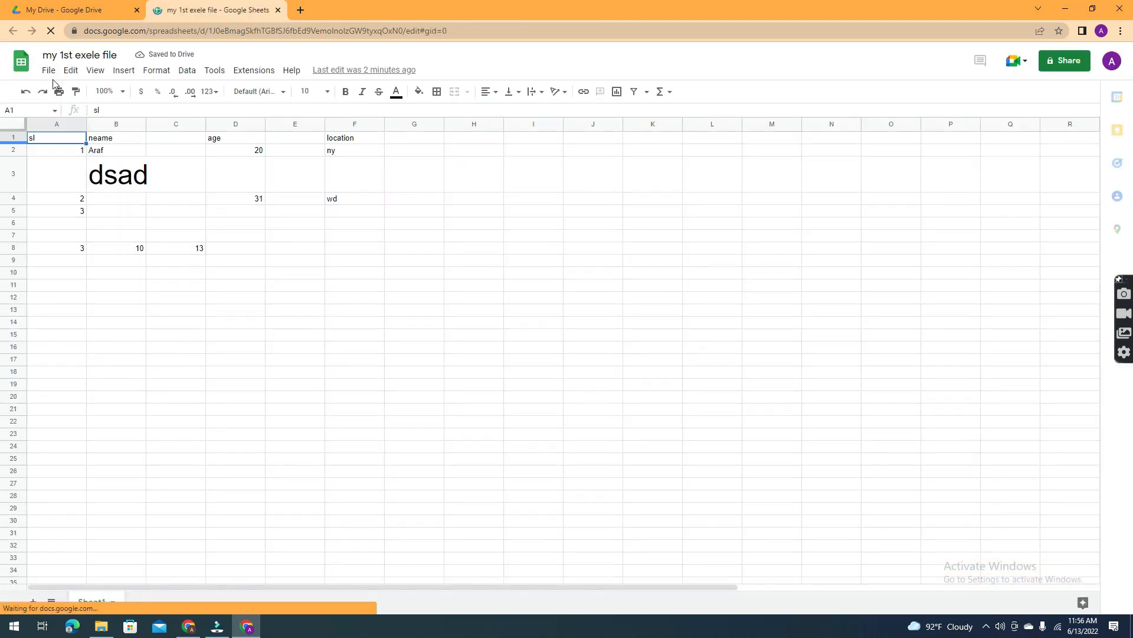
Step: Open the version history of "my 1st exele file" and view the current version's highlighted changes
{"action": "left_click", "coordinate": [50, 70]}
{"action": "mouse_move", "coordinate": [130, 293]}
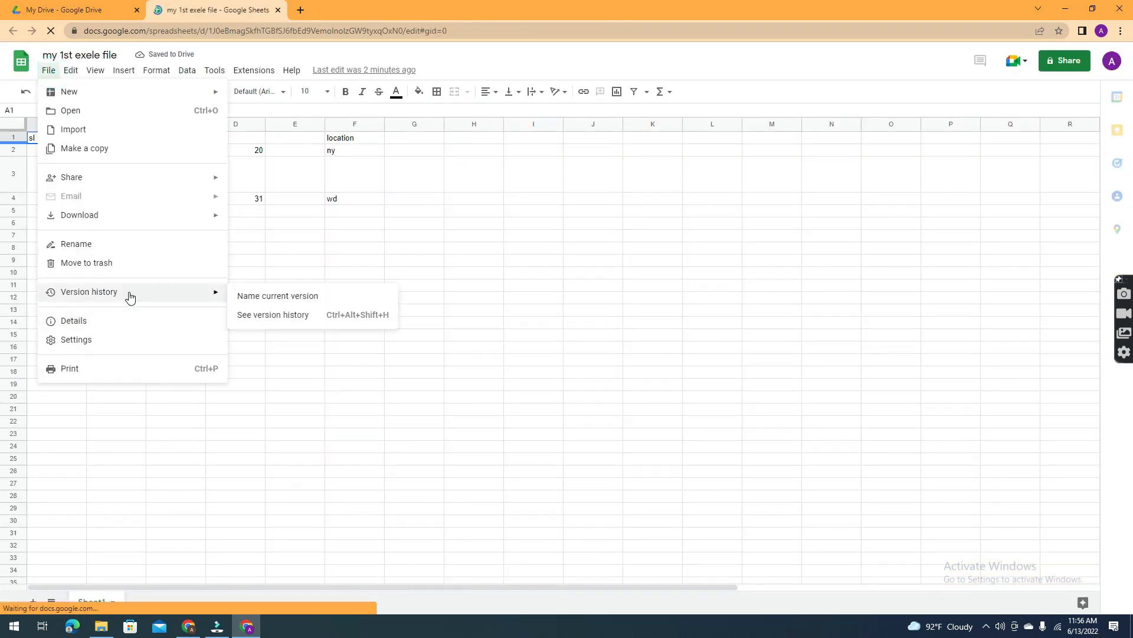
{"action": "left_click", "coordinate": [292, 317]}
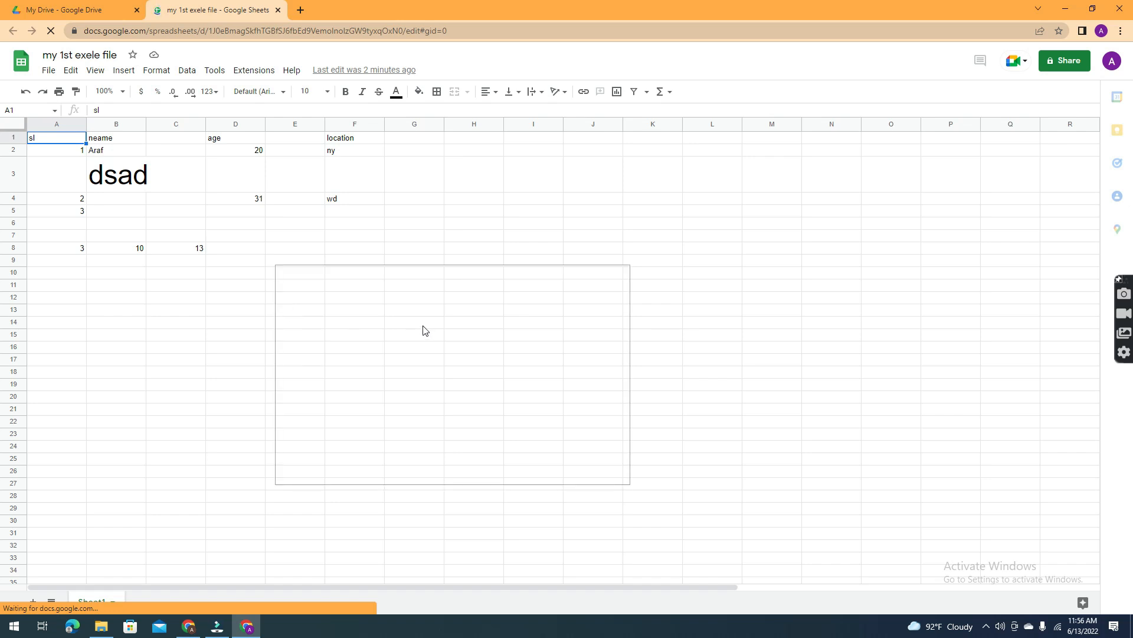
{"action": "scroll", "coordinate": [431, 325], "scroll_direction": "down", "scroll_amount": 3}
{"action": "scroll", "coordinate": [430, 326], "scroll_direction": "up", "scroll_amount": 3}
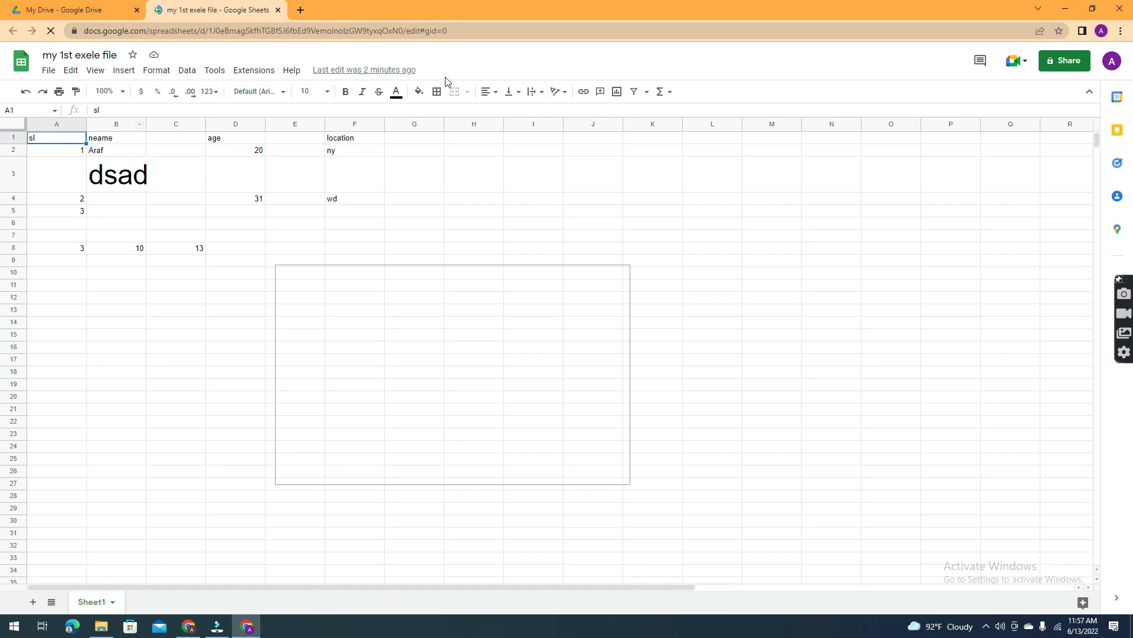
{"action": "scroll", "coordinate": [532, 332], "scroll_direction": "down", "scroll_amount": 4}
{"action": "scroll", "coordinate": [530, 330], "scroll_direction": "up", "scroll_amount": 4}
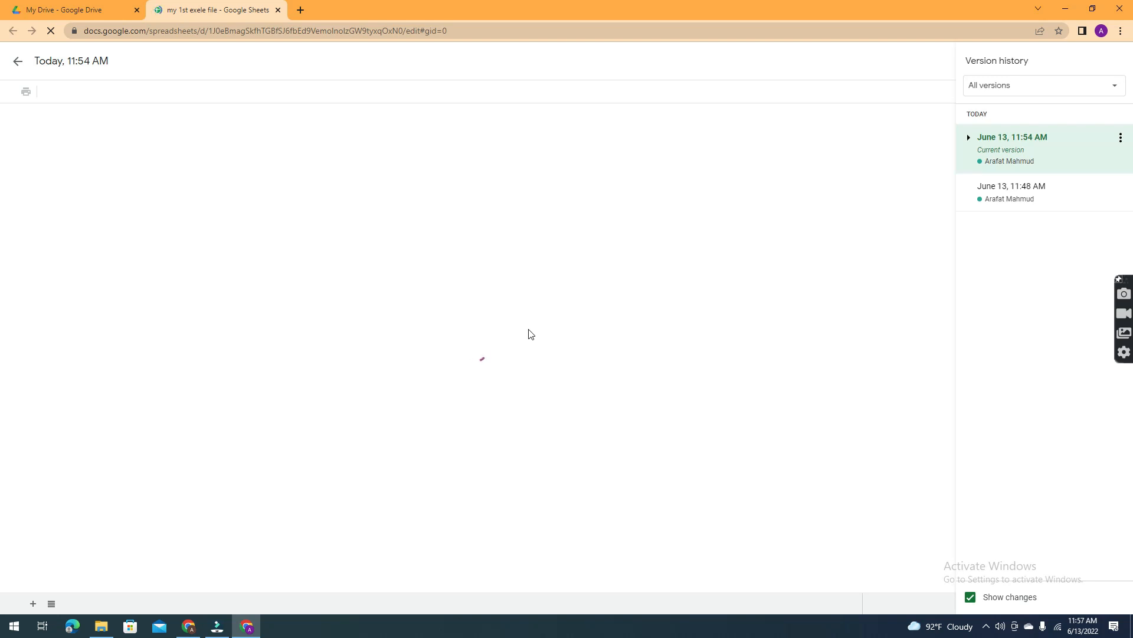
{"action": "scroll", "coordinate": [622, 379], "scroll_direction": "down", "scroll_amount": 2}
{"action": "scroll", "coordinate": [621, 379], "scroll_direction": "up", "scroll_amount": 2}
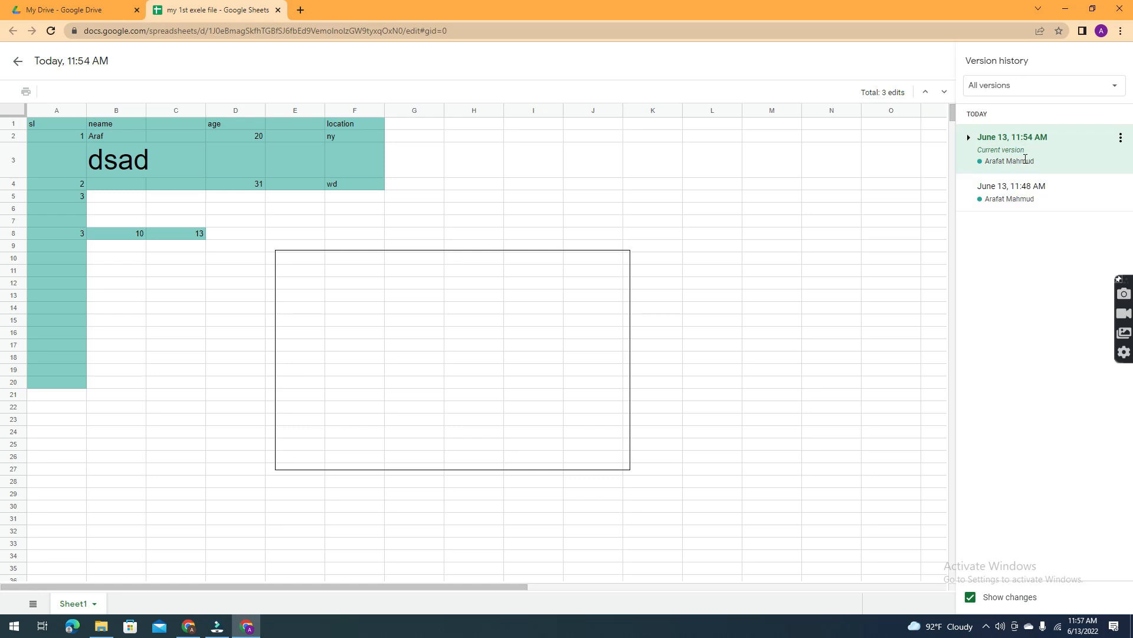
Step: Restore the spreadsheet to the June 13, 11:48 AM version and confirm the restoration
{"action": "left_click", "coordinate": [1021, 189]}
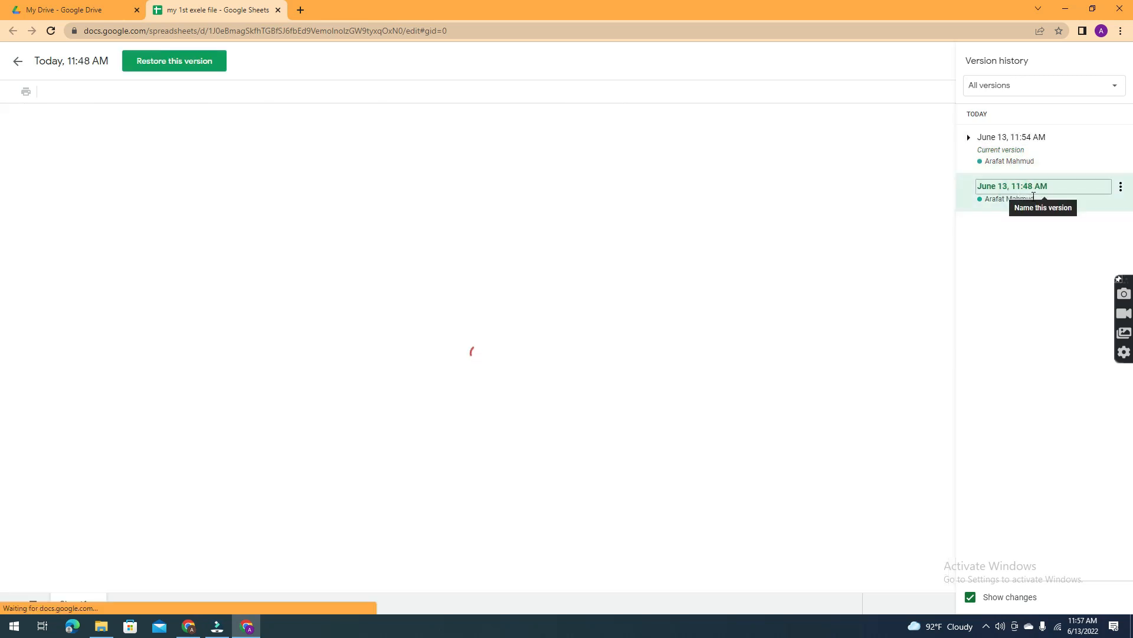
{"action": "left_click", "coordinate": [1122, 189]}
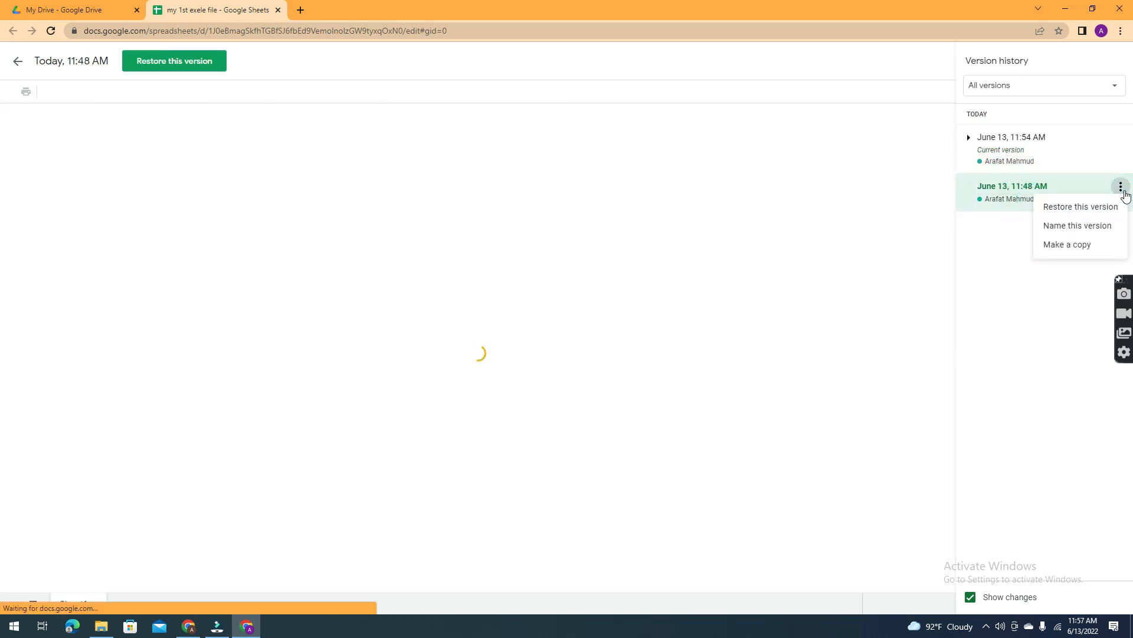
{"action": "left_click", "coordinate": [1094, 208]}
{"action": "left_click", "coordinate": [1081, 206]}
{"action": "left_click", "coordinate": [184, 63]}
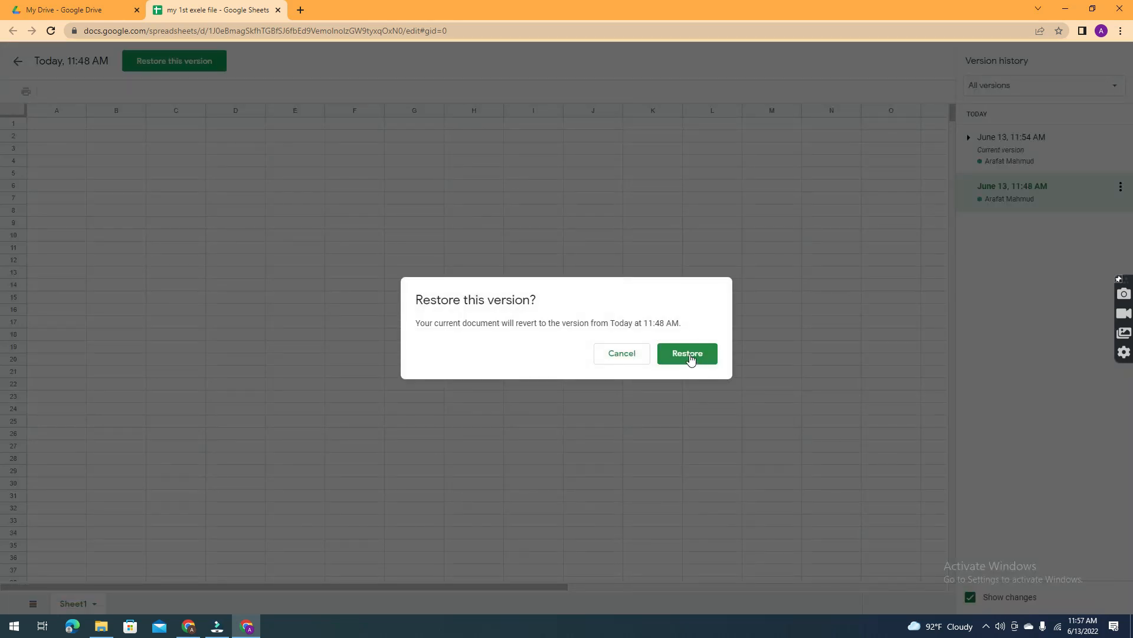
{"action": "left_click", "coordinate": [688, 354]}
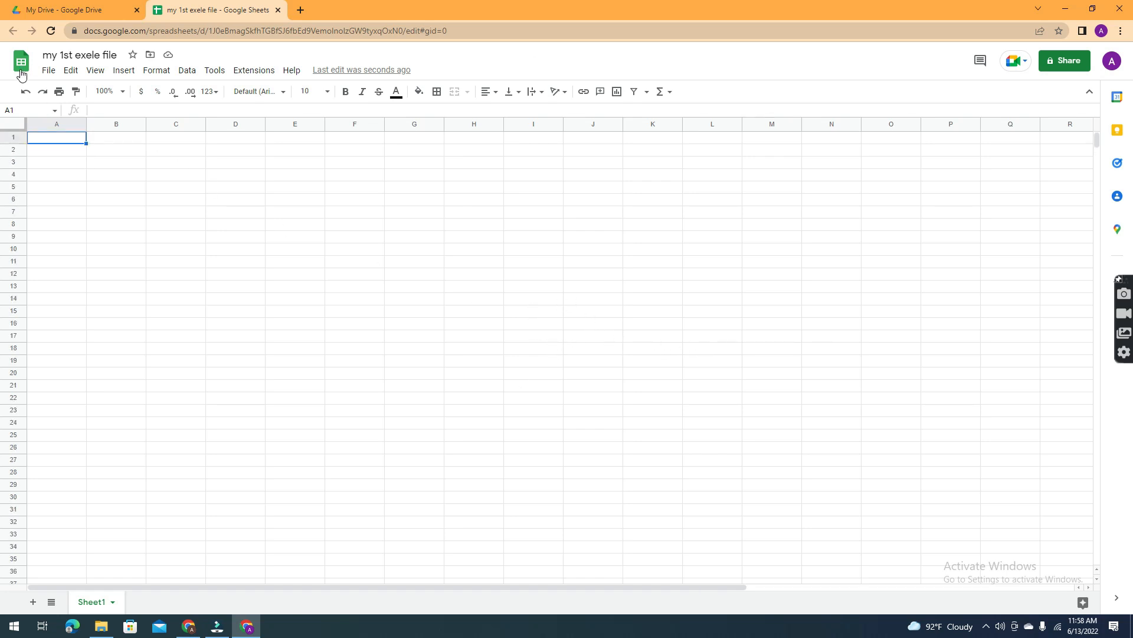
Step: Reopen the version history, preview the June 13, 11:54 AM version, and return to the sheet without restoring it
{"action": "left_click", "coordinate": [106, 10]}
{"action": "left_click", "coordinate": [208, 7]}
{"action": "left_click", "coordinate": [381, 71]}
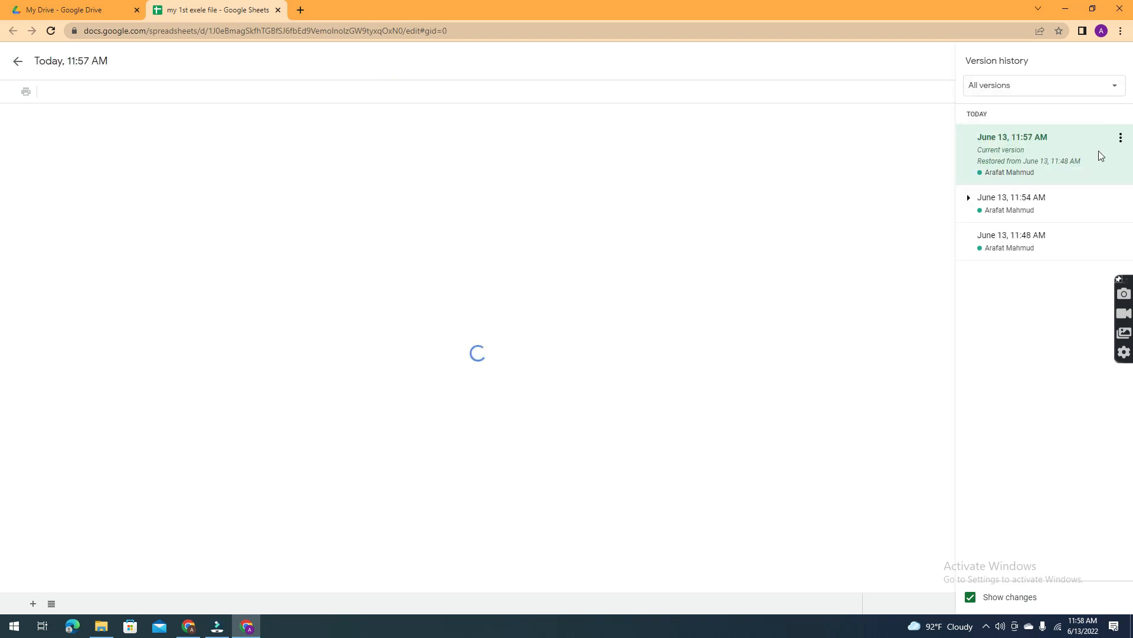
{"action": "double_click", "coordinate": [1022, 202]}
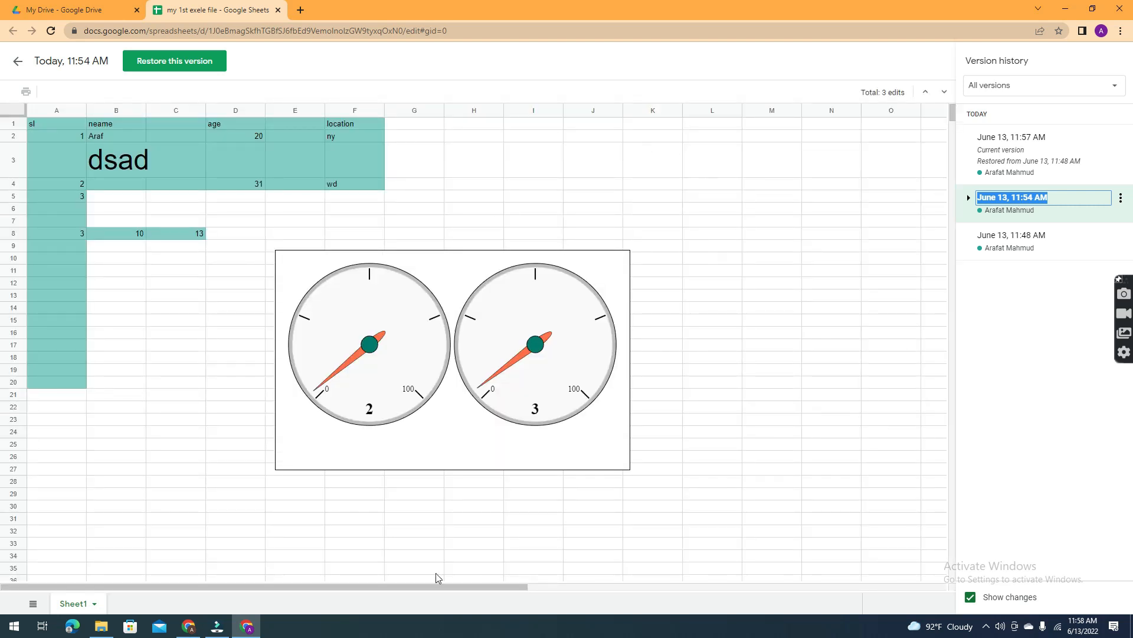
{"action": "left_click", "coordinate": [18, 61]}
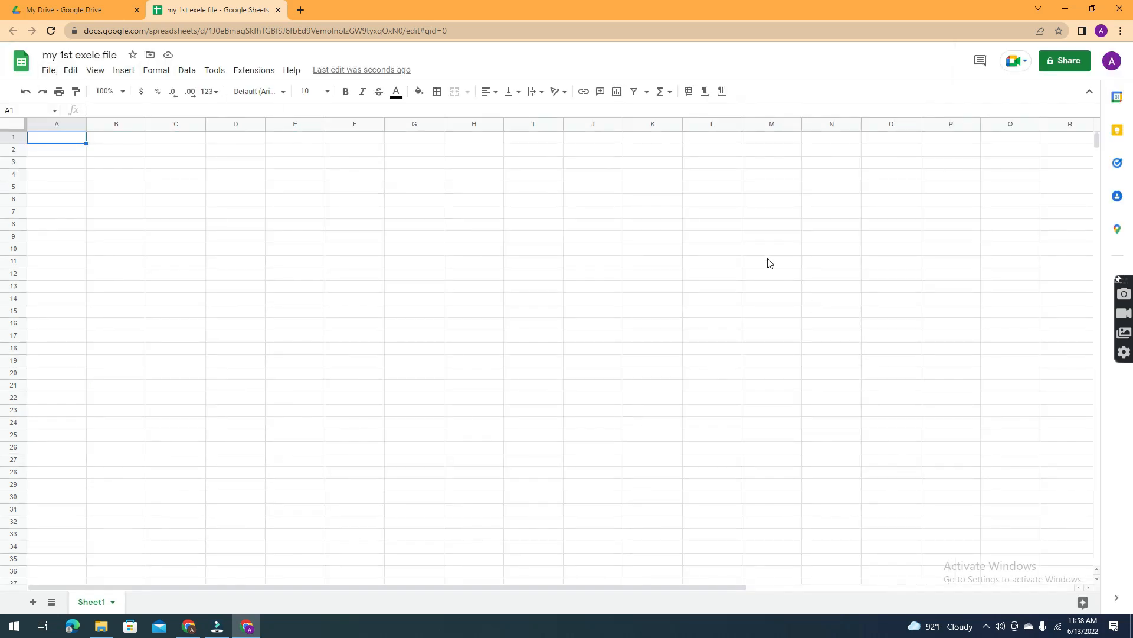